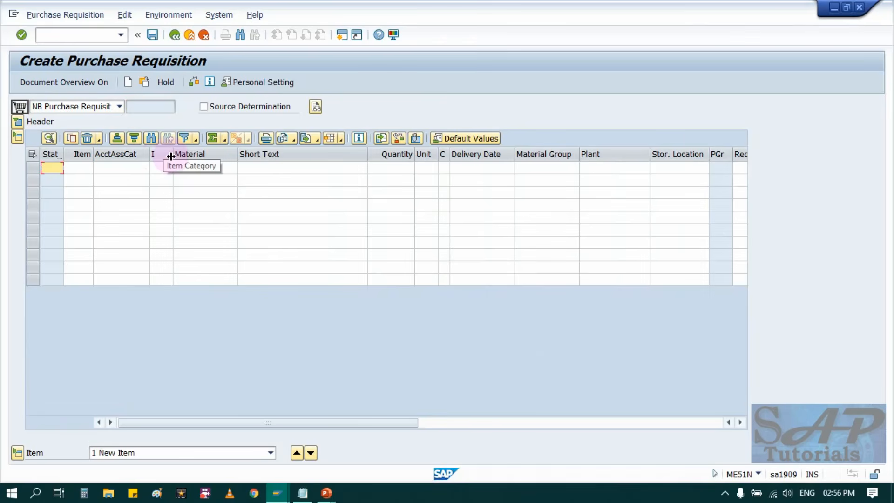
# Widen the item category column and set the first item's account assignment category to K and item category to D (Service).
pyautogui.moveTo(170, 156); pyautogui.dragTo(226, 156)
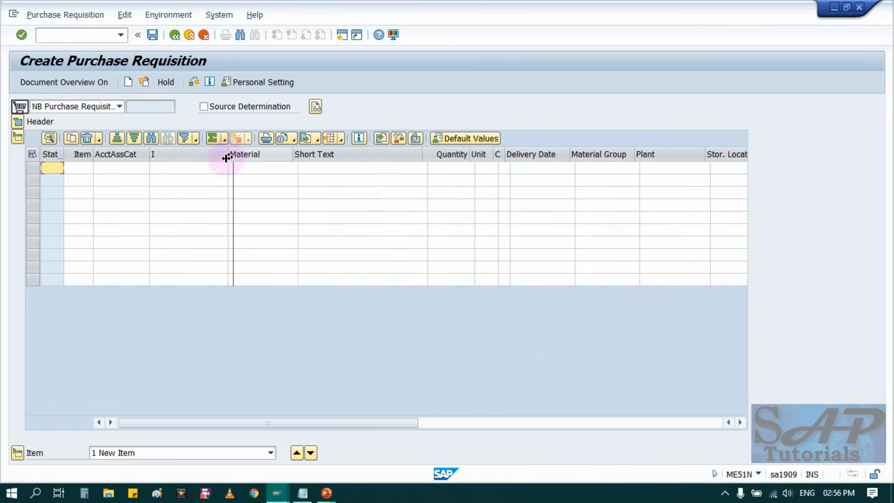
pyautogui.click(120, 168)
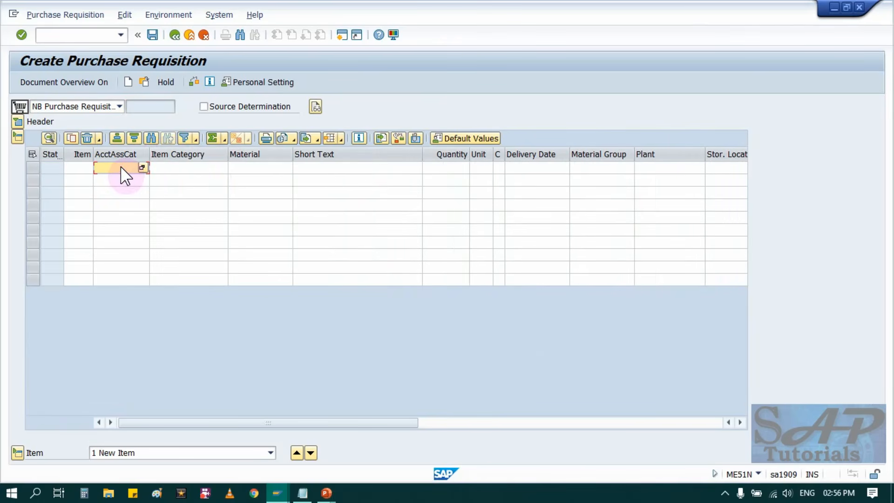
pyautogui.write('K')
pyautogui.press('Tab')
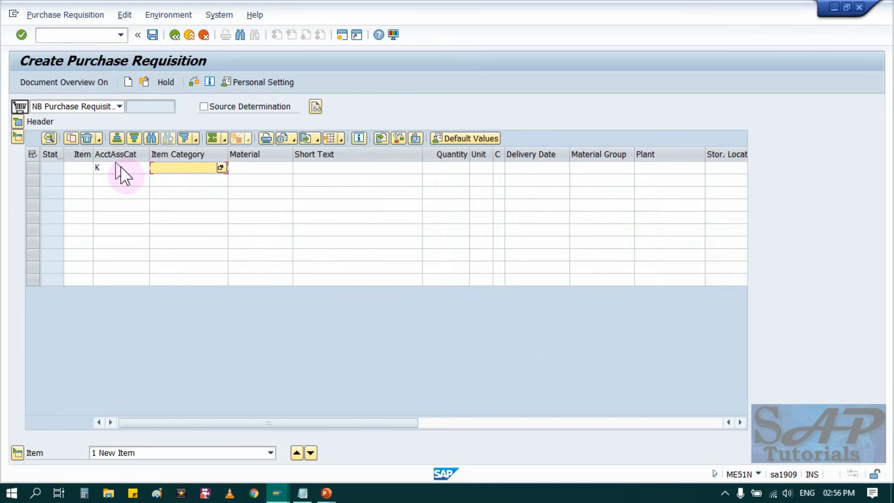
pyautogui.click(220, 167)
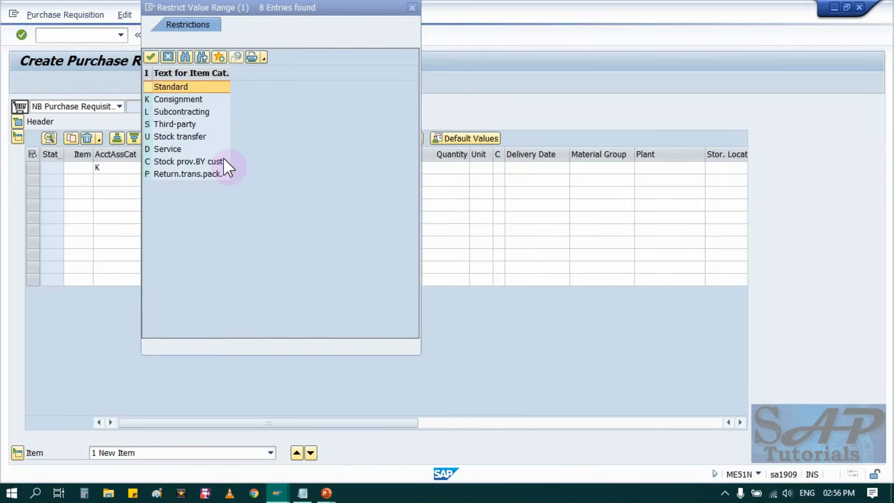
pyautogui.click(157, 146)
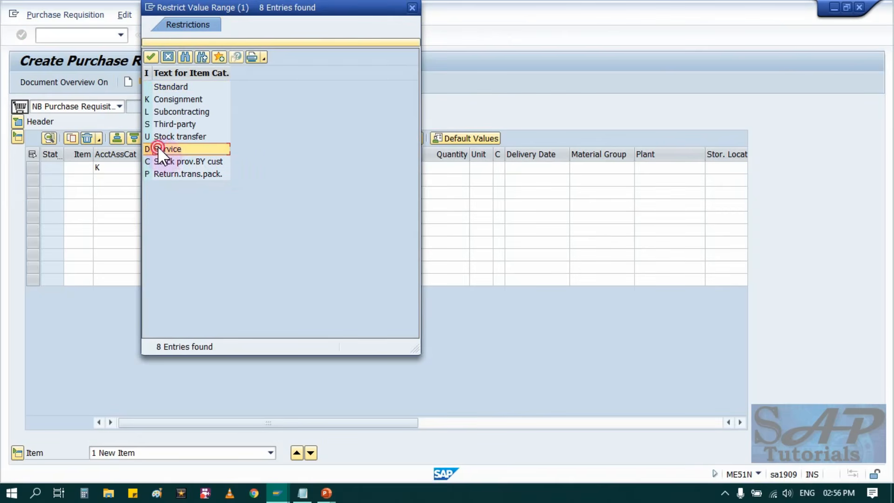
pyautogui.doubleClick(157, 146)
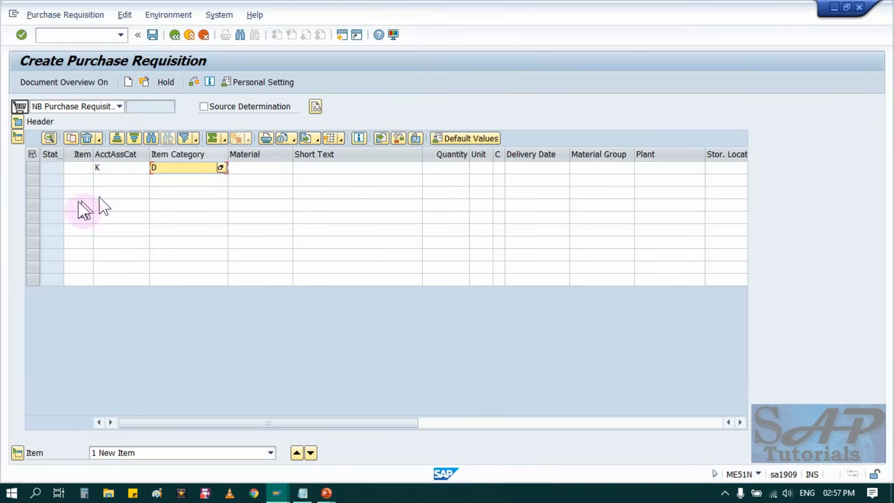
pyautogui.click(114, 164)
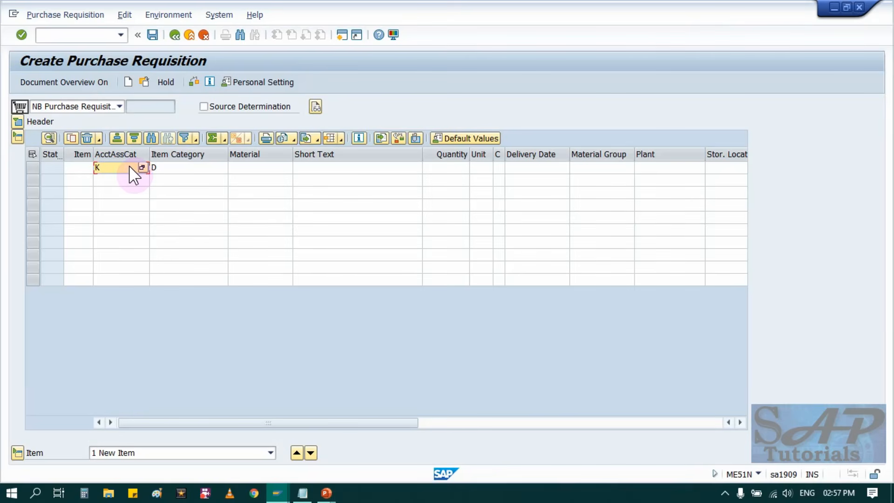
pyautogui.click(169, 170)
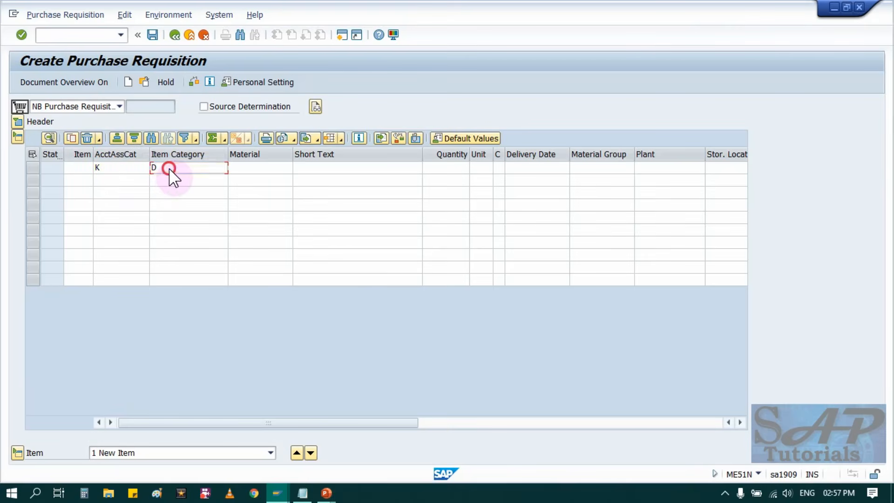
pyautogui.click(117, 170)
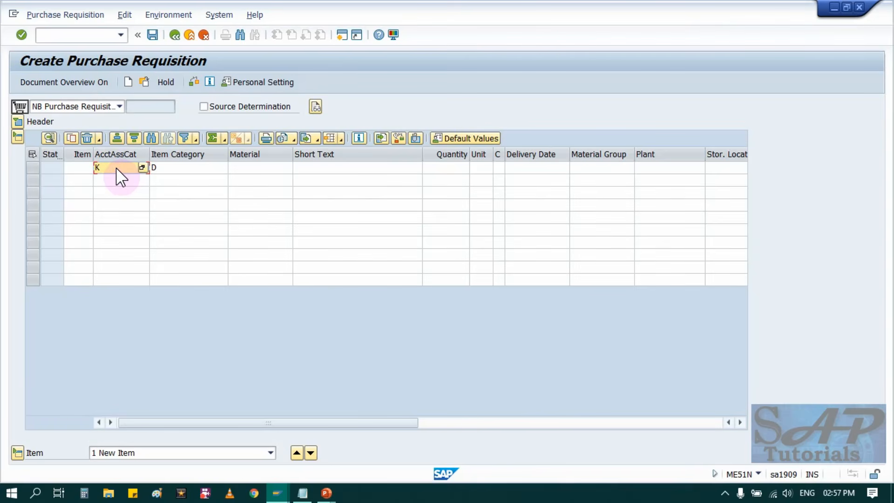
pyautogui.press('Tab')
pyautogui.press('Tab')
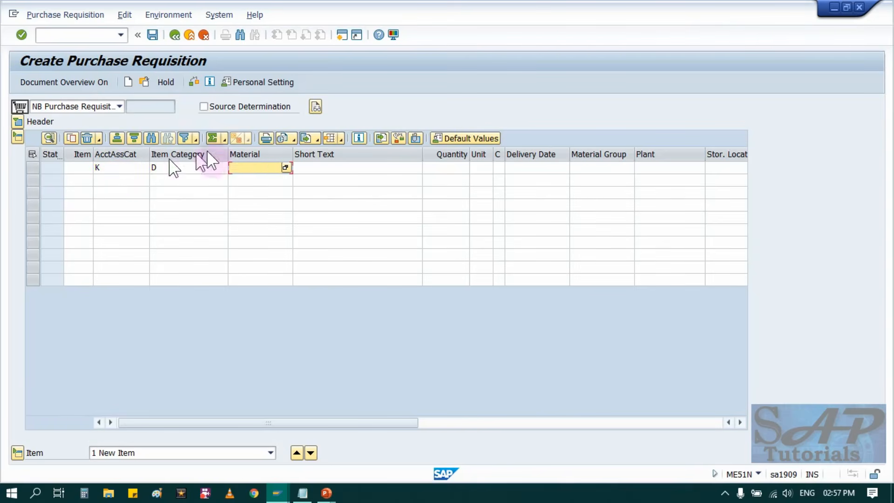
# Enter the item's short text "IT Service" with quantity 1 and unit AU.
pyautogui.click(303, 167)
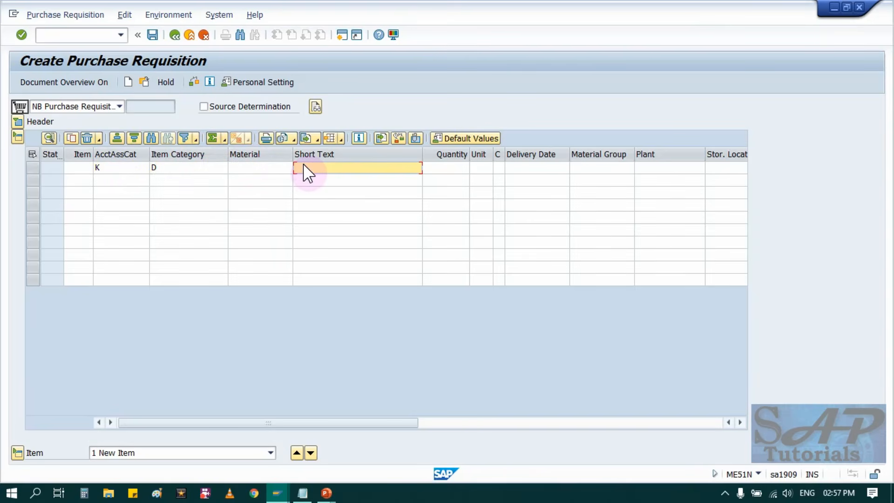
pyautogui.write('IT Service')
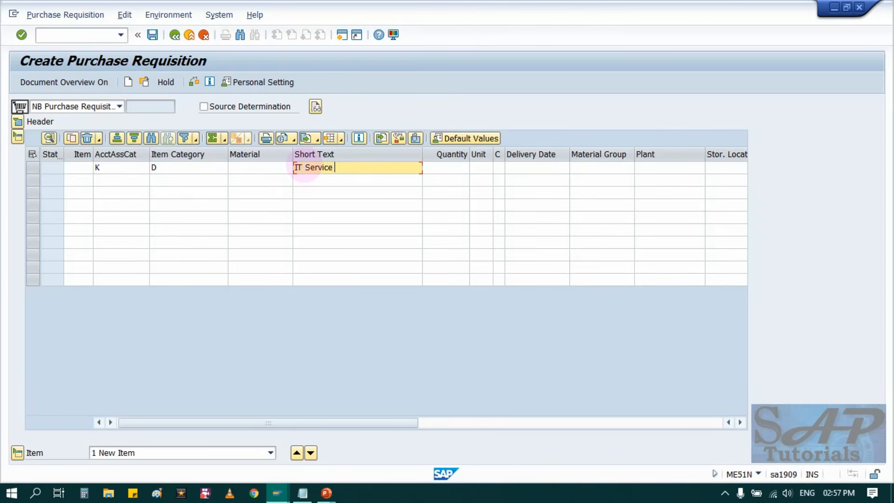
pyautogui.press('Tab')
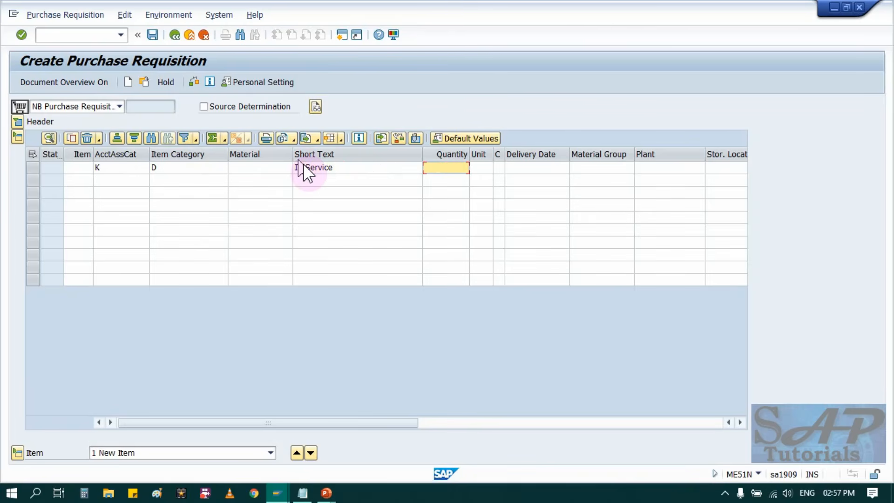
pyautogui.press('Tab')
pyautogui.hotkey('shift', 'Tab')
pyautogui.write('1')
pyautogui.press('Tab')
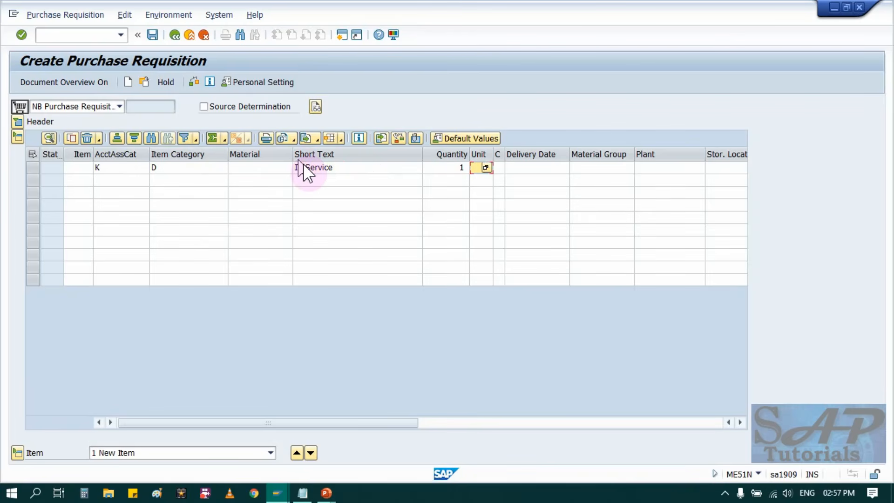
pyautogui.write('Au')
pyautogui.press('Tab')
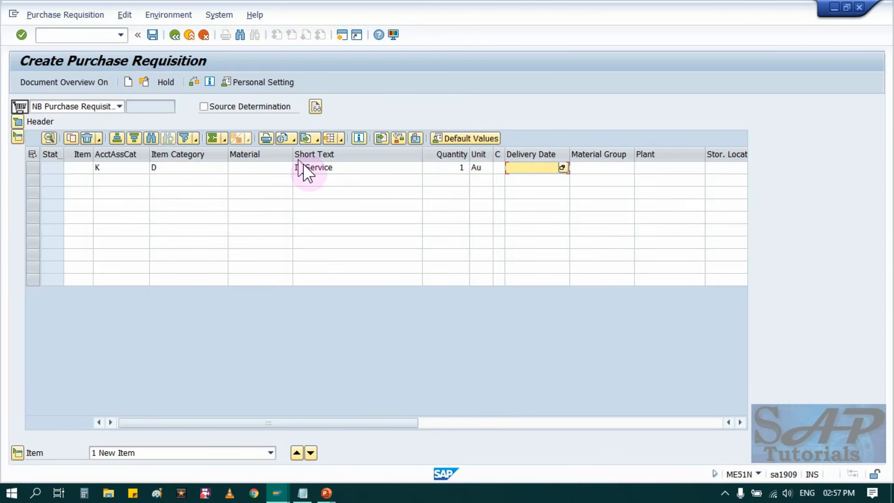
# Set the item's delivery date to 31052021, material group to 01 and plant to IE02.
pyautogui.write('31')
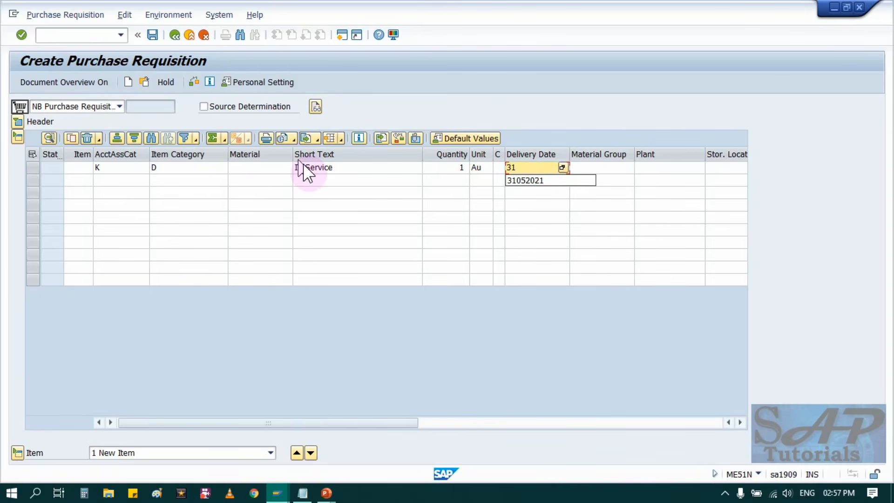
pyautogui.press('Down')
pyautogui.press('Tab')
pyautogui.write('01')
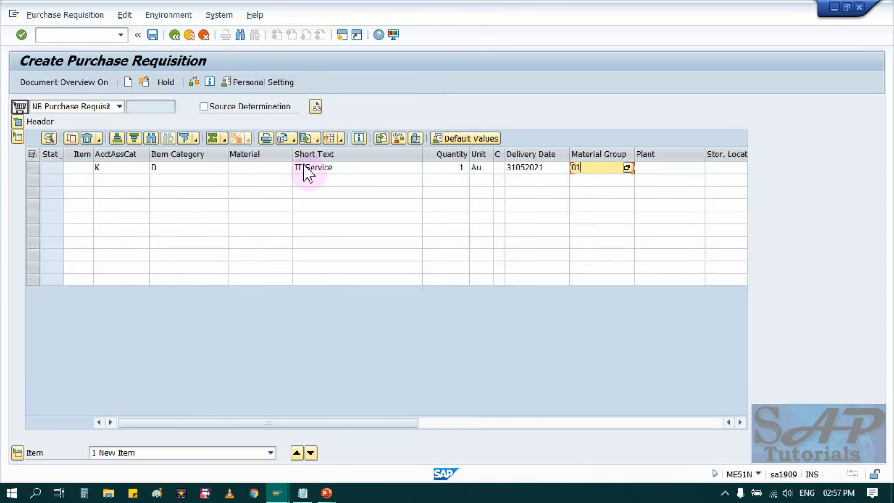
pyautogui.press('Tab')
pyautogui.write('IE02')
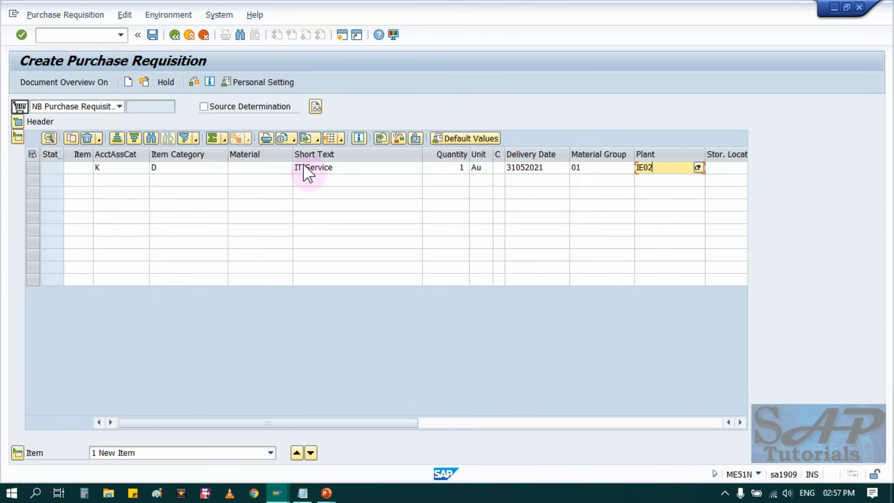
# Set the item's storage location to RMSL and purchasing organization to IE00, and confirm the item line.
pyautogui.press('Tab')
pyautogui.write('r')
pyautogui.press('Down')
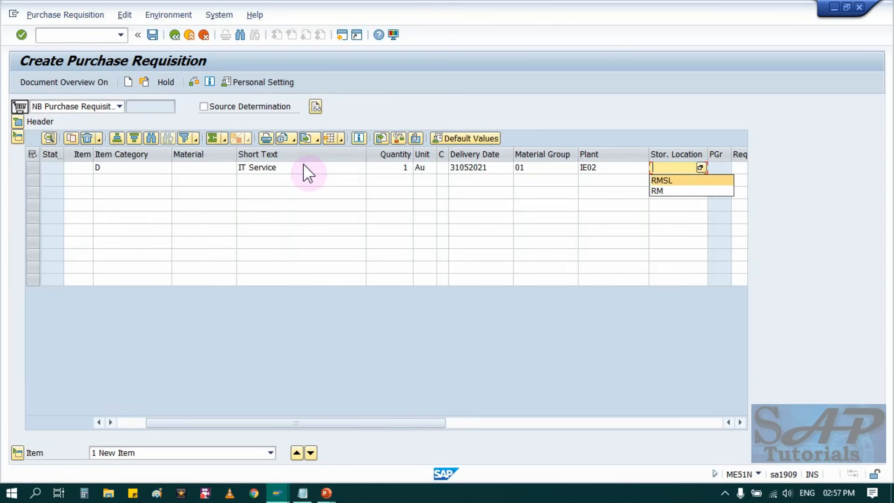
pyautogui.press('Tab')
pyautogui.press('Tab')
pyautogui.press('Tab')
pyautogui.press('Tab')
pyautogui.press('Tab')
pyautogui.press('Tab')
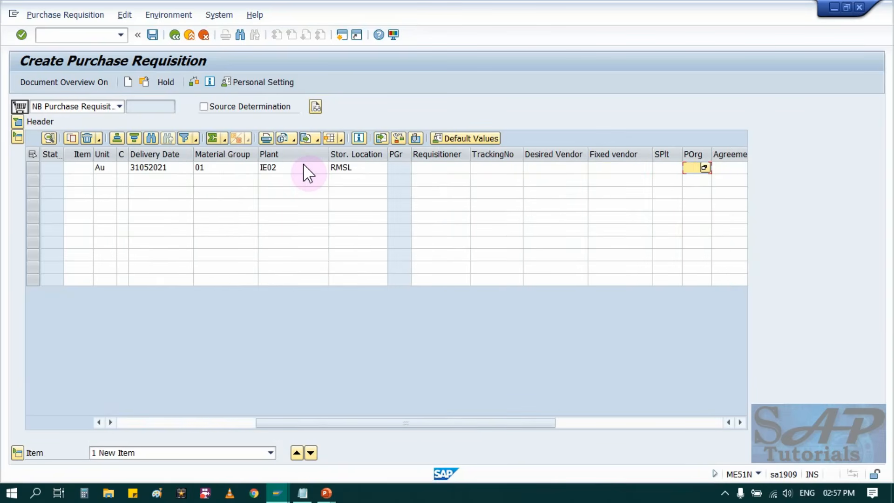
pyautogui.write('IE00')
pyautogui.press('Return')
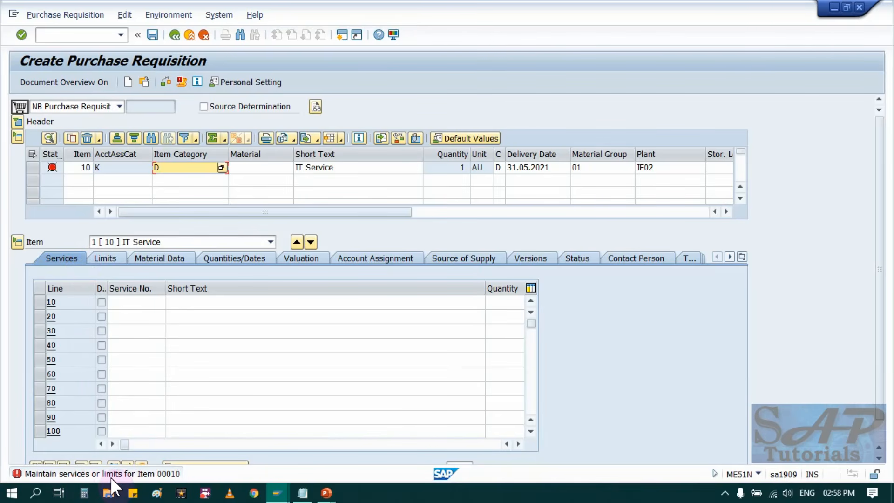
# Assign service number 1000000 to service line 10 of the item.
pyautogui.click(121, 324)
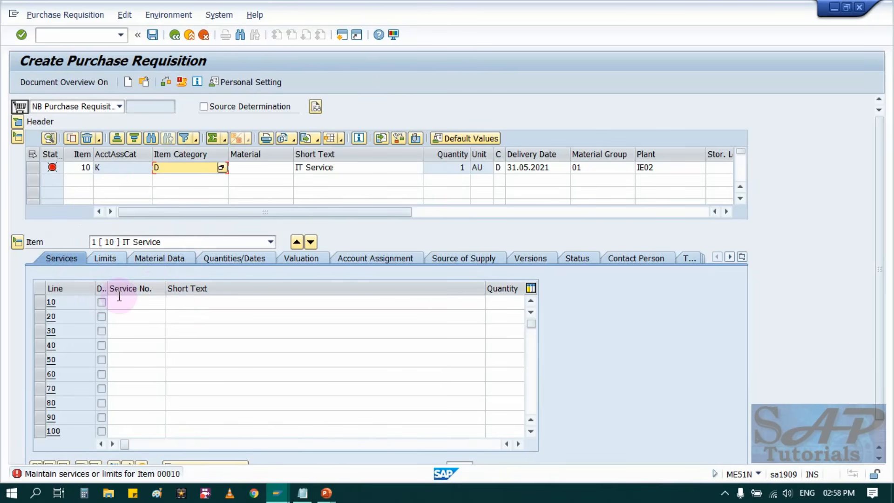
pyautogui.click(155, 302)
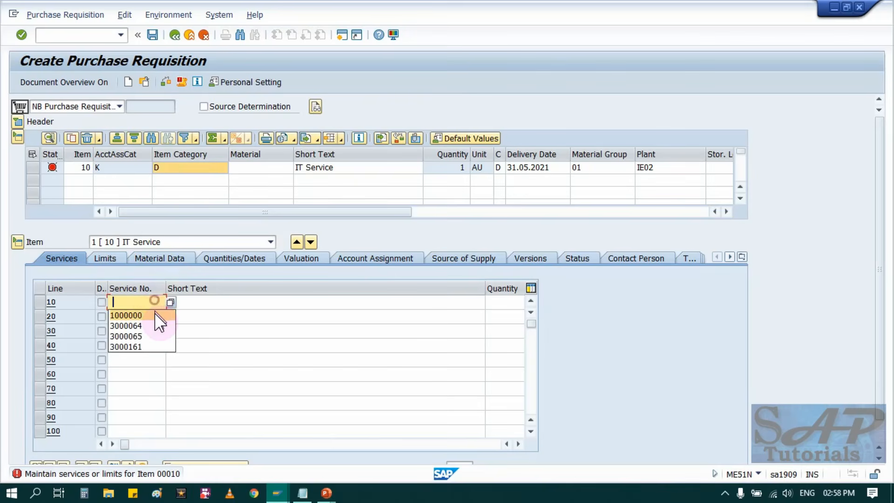
pyautogui.click(156, 315)
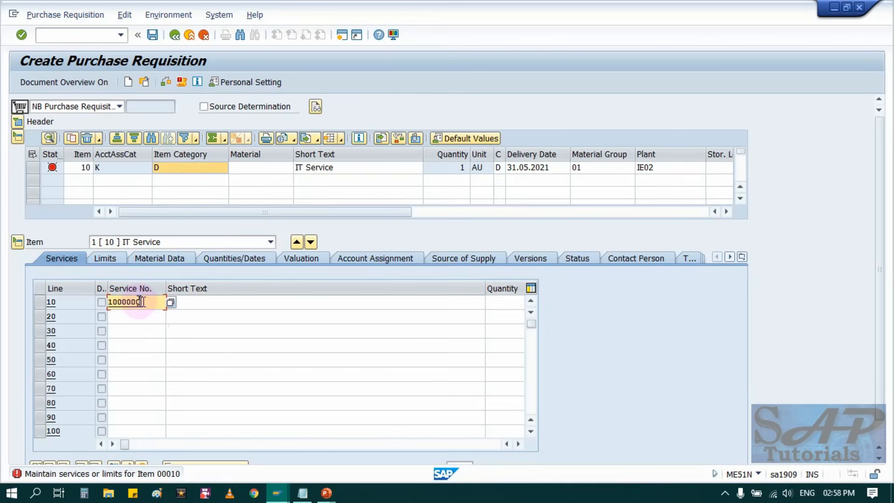
pyautogui.click(229, 306)
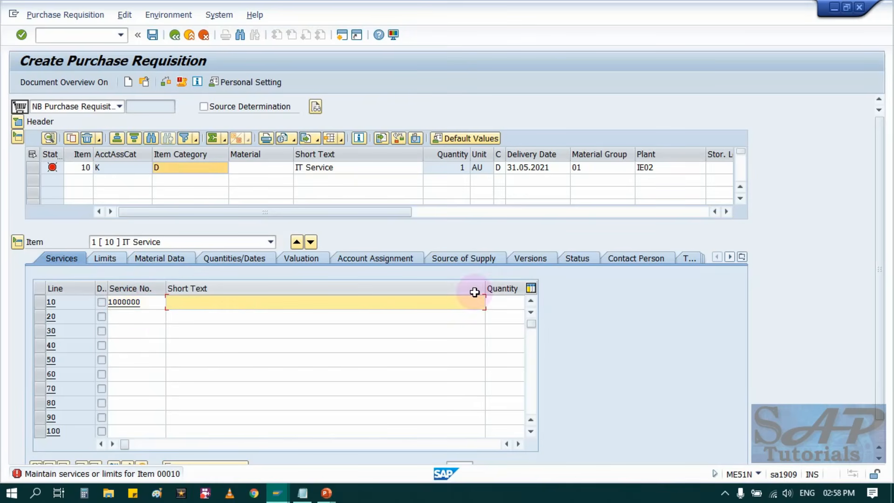
pyautogui.press('Tab')
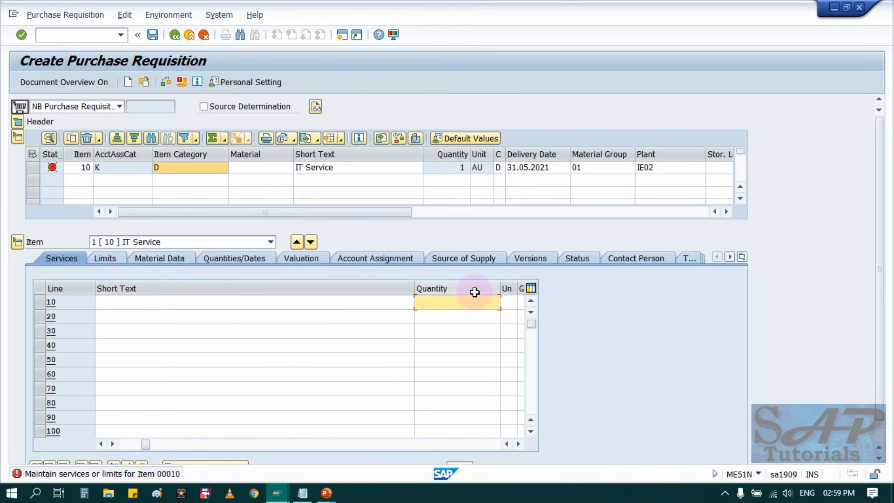
# Set service line 10 to quantity 100, unit AU and gross price 100, and confirm the line.
pyautogui.write('1')
pyautogui.press('Tab')
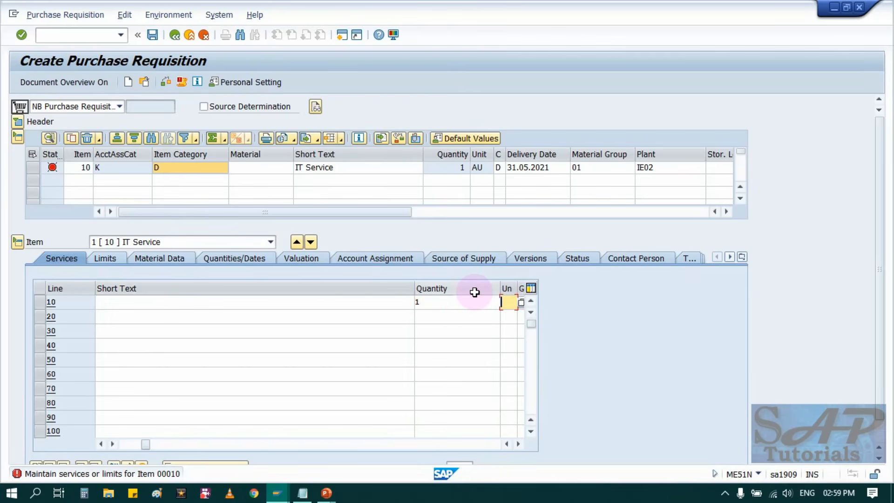
pyautogui.hotkey('shift', 'Tab')
pyautogui.press('BackSpace')
pyautogui.write('100')
pyautogui.press('Tab')
pyautogui.write('Au')
pyautogui.press('Tab')
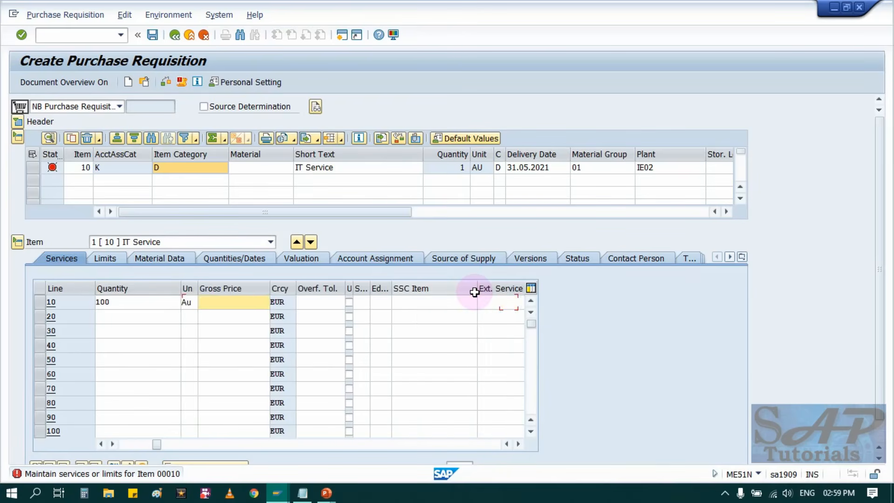
pyautogui.write('1000')
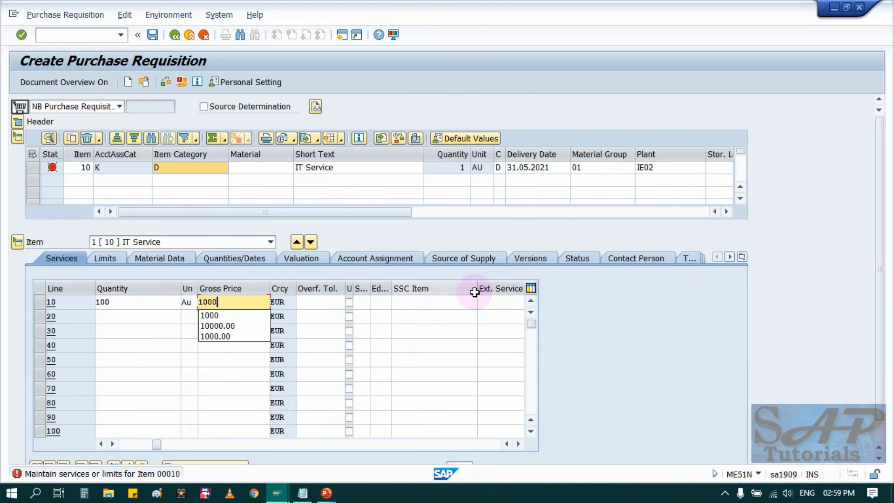
pyautogui.press('BackSpace')
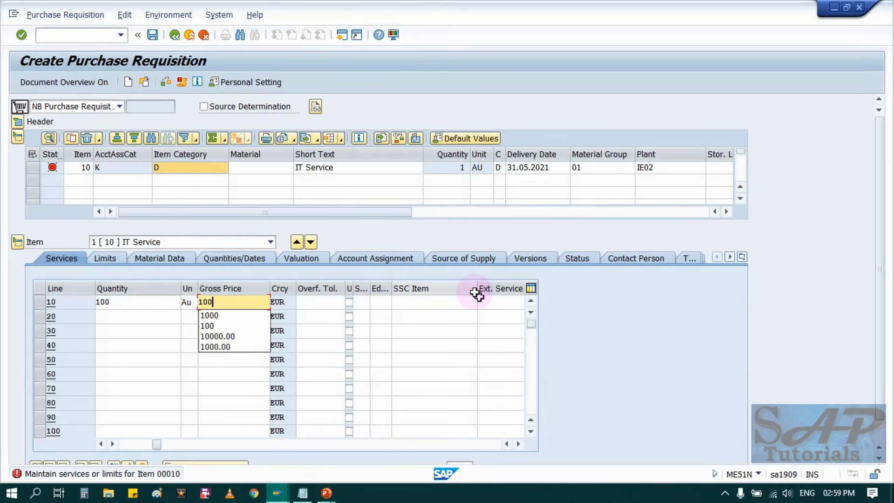
pyautogui.press('Return')
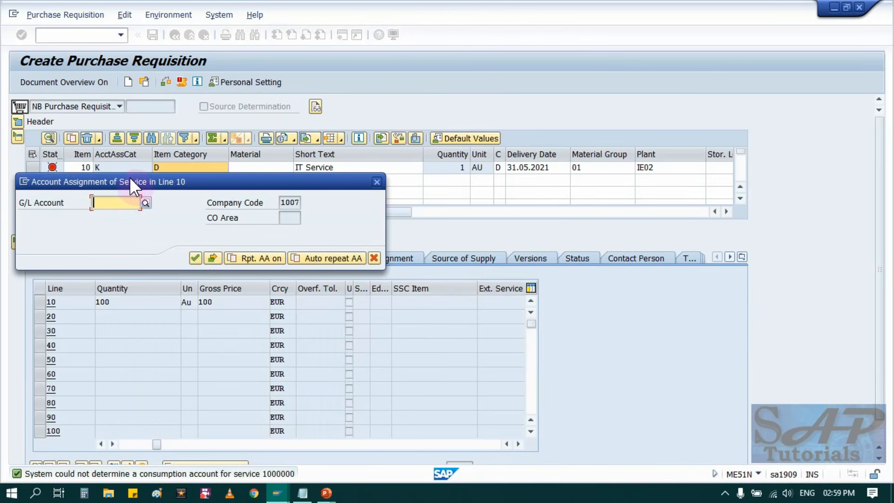
# Choose a previously used G/L account for the account assignment of service line 10 and confirm it.
pyautogui.moveTo(129, 182); pyautogui.dragTo(217, 248)
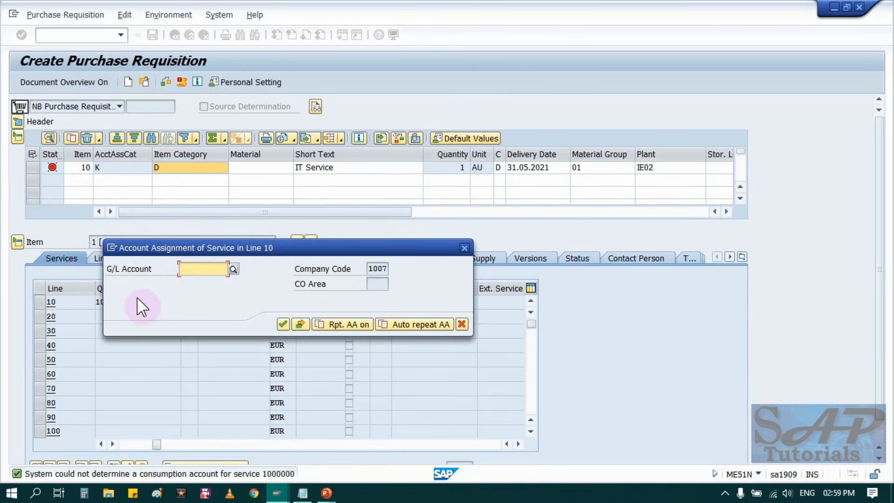
pyautogui.press('space')
pyautogui.click(196, 280)
pyautogui.press('Return')
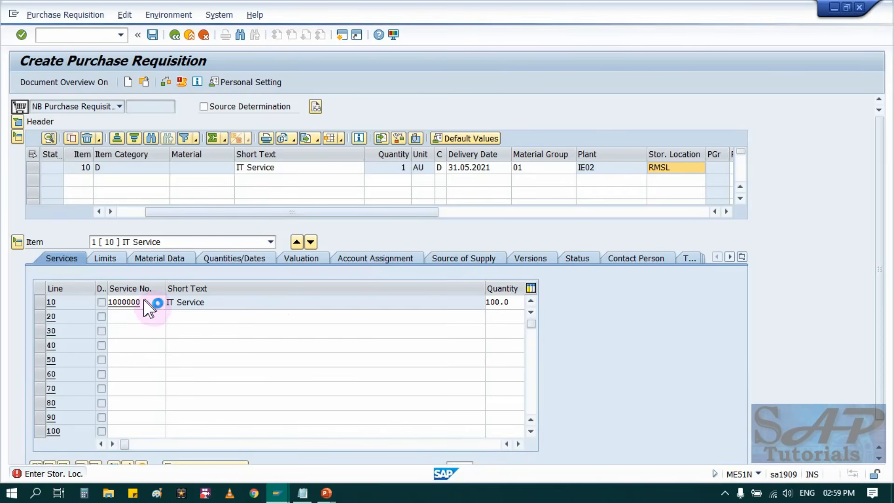
# Narrow the Short Text column of the services table so the quantity and price columns fit in view.
pyautogui.moveTo(486, 289); pyautogui.dragTo(230, 293)
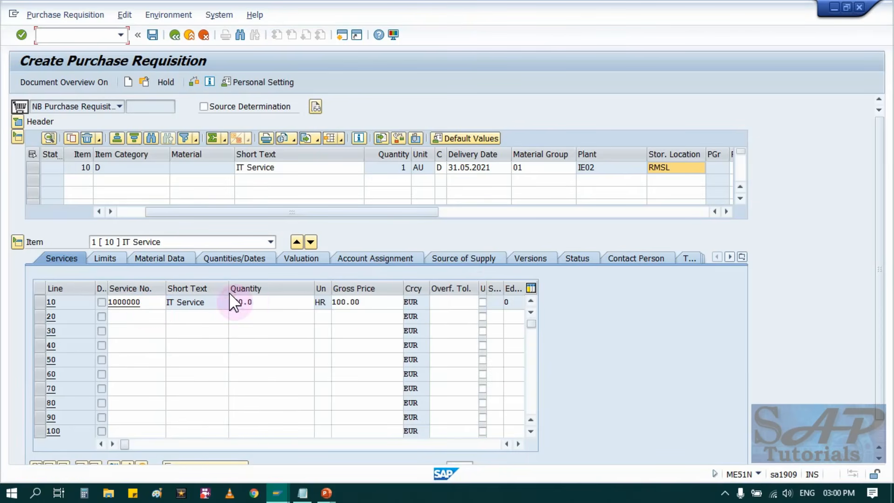
pyautogui.click(451, 304)
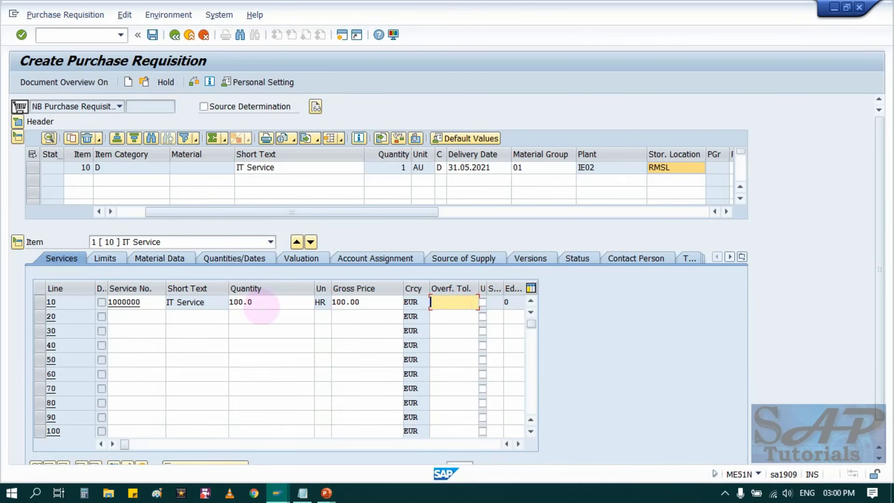
# Set the overfulfillment tolerance of service line 10 to 1.
pyautogui.click(251, 302)
pyautogui.click(440, 302)
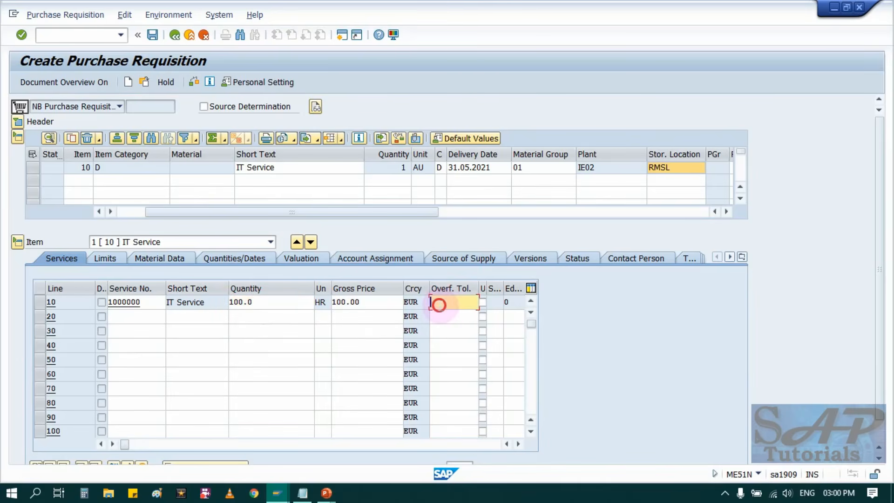
pyautogui.write('1')
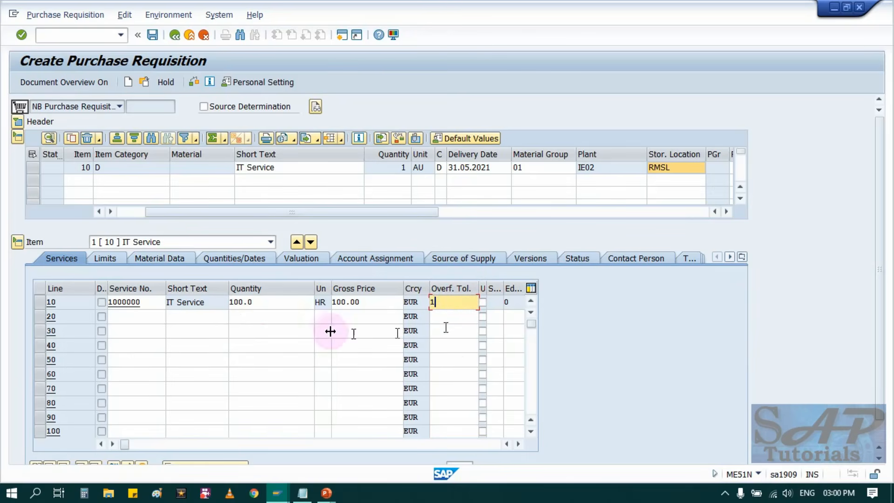
# Try quantities of 108 and 10 on service line 10, and set the quantity back to 100.
pyautogui.moveTo(285, 301); pyautogui.dragTo(229, 302)
pyautogui.click(229, 302)
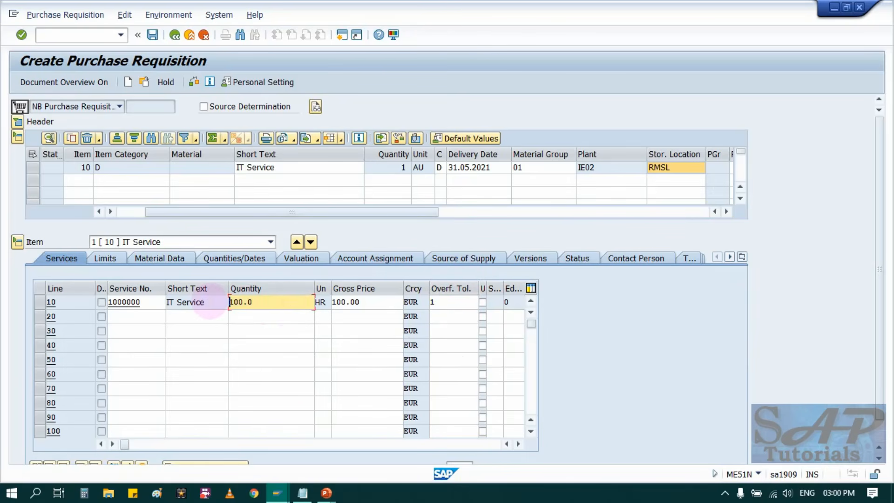
pyautogui.click(442, 303)
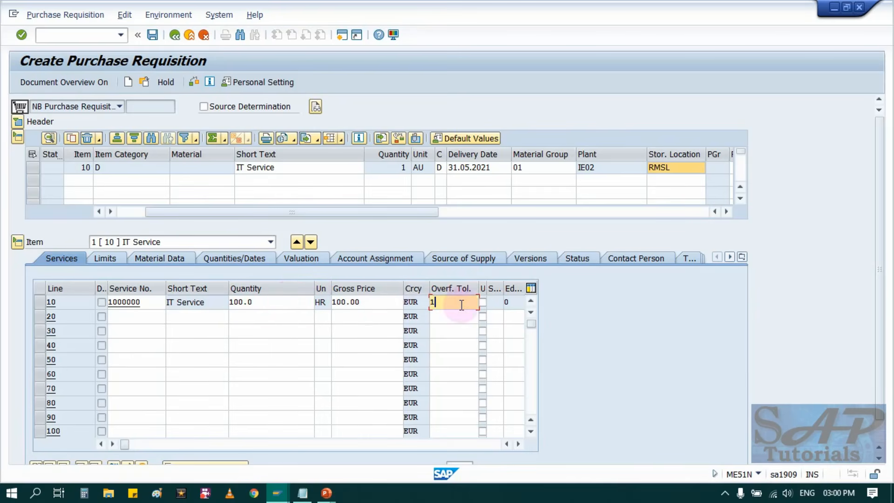
pyautogui.click(443, 302)
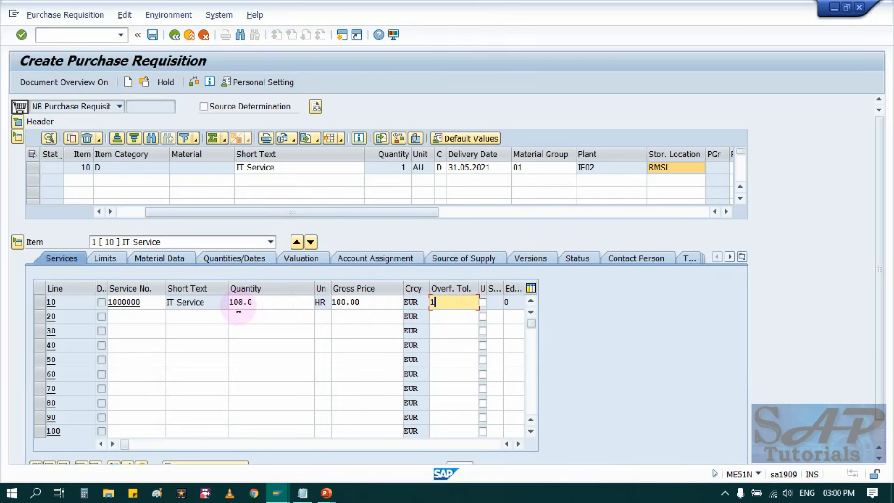
pyautogui.click(239, 306)
pyautogui.press('Delete')
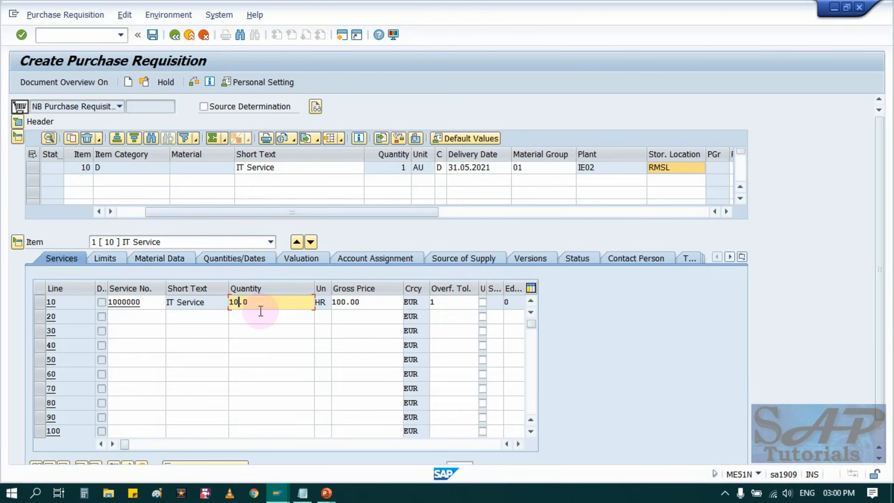
pyautogui.click(446, 303)
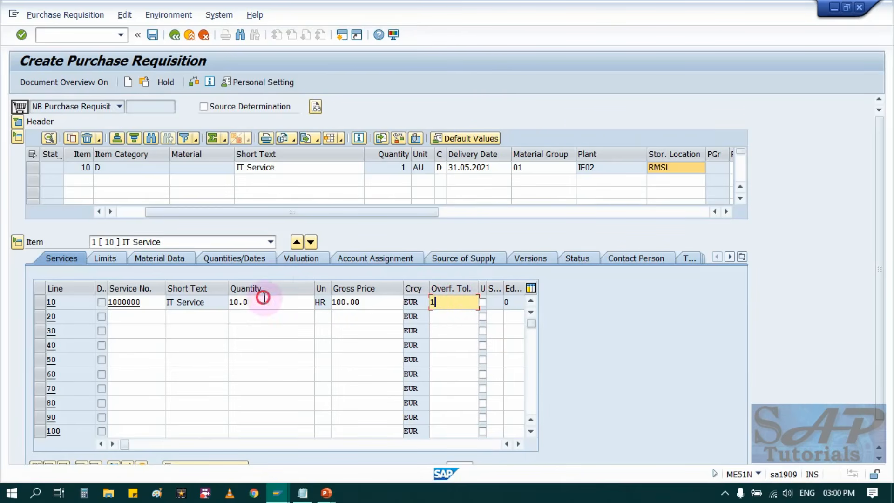
pyautogui.moveTo(261, 302); pyautogui.dragTo(213, 302)
pyautogui.press('Return')
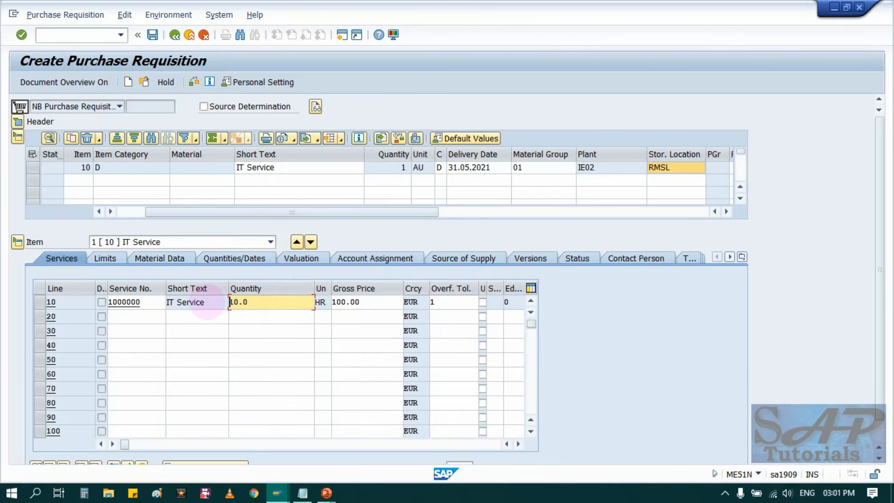
pyautogui.click(454, 303)
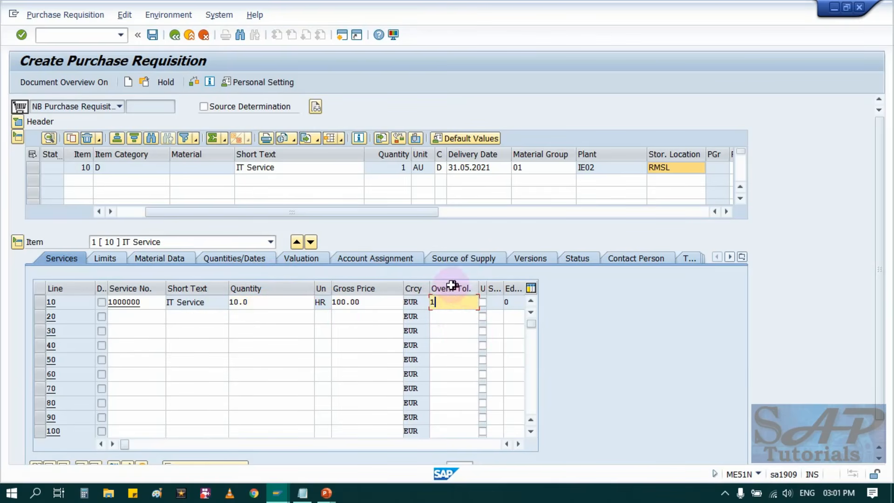
pyautogui.click(255, 302)
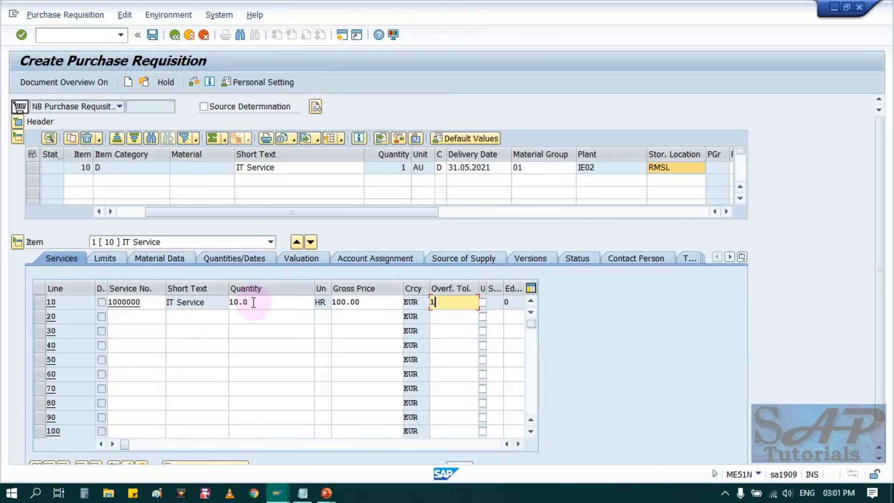
pyautogui.click(453, 302)
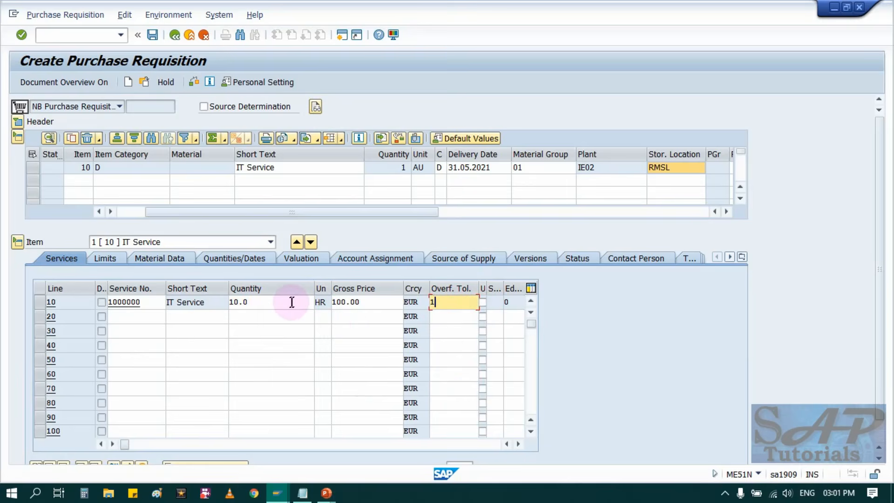
pyautogui.moveTo(263, 301); pyautogui.dragTo(222, 308)
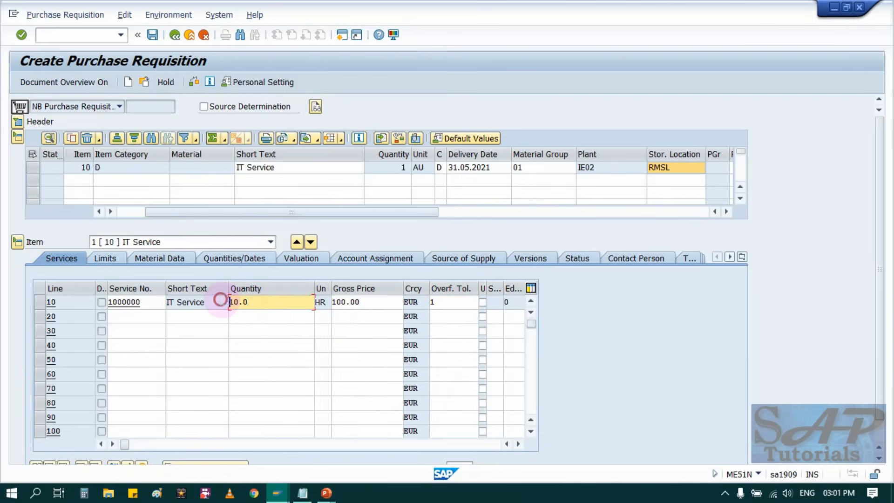
pyautogui.click(238, 301)
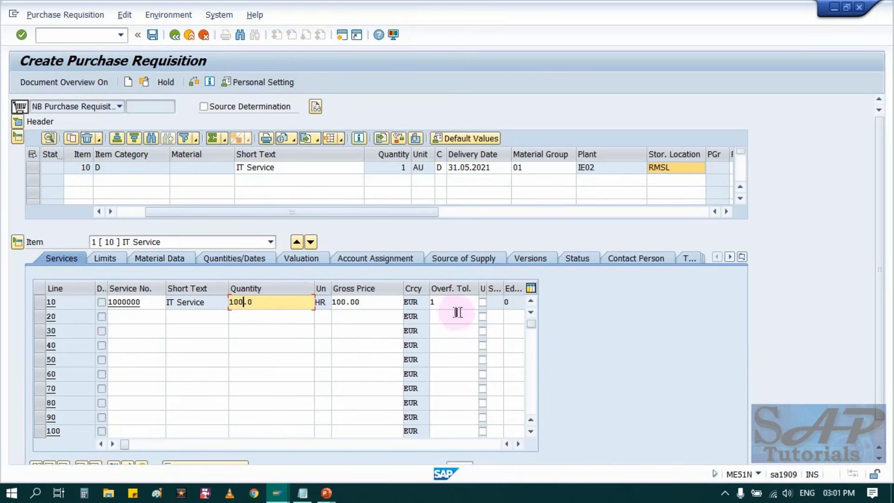
pyautogui.click(443, 302)
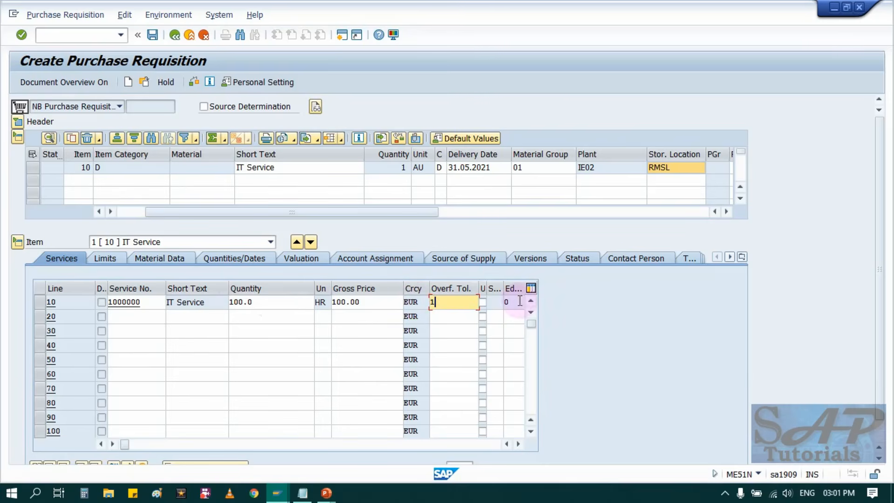
pyautogui.click(257, 304)
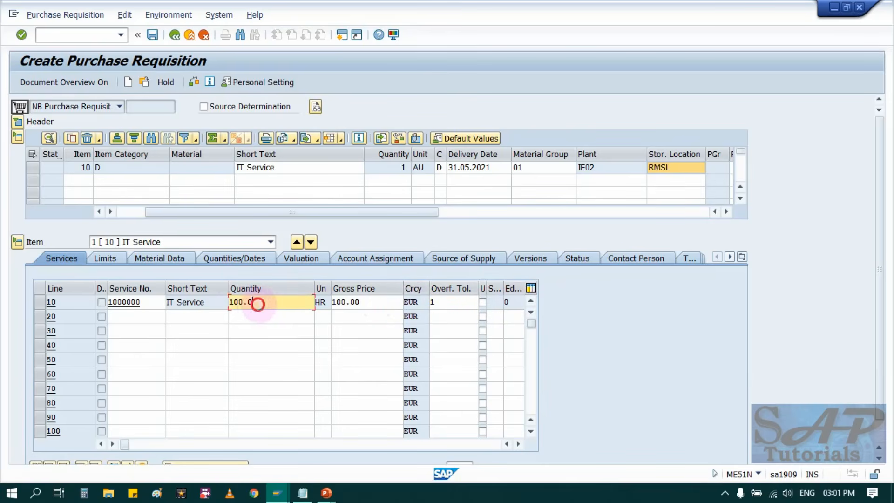
pyautogui.click(443, 303)
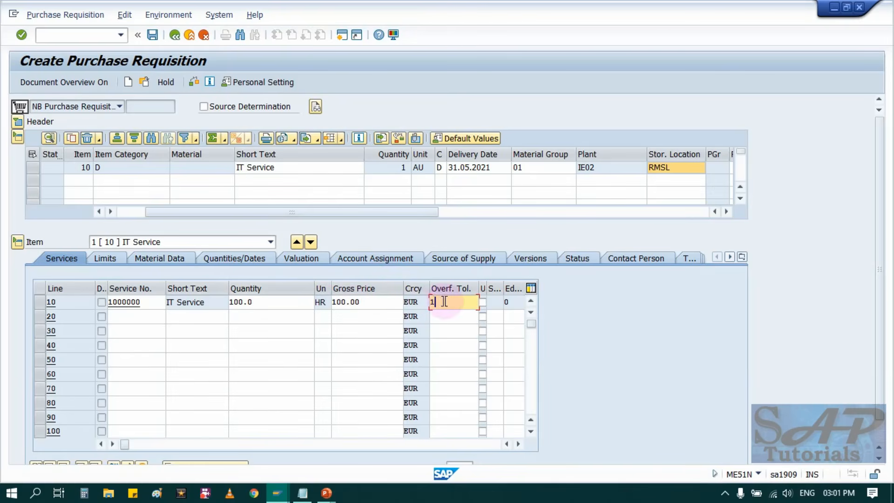
pyautogui.click(254, 301)
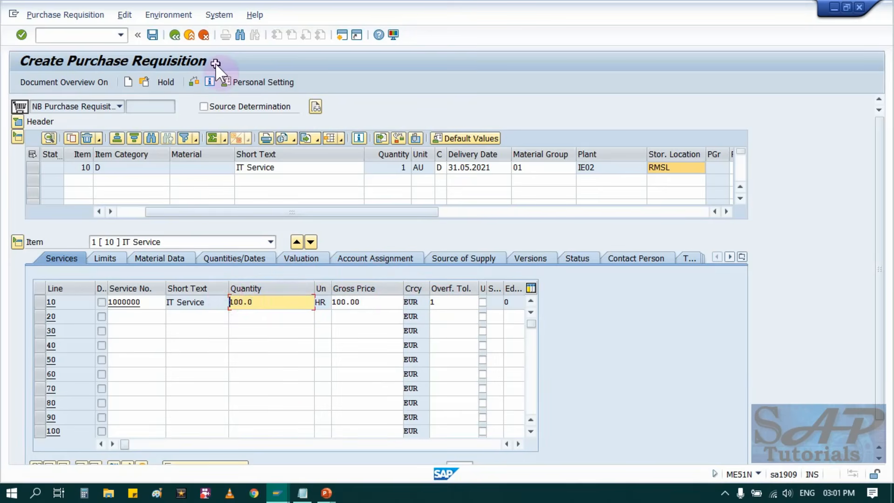
# Check the purchase requisition for errors and save it.
pyautogui.click(196, 81)
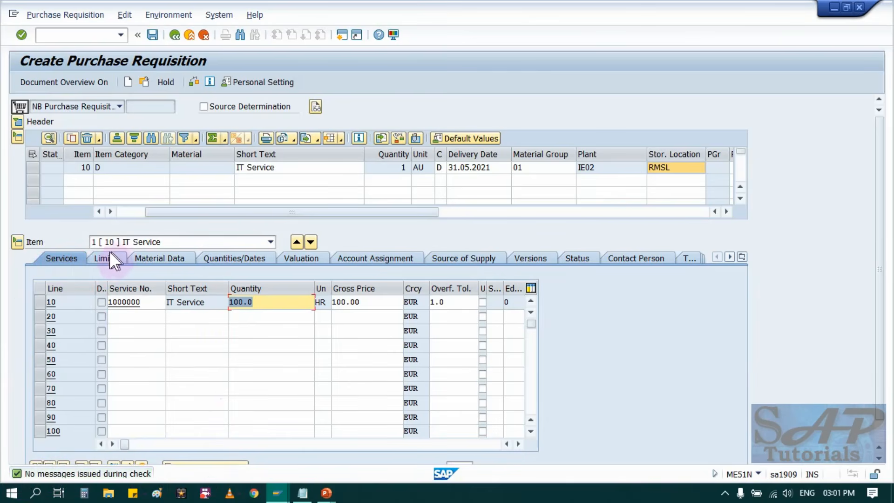
pyautogui.click(151, 34)
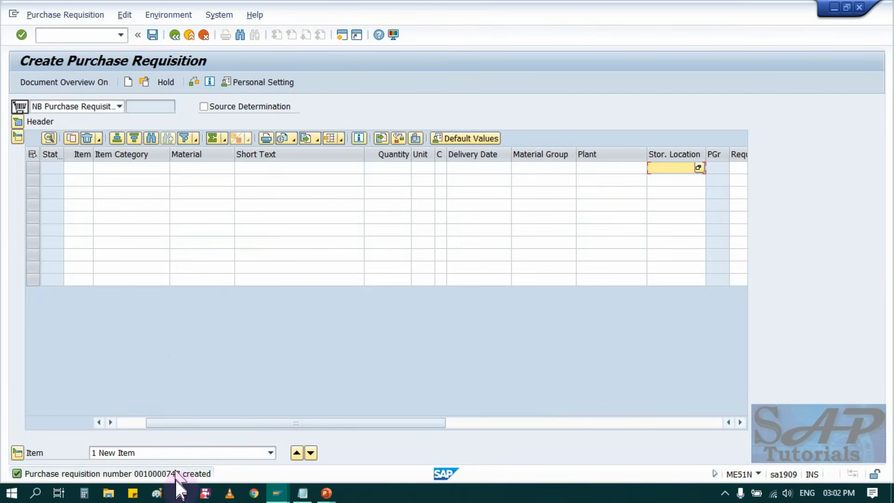
# Bring up the saved requisition in the document selection and paste its number into the open notes window.
pyautogui.click(144, 82)
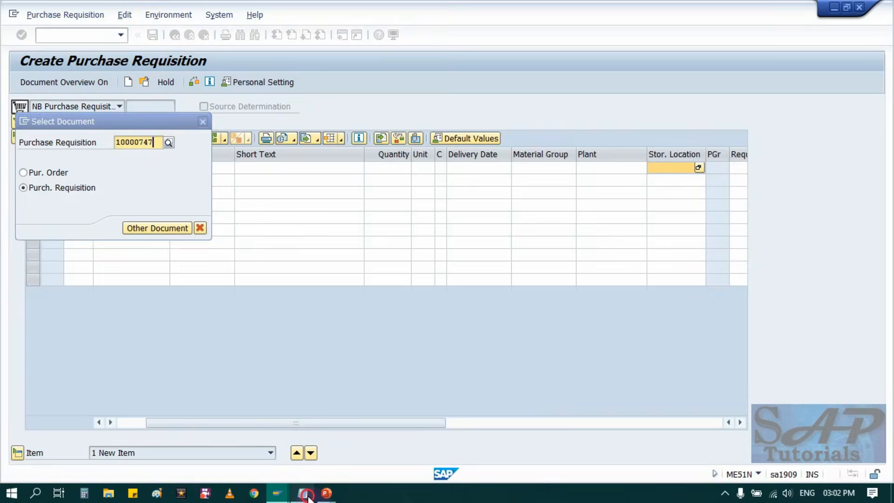
pyautogui.hotkey('alt', 'Tab')
pyautogui.write('10000747')
pyautogui.hotkey('alt', 'Tab')
# Switch to the PowerPoint slide show to review the Service Process Flow up to the purchase order, and return to SAP.
pyautogui.moveTo(326, 492)
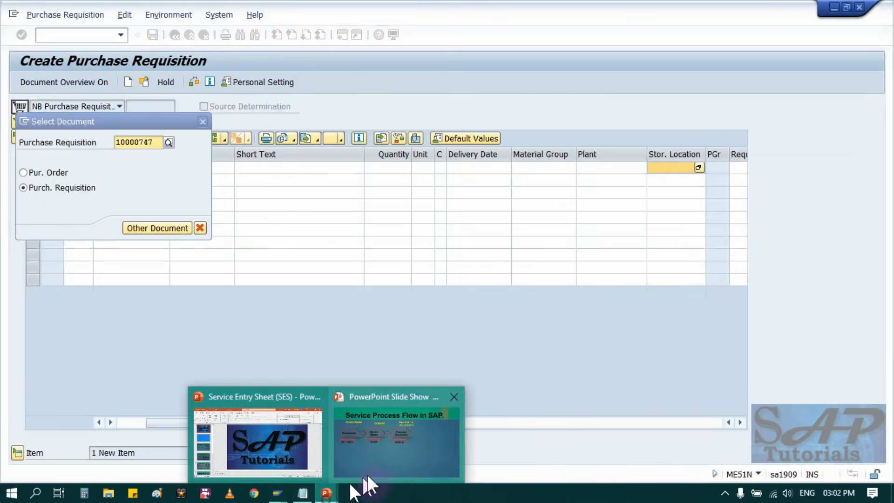
pyautogui.click(367, 474)
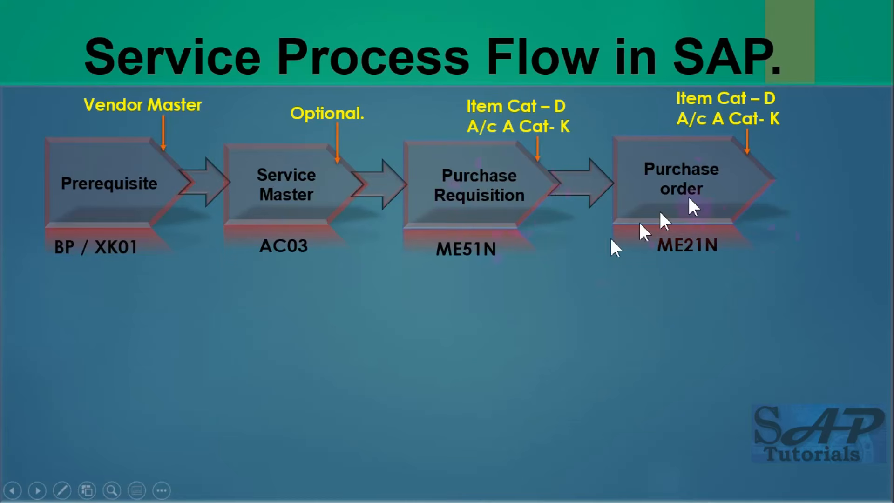
pyautogui.hotkey('alt', 'Tab')
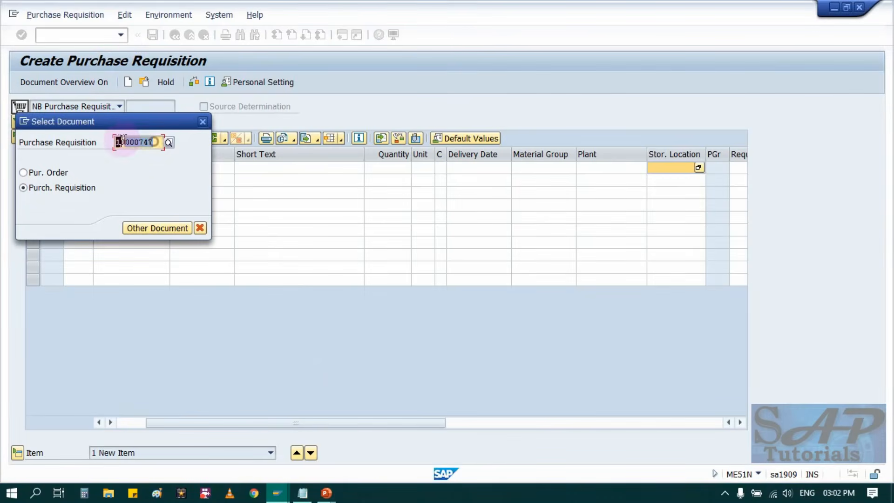
# Copy the saved requisition's number, and leave the requisition for the Create Purchase Order transaction ME21N.
pyautogui.moveTo(157, 142); pyautogui.dragTo(119, 142)
pyautogui.click(202, 121)
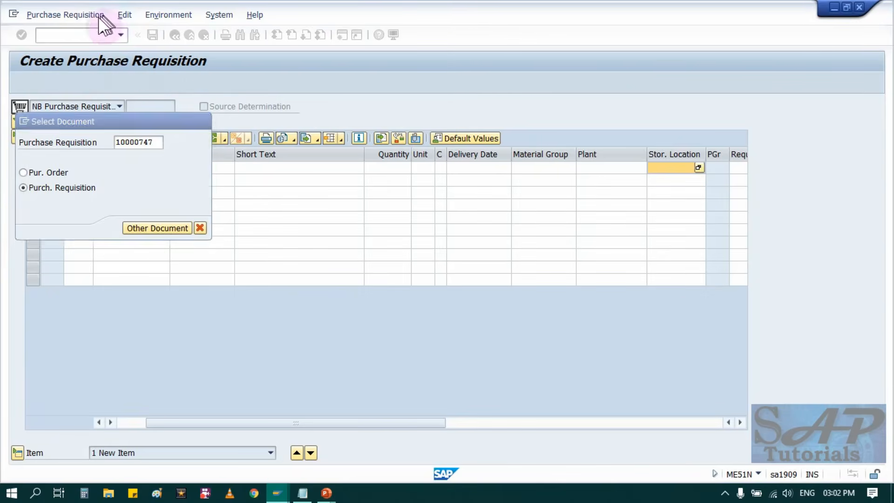
pyautogui.click(188, 36)
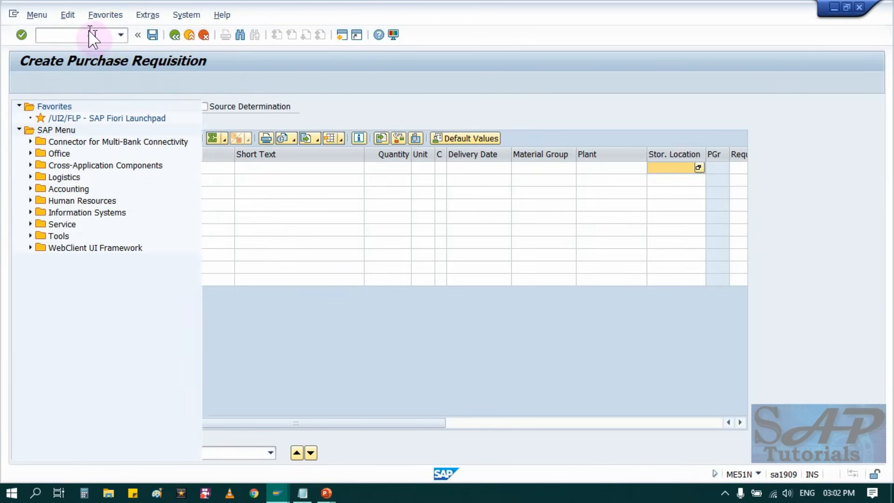
pyautogui.click(88, 35)
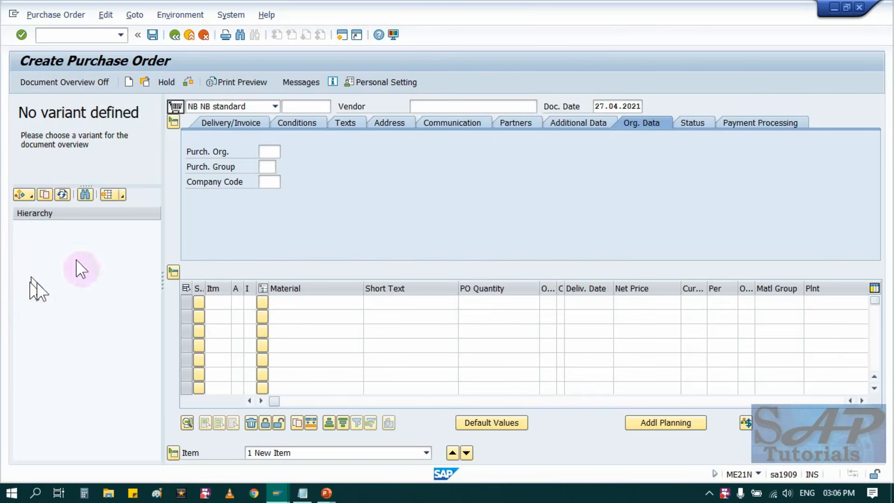
# Find the Purchase Req. and Requisn. item columns in the purchase order's item table and widen both.
pyautogui.click(72, 82)
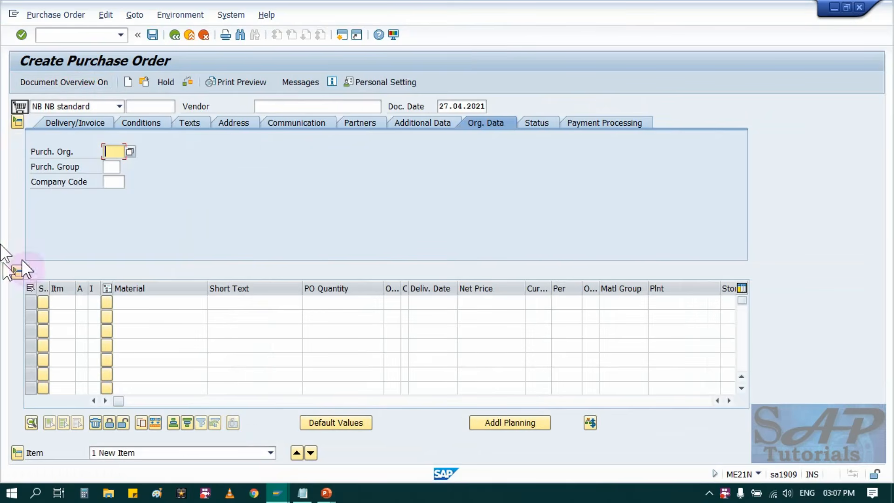
pyautogui.click(58, 80)
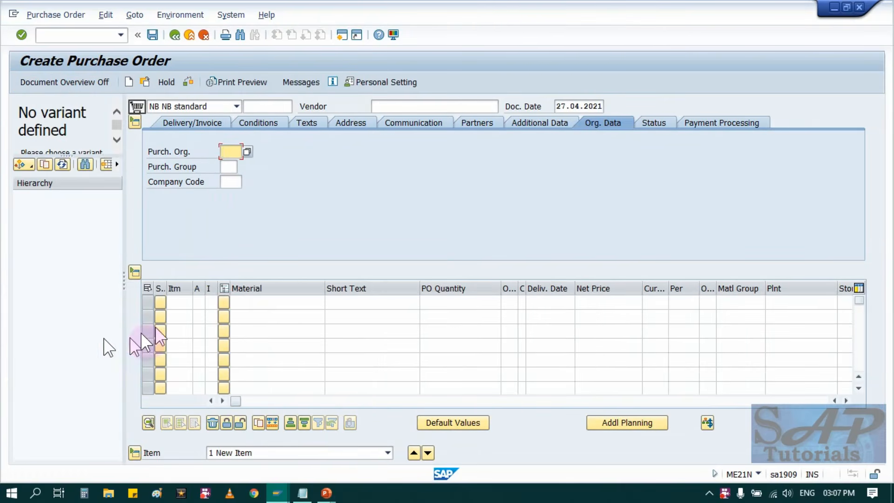
pyautogui.click(584, 402)
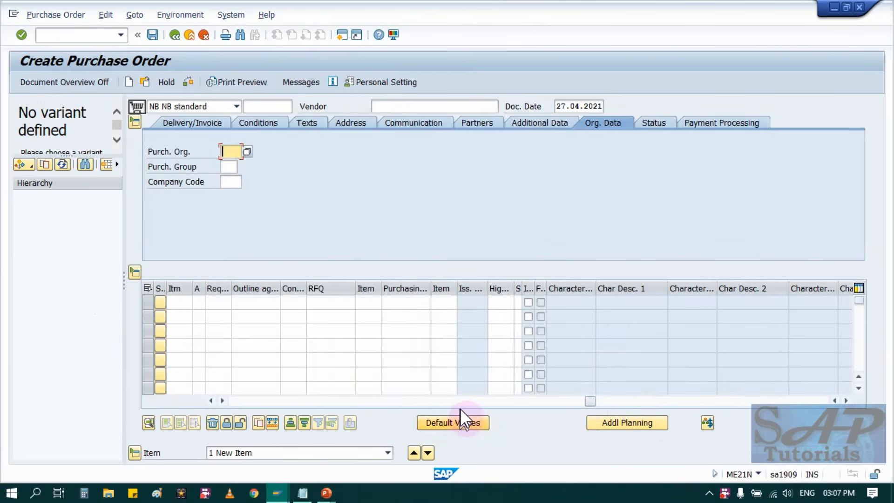
pyautogui.click(465, 401)
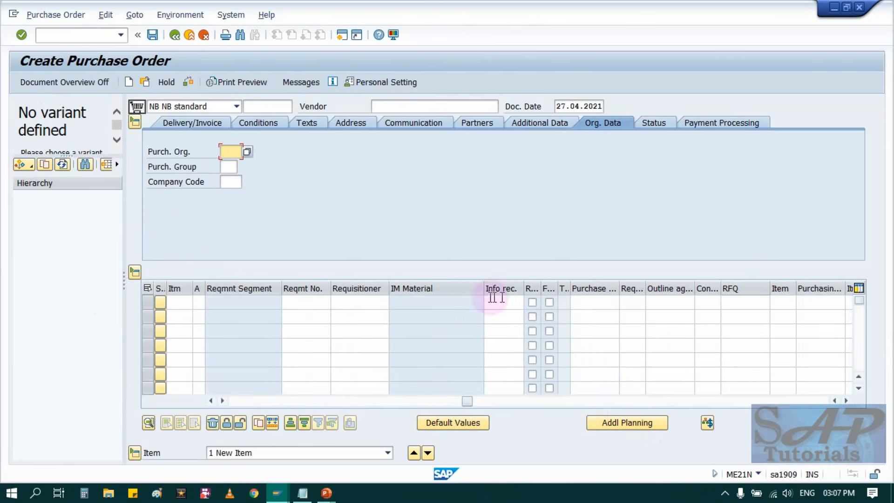
pyautogui.click(438, 401)
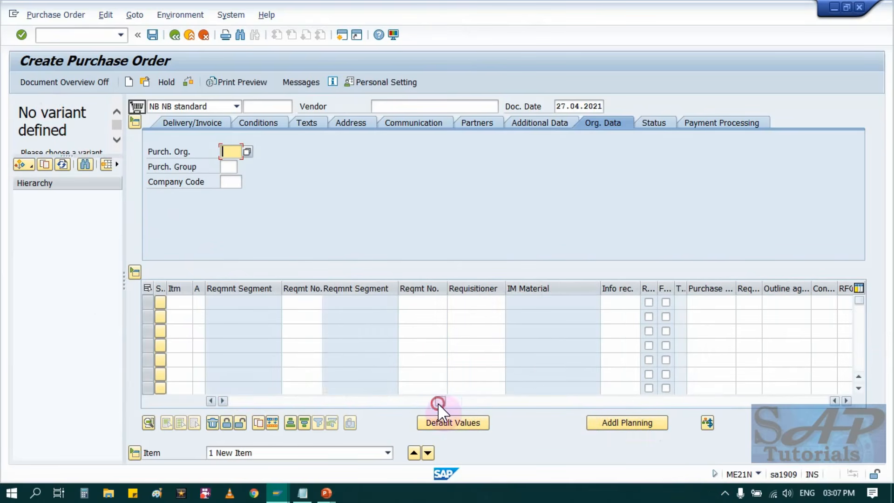
pyautogui.click(407, 403)
pyautogui.click(383, 403)
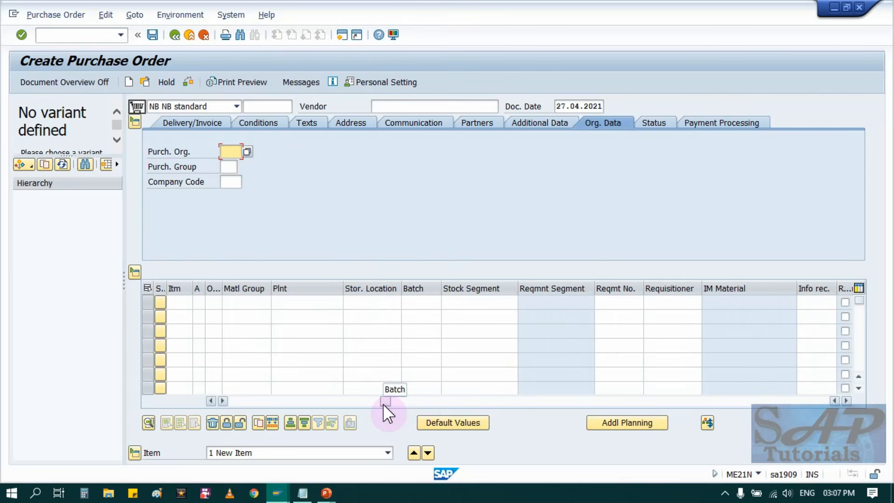
pyautogui.moveTo(383, 404); pyautogui.dragTo(466, 403)
pyautogui.moveTo(619, 289); pyautogui.dragTo(705, 290)
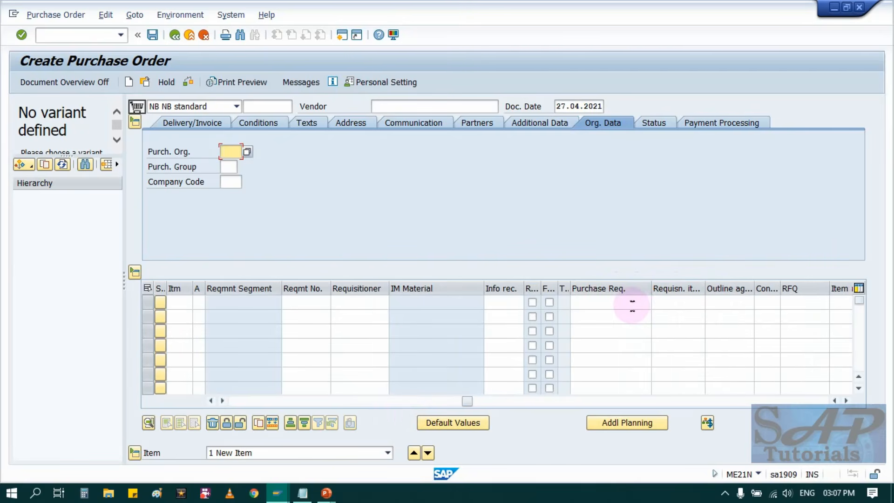
# Reference the saved requisition's number and requisition item 10 in the first purchase order row, and load its data.
pyautogui.click(630, 304)
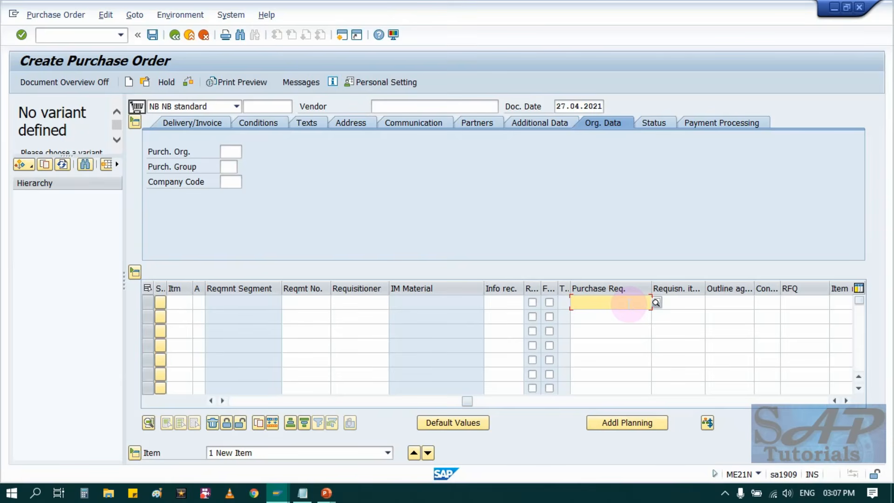
pyautogui.click(629, 304)
pyautogui.click(623, 316)
pyautogui.click(693, 303)
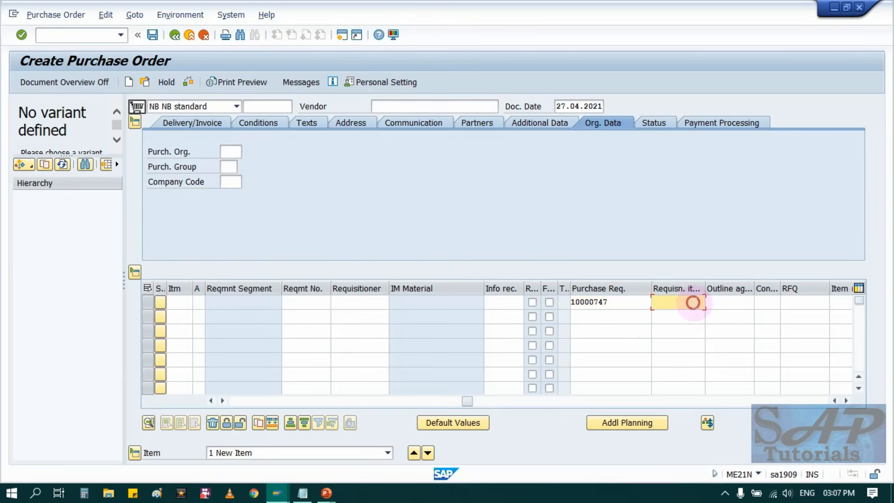
pyautogui.click(675, 313)
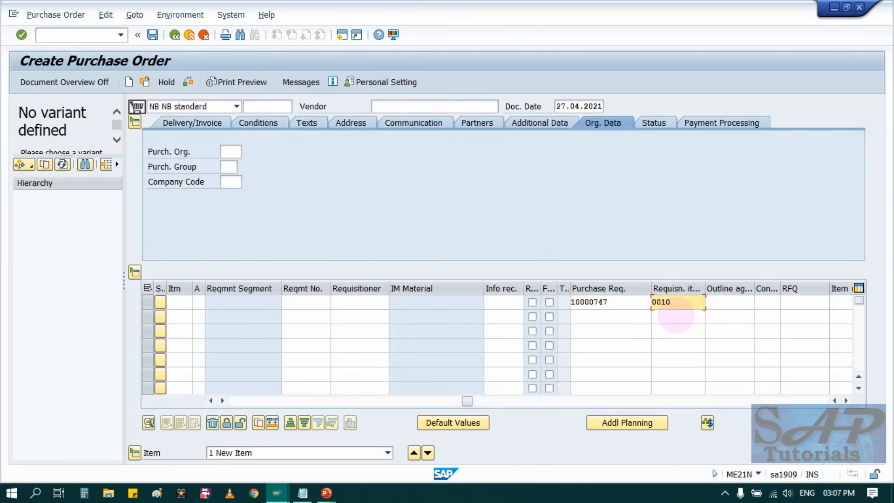
pyautogui.press('Return')
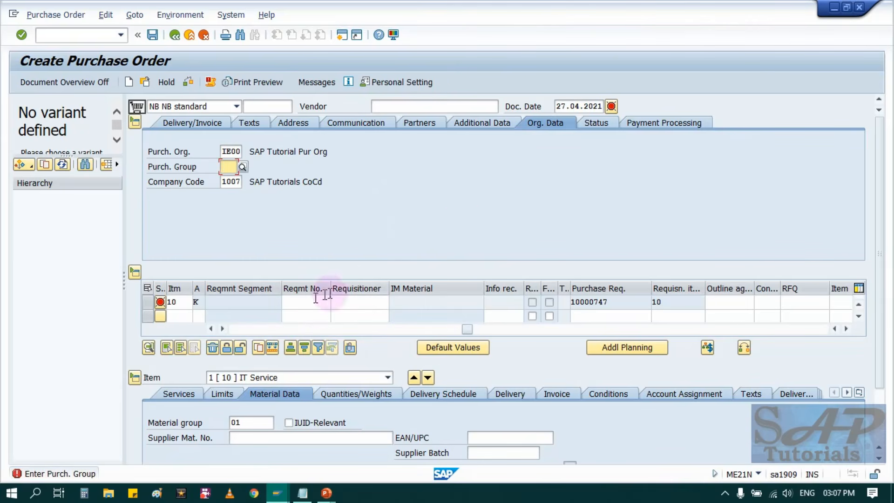
# Assign purchasing group 001 and vendor 15000055 to the order that references the requisition in its item row.
pyautogui.moveTo(467, 328); pyautogui.dragTo(225, 331)
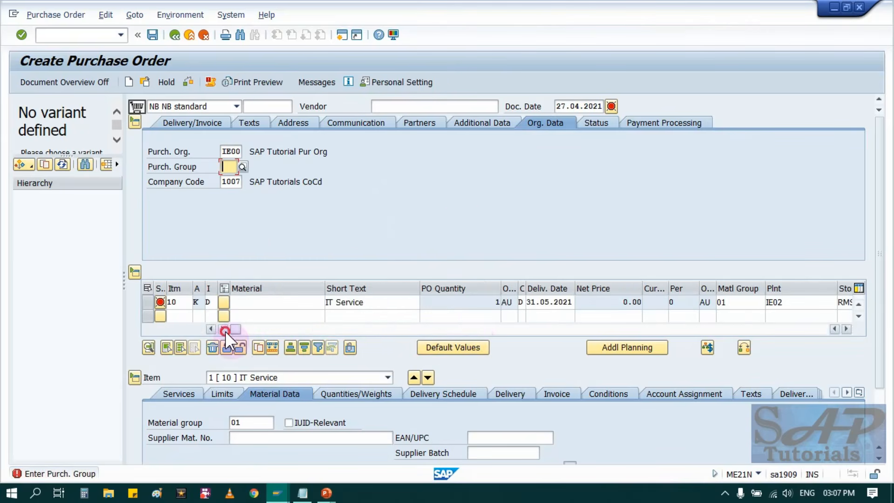
pyautogui.click(227, 168)
pyautogui.write('001')
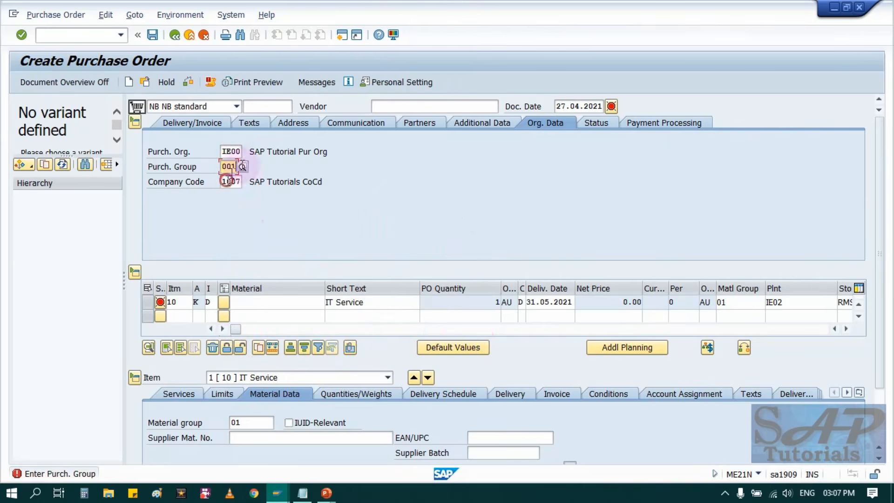
pyautogui.click(394, 110)
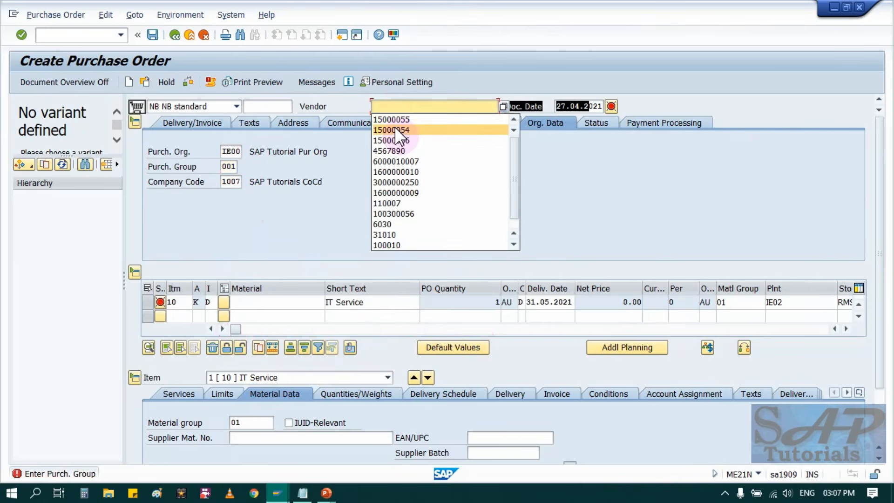
pyautogui.click(395, 125)
pyautogui.press('Return')
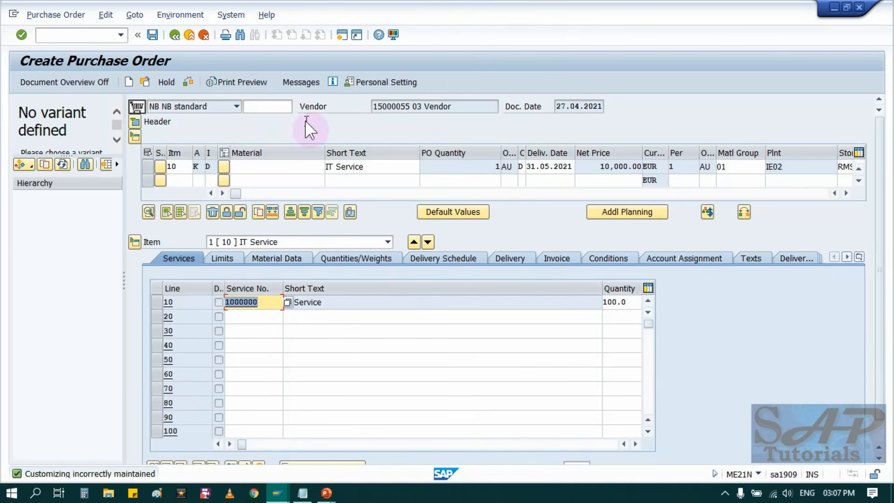
# Leave the purchase order without saving it and reopen transaction ME21N for a blank order.
pyautogui.click(176, 35)
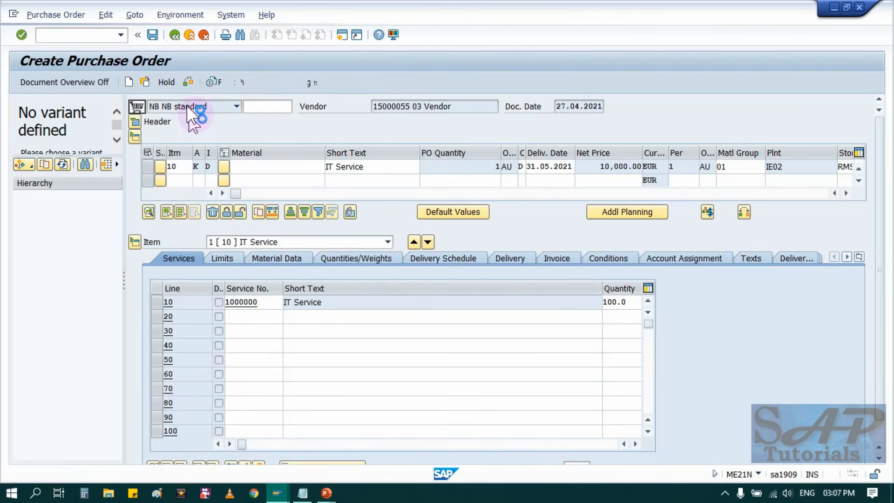
pyautogui.click(230, 246)
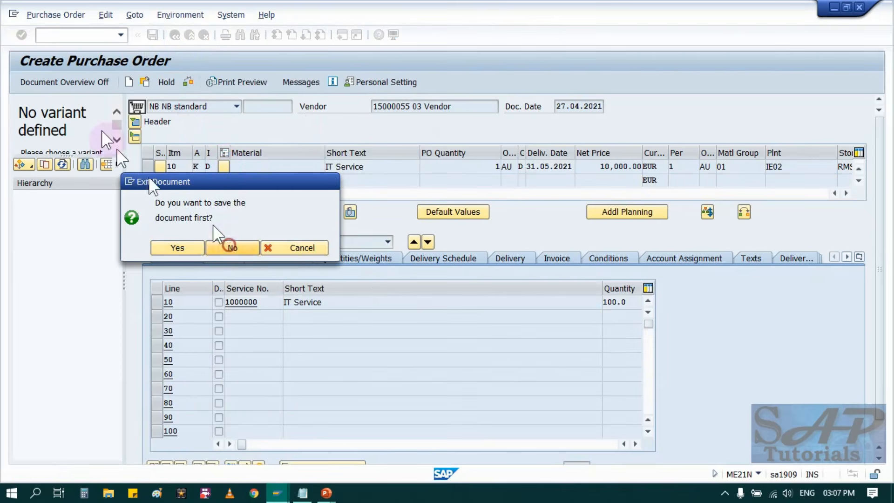
pyautogui.click(76, 37)
pyautogui.write('ME21N')
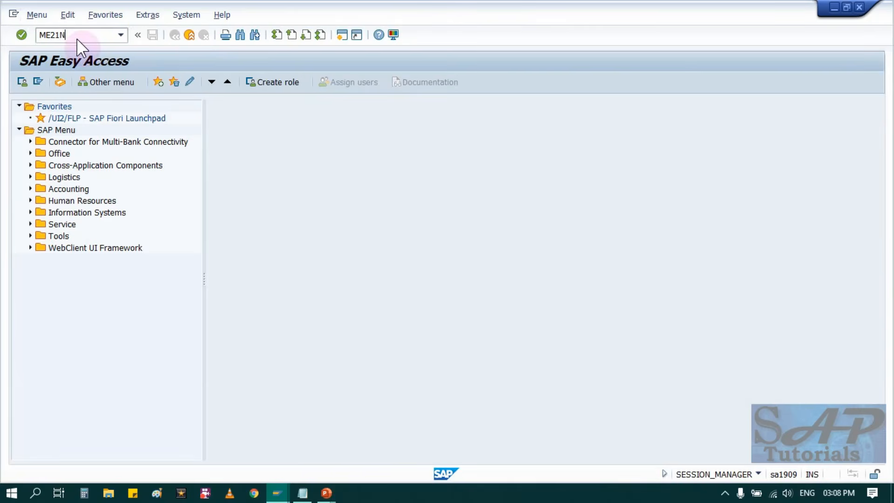
pyautogui.press('Return')
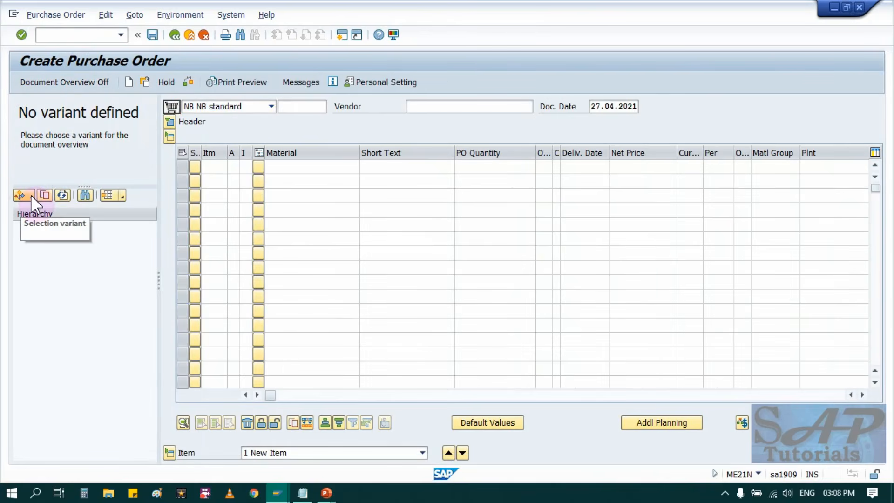
# Bring the saved requisition into the document overview using the Purchase Requisitions selection, and expand it to its items.
pyautogui.click(31, 195)
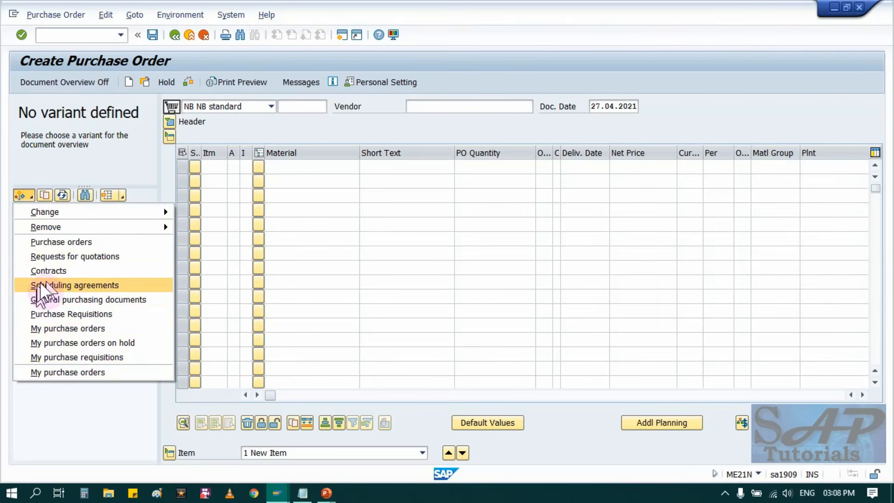
pyautogui.click(84, 316)
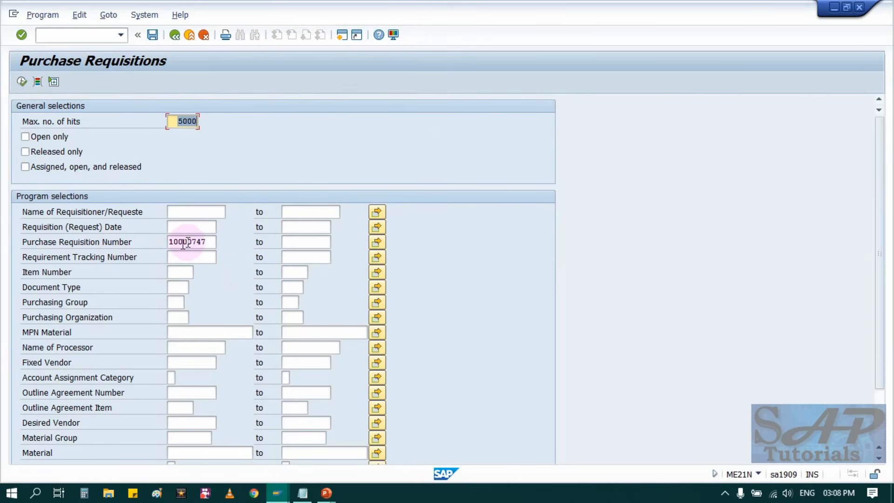
pyautogui.click(21, 82)
pyautogui.click(209, 241)
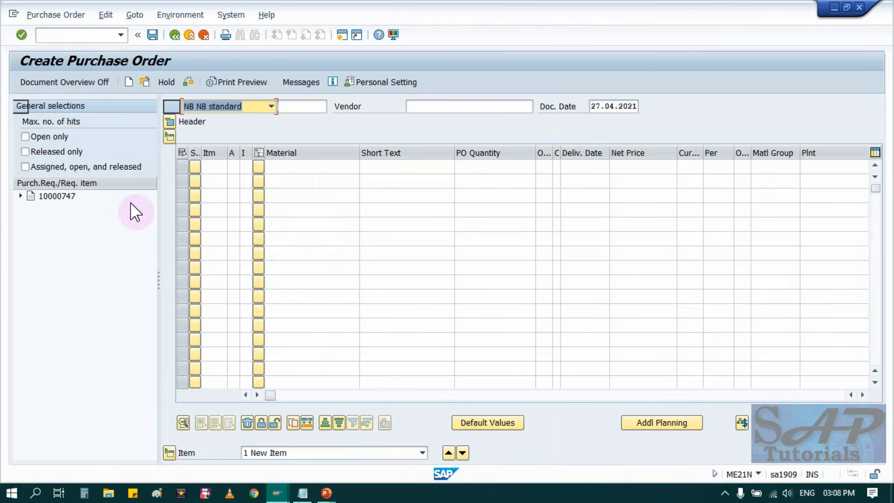
pyautogui.click(21, 194)
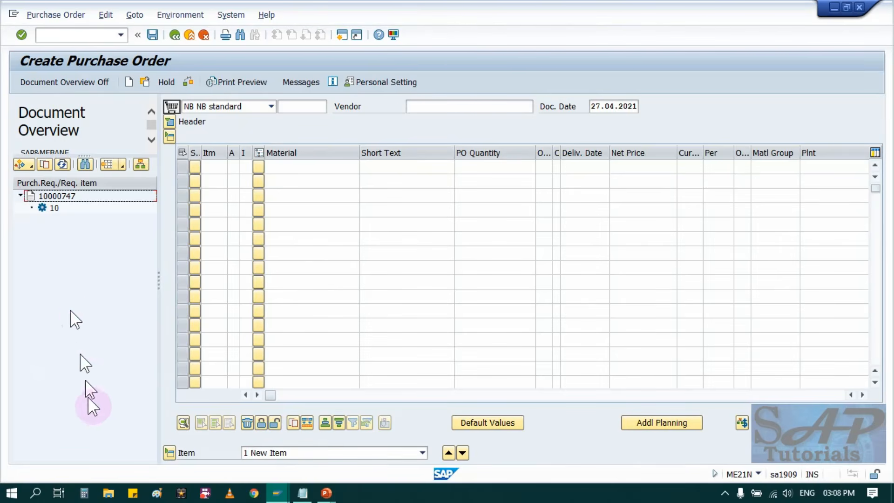
# Adopt the saved requisition from the document overview into the new purchase order's shopping cart.
pyautogui.click(55, 208)
pyautogui.moveTo(51, 209); pyautogui.dragTo(176, 107)
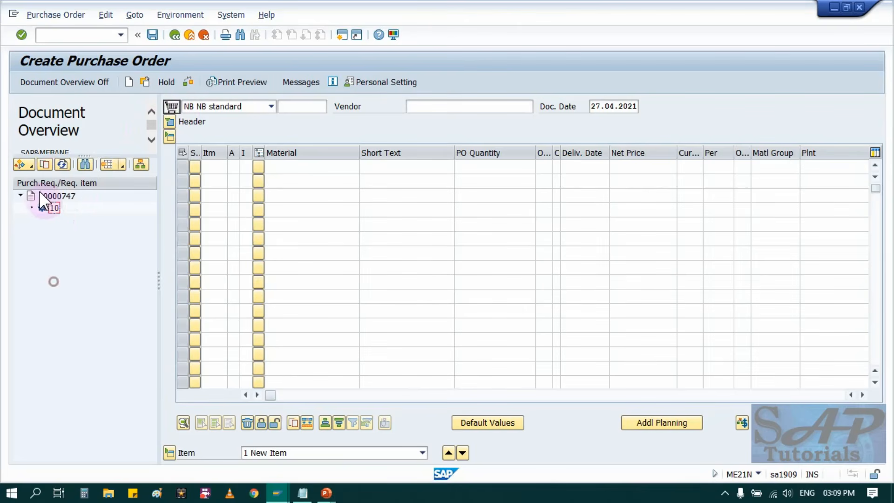
pyautogui.moveTo(35, 195); pyautogui.dragTo(171, 108)
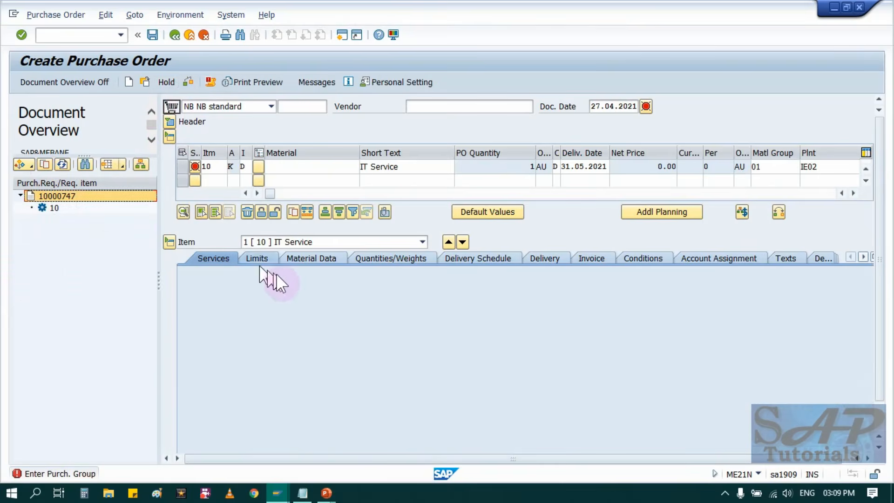
# In the purchase order header, set the purchasing group to 001 and the vendor to 15000055.
pyautogui.click(169, 123)
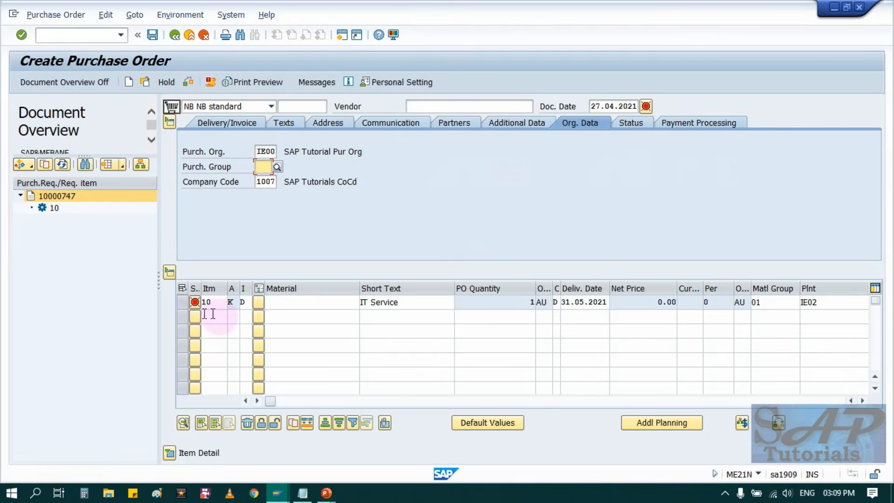
pyautogui.click(267, 179)
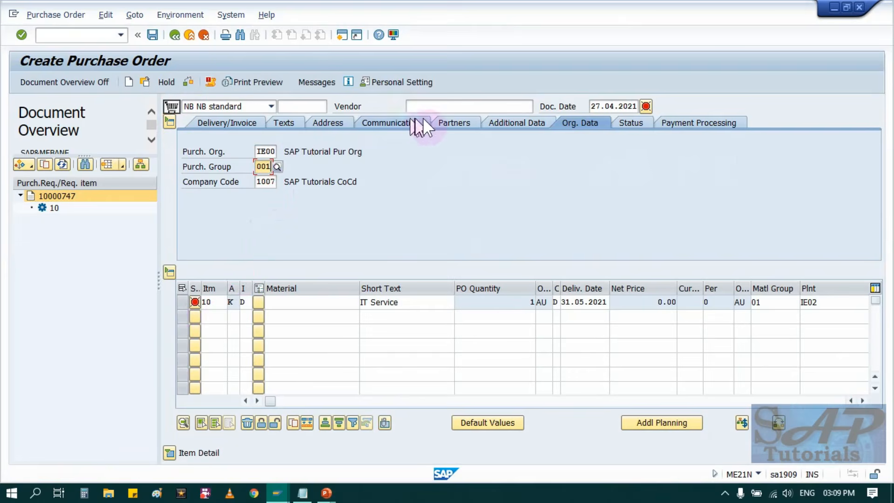
pyautogui.click(445, 108)
pyautogui.click(446, 119)
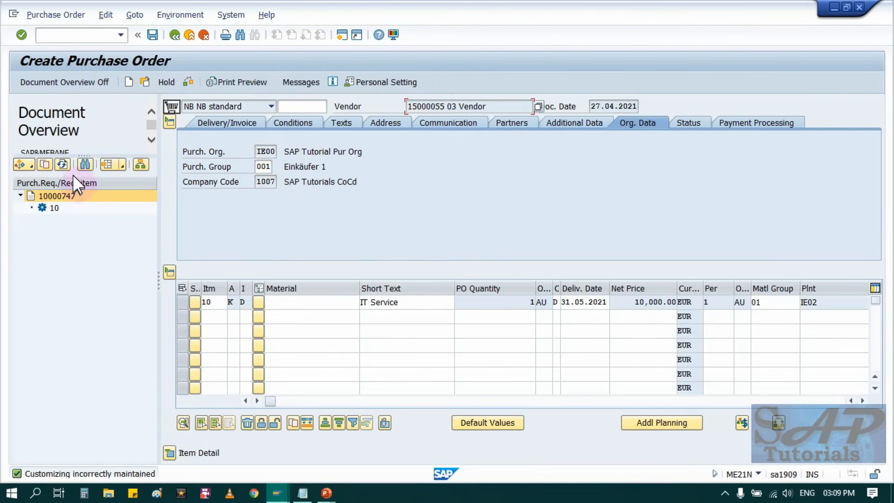
# Hide the document overview and expand the details of the IT Service item.
pyautogui.click(69, 82)
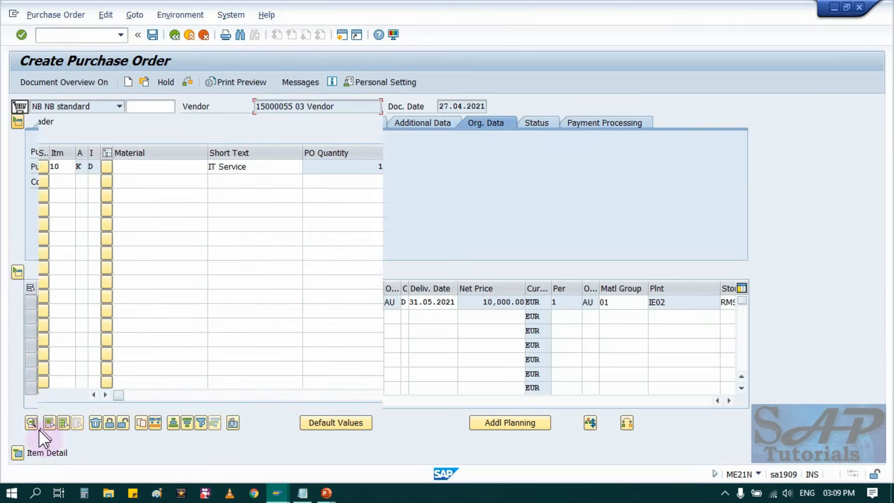
pyautogui.click(17, 454)
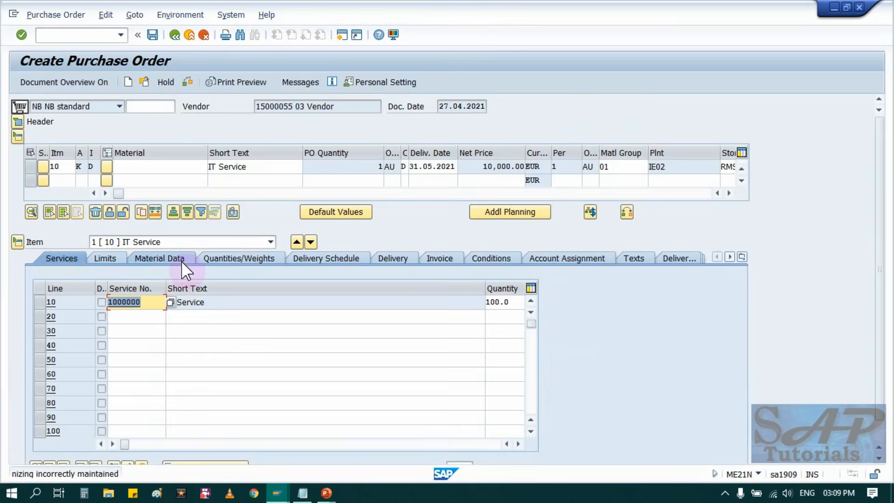
# Start a second order item with account assignment K, item category D and the short text "test unplaned service".
pyautogui.click(77, 180)
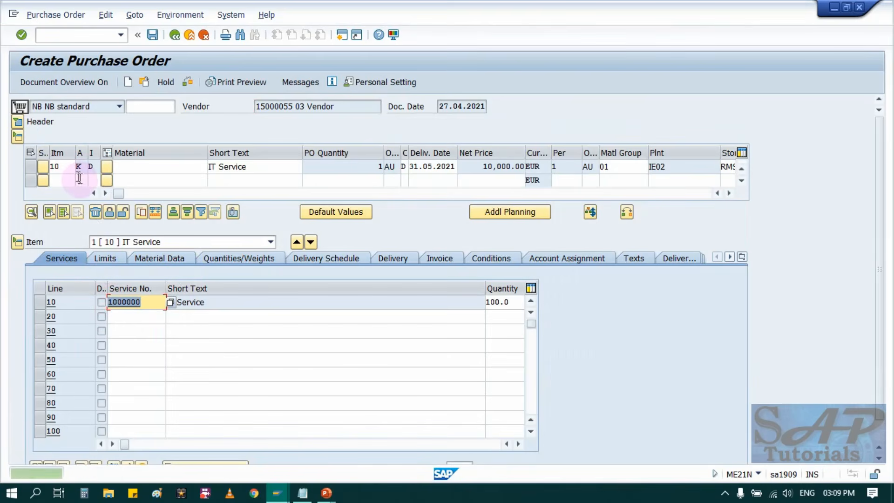
pyautogui.write('K')
pyautogui.press('Tab')
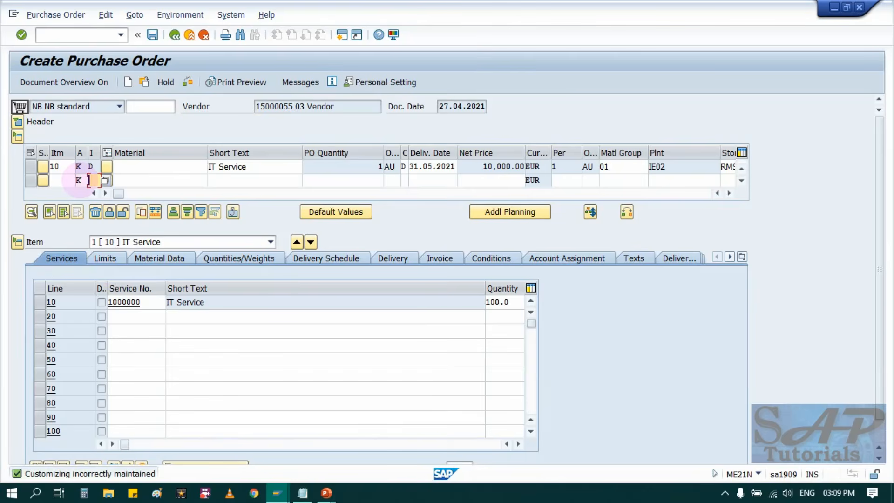
pyautogui.write('D')
pyautogui.press('Tab')
pyautogui.press('Tab')
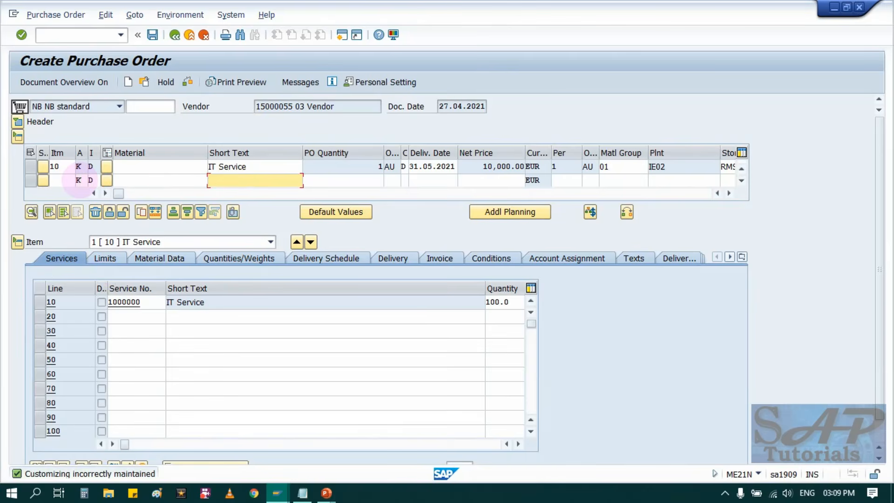
pyautogui.write('test')
pyautogui.press('Down')
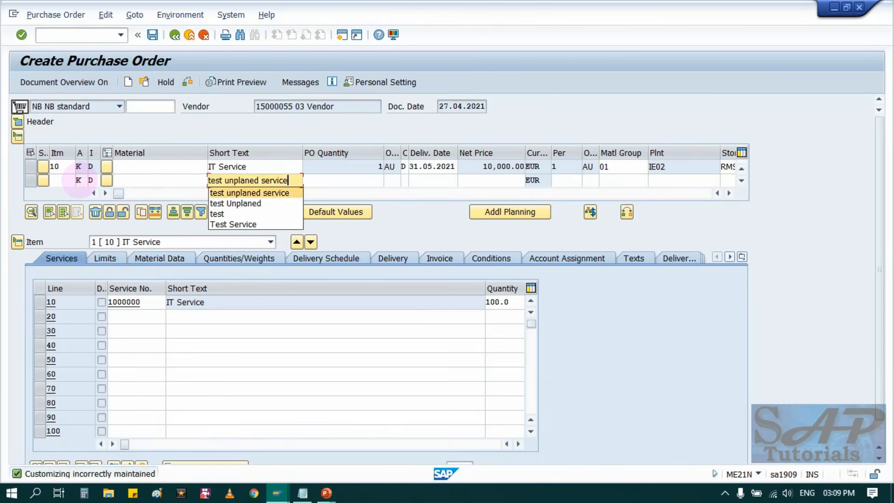
pyautogui.press('Return')
pyautogui.press('Tab')
# Give the second item a PO quantity of 1 AU and the delivery date 31.05.2021.
pyautogui.write('1')
pyautogui.press('Tab')
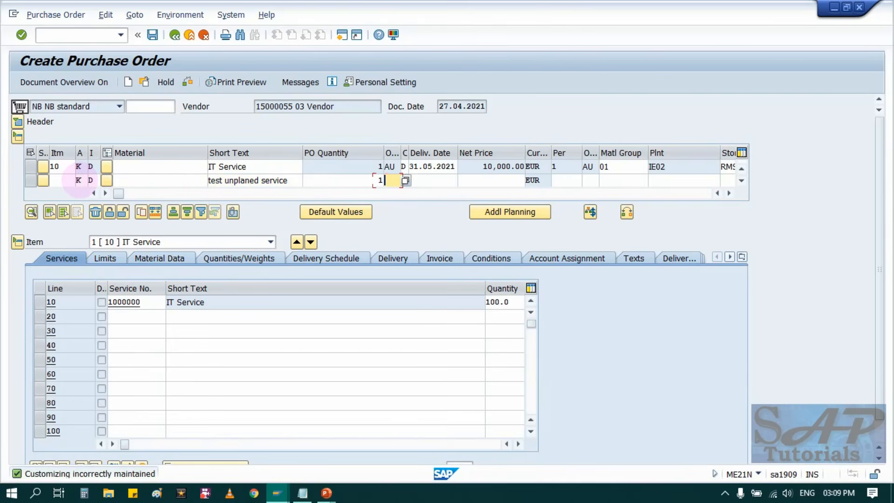
pyautogui.write('AU')
pyautogui.press('Tab')
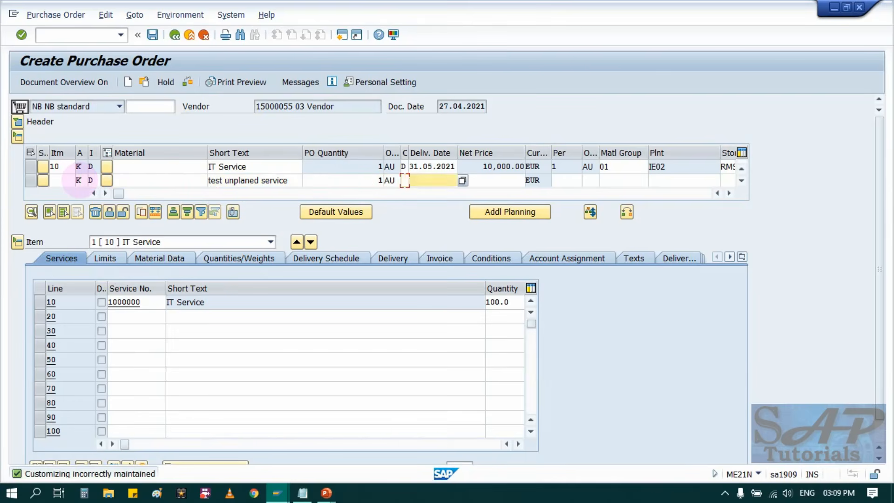
pyautogui.press('Down')
pyautogui.press('Return')
pyautogui.press('Tab')
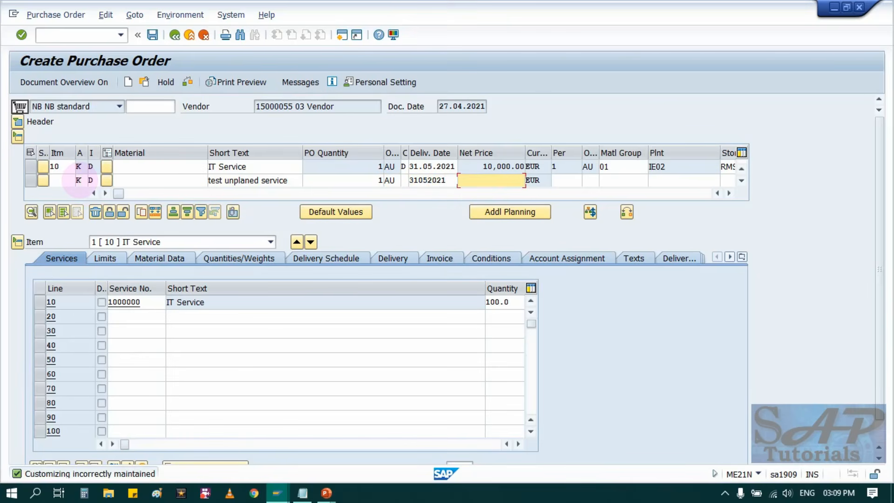
# Set the second item's net price to 1 EUR and its order price unit to AU.
pyautogui.write('100')
pyautogui.press('Tab')
pyautogui.press('Tab')
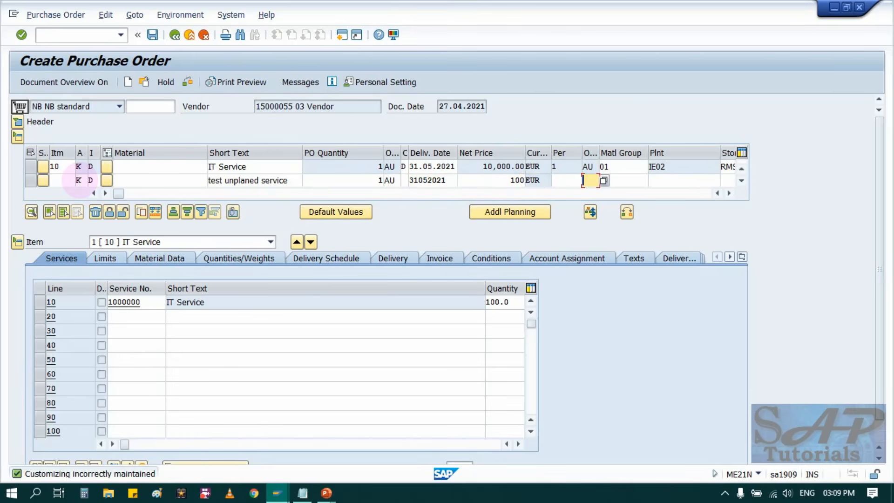
pyautogui.hotkey('shift', 'Tab')
pyautogui.hotkey('shift', 'Tab')
pyautogui.write('1')
pyautogui.press('Tab')
pyautogui.press('Tab')
pyautogui.write('Au')
# Set the second item's material group to 01, plant to IE02 and storage location to RMSL.
pyautogui.press('Tab')
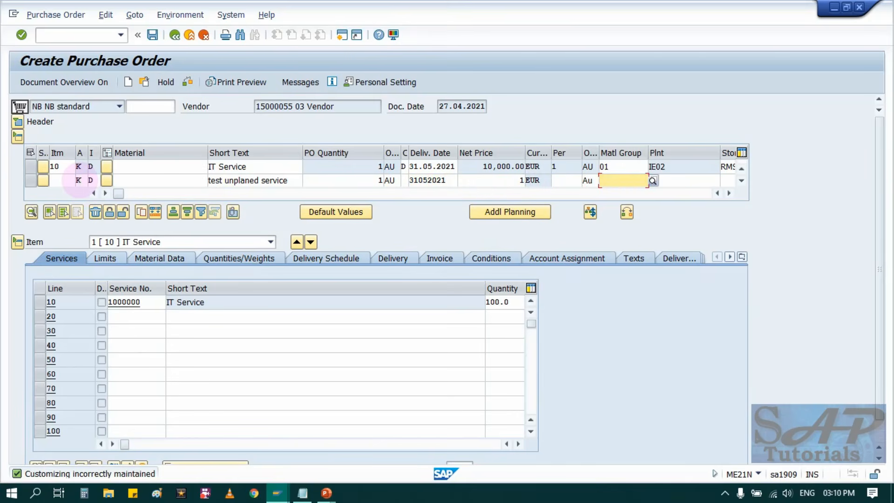
pyautogui.write('01')
pyautogui.press('Tab')
pyautogui.write('IE')
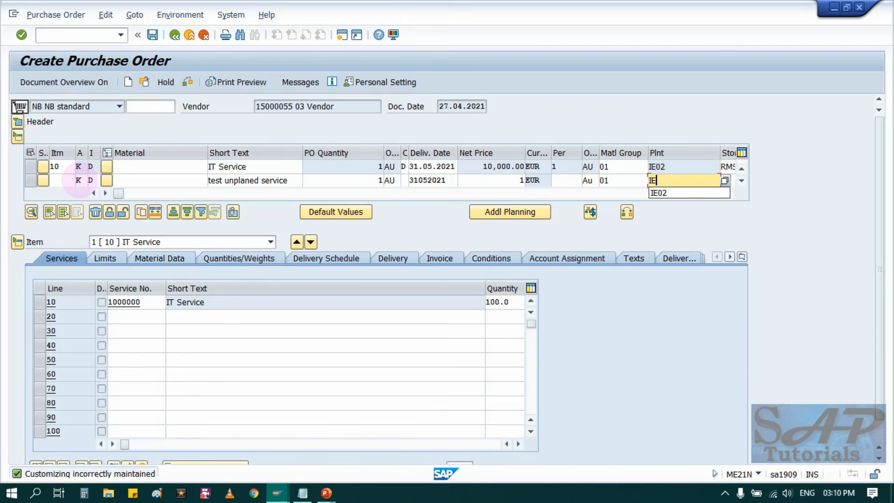
pyautogui.write('02')
pyautogui.press('Tab')
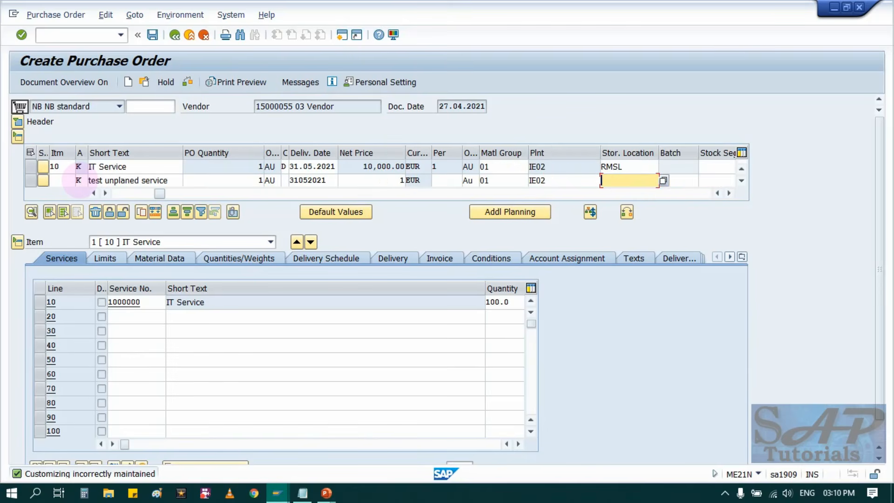
pyautogui.write('RMSL')
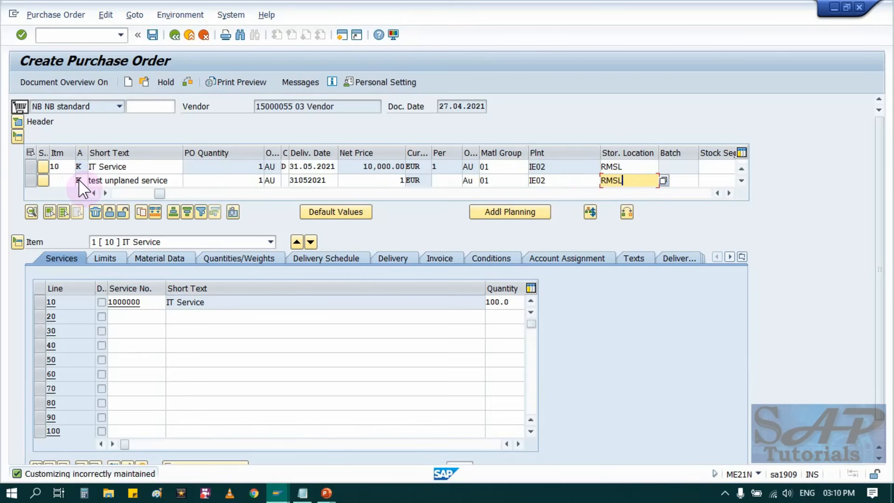
# Give the second item an overall limit of 70 EUR and an expected value of 70, leaving No limit unticked.
pyautogui.press('Return')
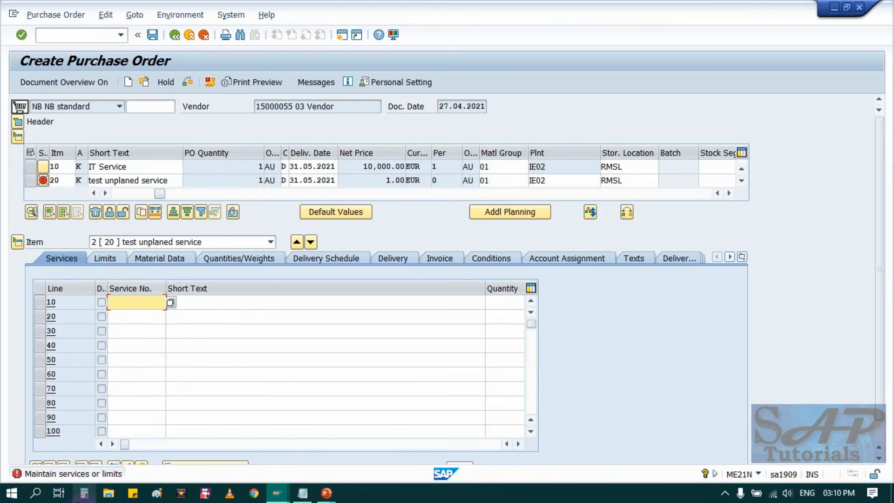
pyautogui.click(105, 259)
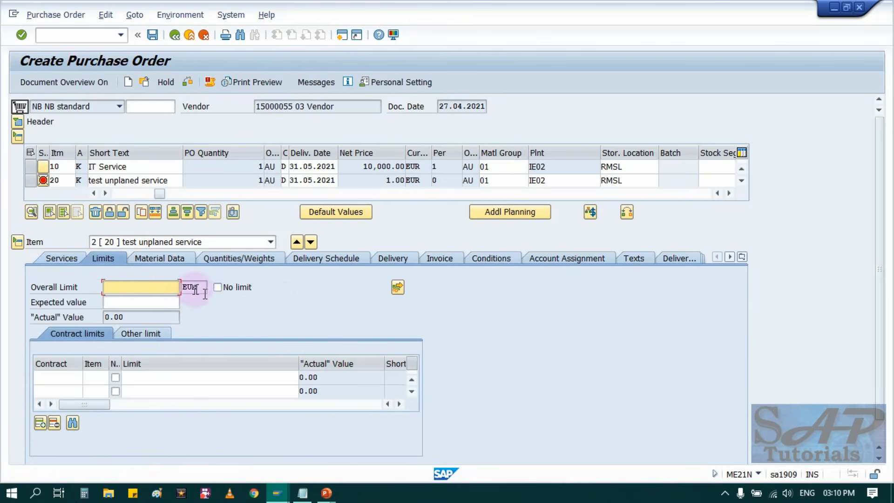
pyautogui.click(155, 288)
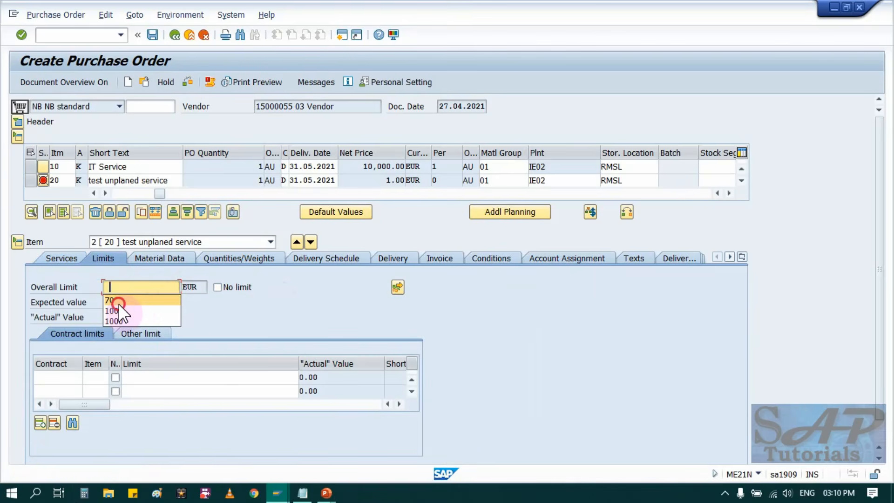
pyautogui.click(118, 302)
pyautogui.click(125, 303)
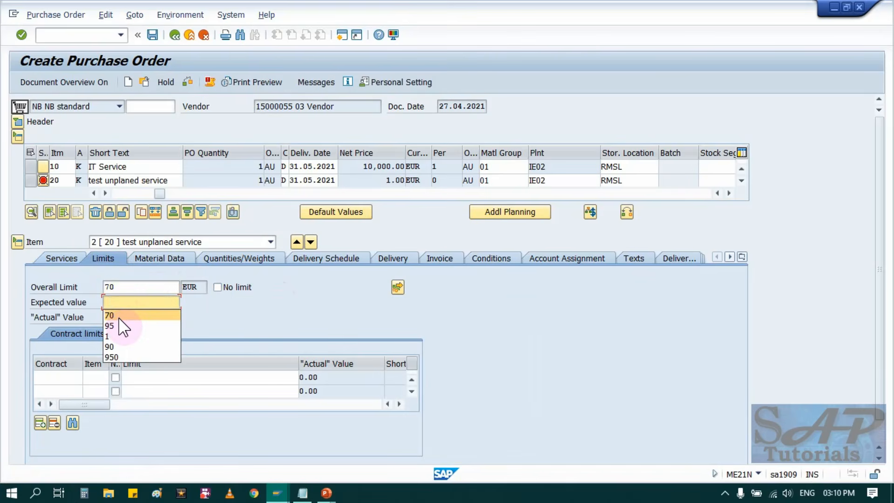
pyautogui.click(117, 316)
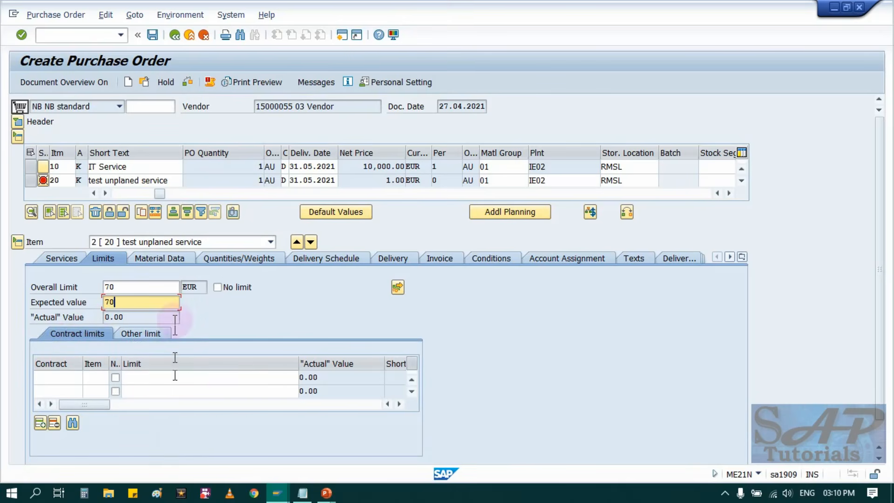
pyautogui.click(216, 287)
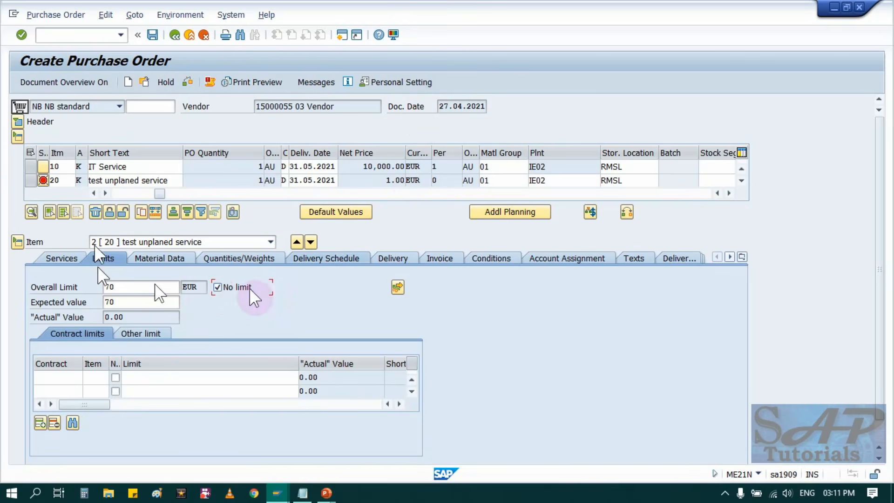
pyautogui.click(218, 287)
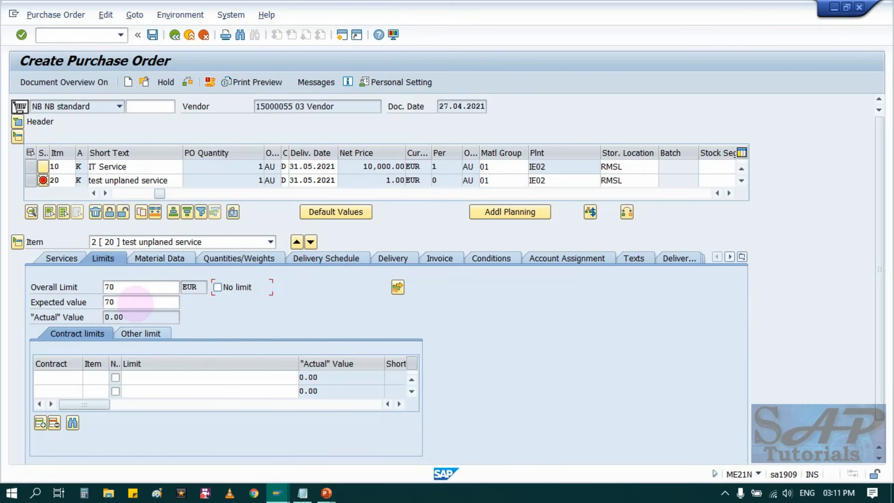
# Confirm the second item's limits and complete the account assignment of the limit.
pyautogui.press('Return')
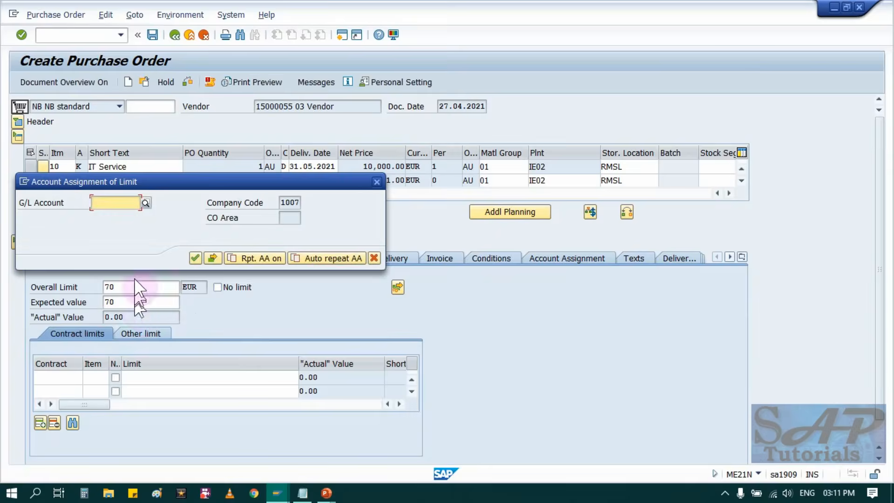
pyautogui.click(128, 215)
pyautogui.press('Return')
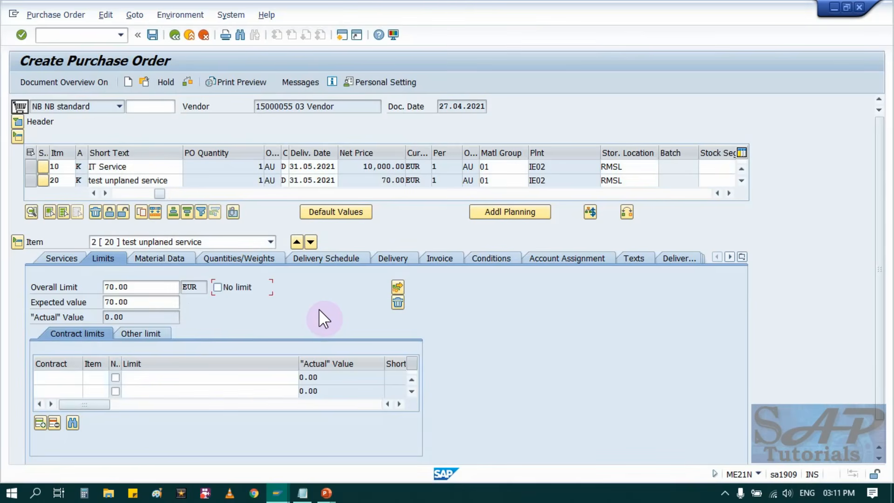
# Check the two-item purchase order for messages and save it.
pyautogui.click(189, 80)
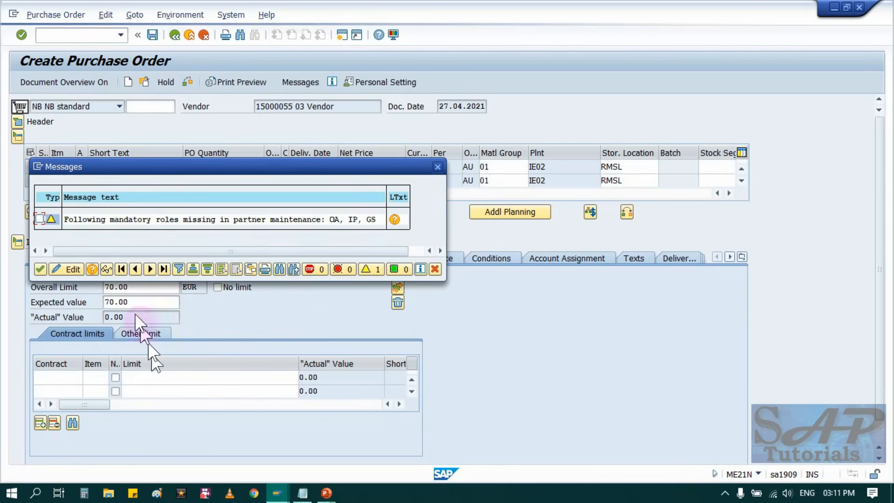
pyautogui.click(37, 269)
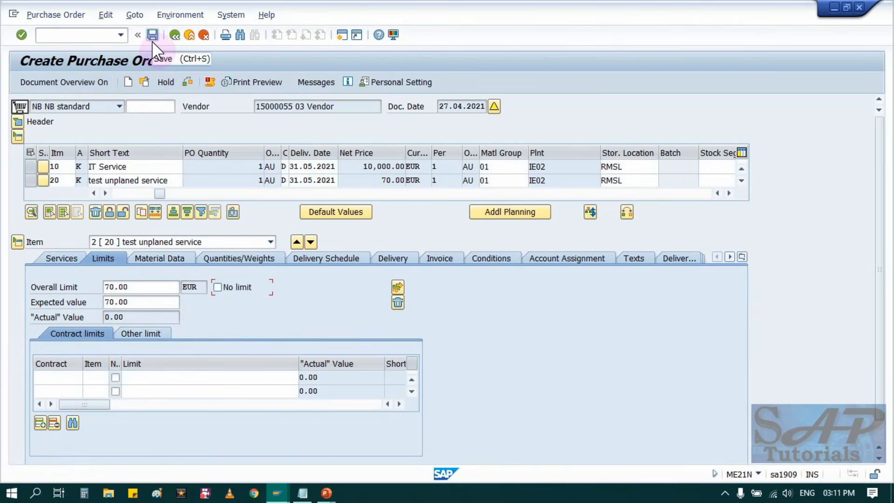
pyautogui.click(152, 41)
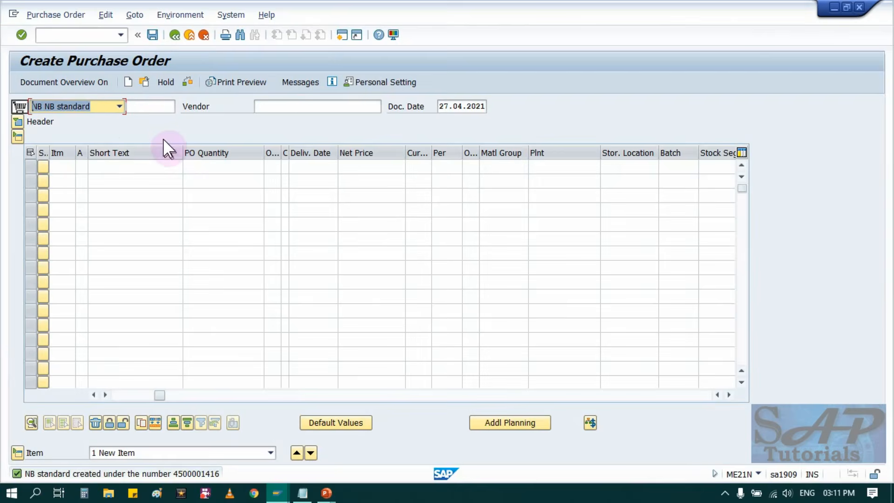
# Record the saved purchase order's number in the Notepad data file on a "PO-" line below the PR number.
pyautogui.click(146, 81)
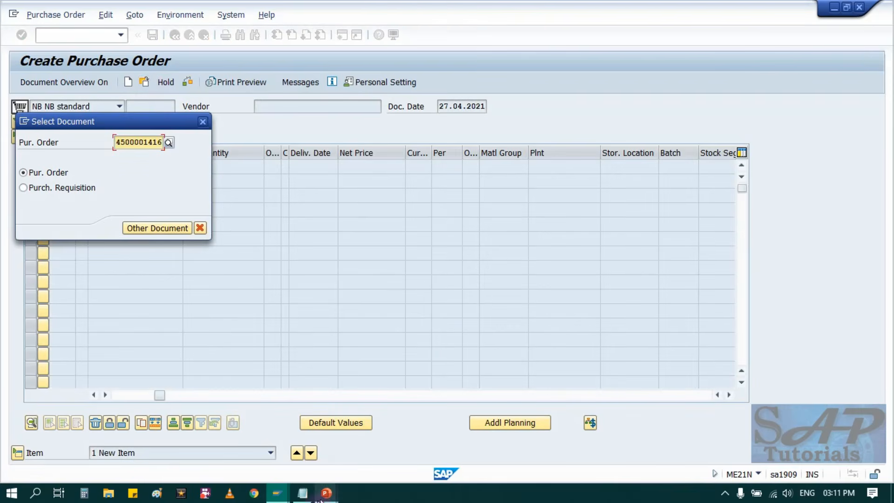
pyautogui.click(303, 494)
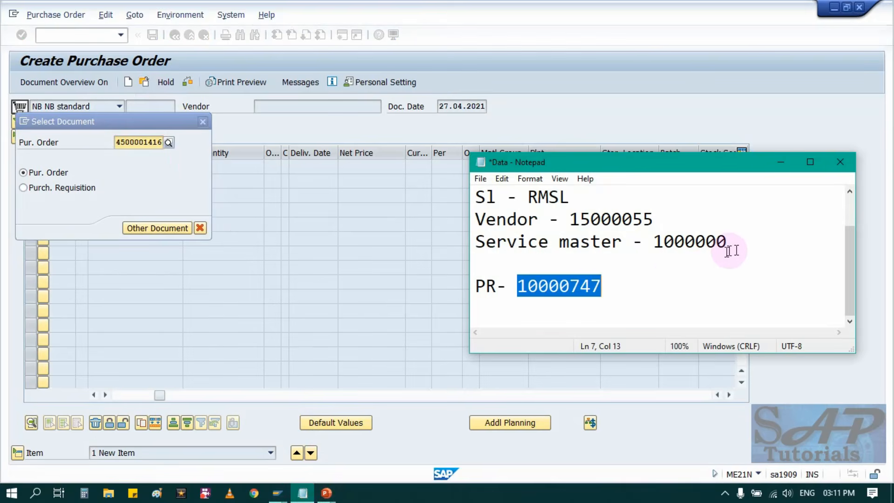
pyautogui.click(671, 273)
pyautogui.press('Down')
pyautogui.press('Down')
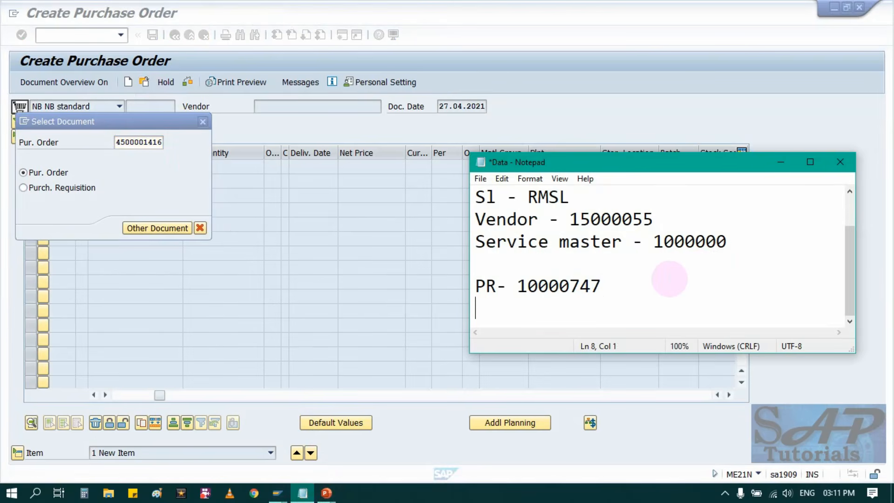
pyautogui.write('PO-')
pyautogui.hotkey('ctrl', 'v')
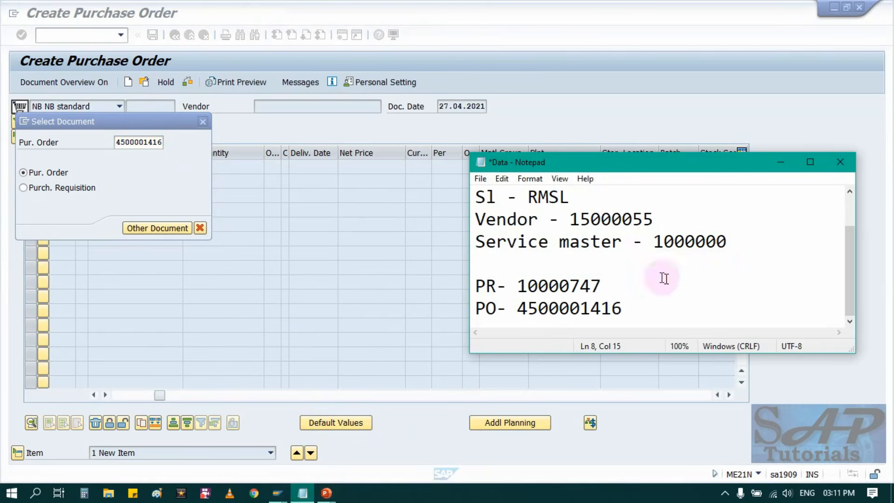
# Switch to the PowerPoint slide show, reveal the stage following Purchase order in the service process flow, and return to SAP.
pyautogui.hotkey('alt', 'Tab')
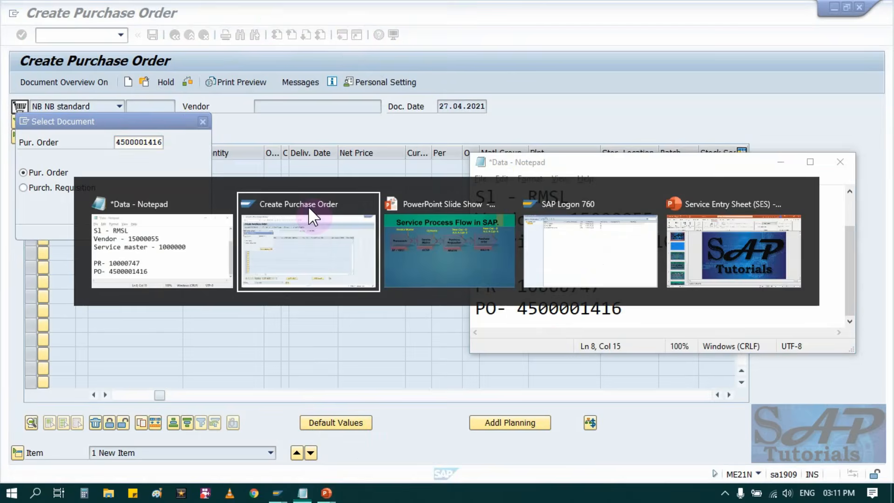
pyautogui.click(394, 246)
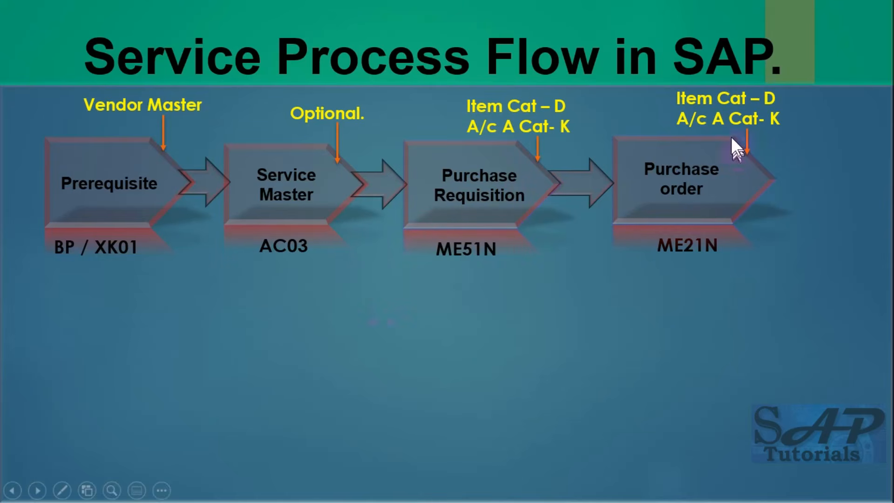
pyautogui.click(727, 199)
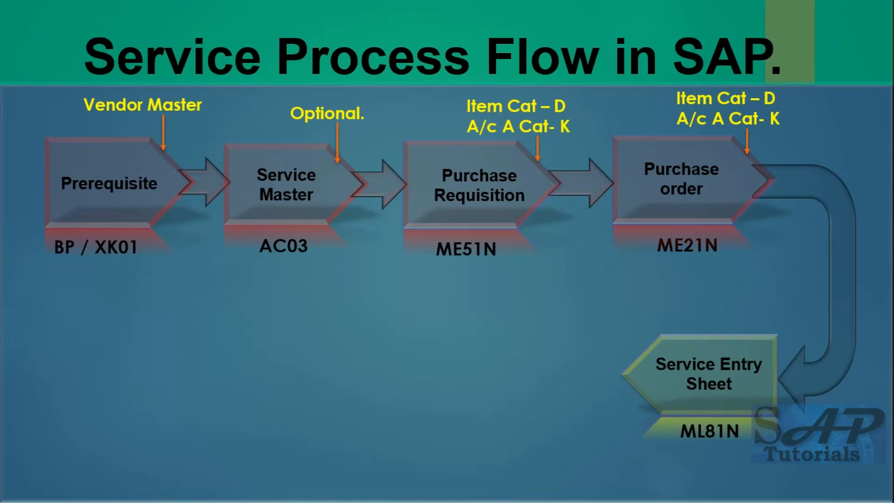
pyautogui.hotkey('alt', 'Tab')
pyautogui.press('Tab')
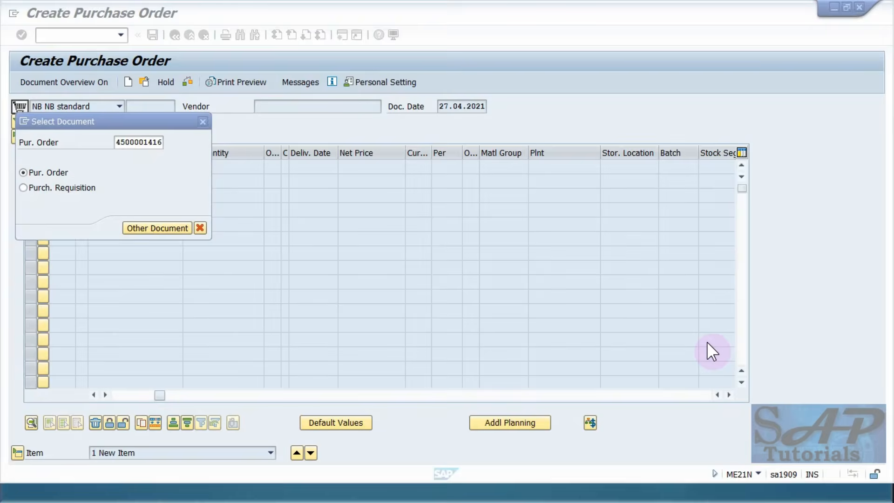
# Leave purchase order creation and start transaction ML81N for service entry sheets.
pyautogui.press('Return')
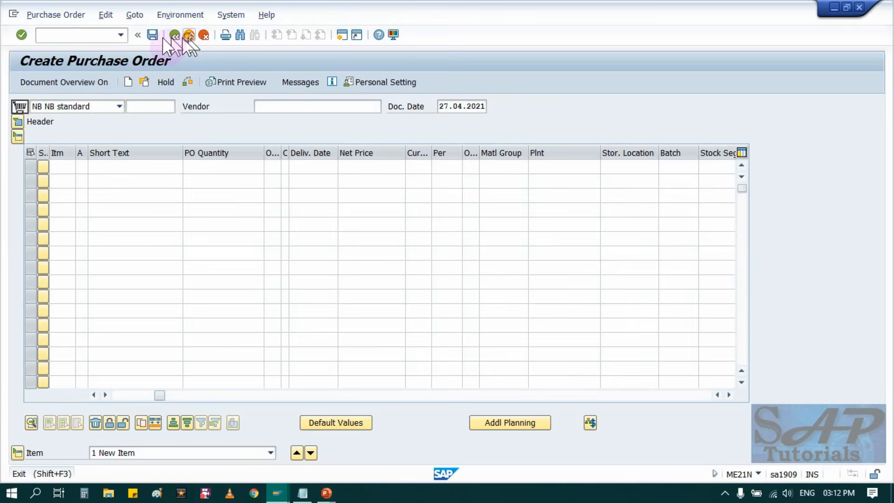
pyautogui.click(189, 35)
pyautogui.write('ML81N')
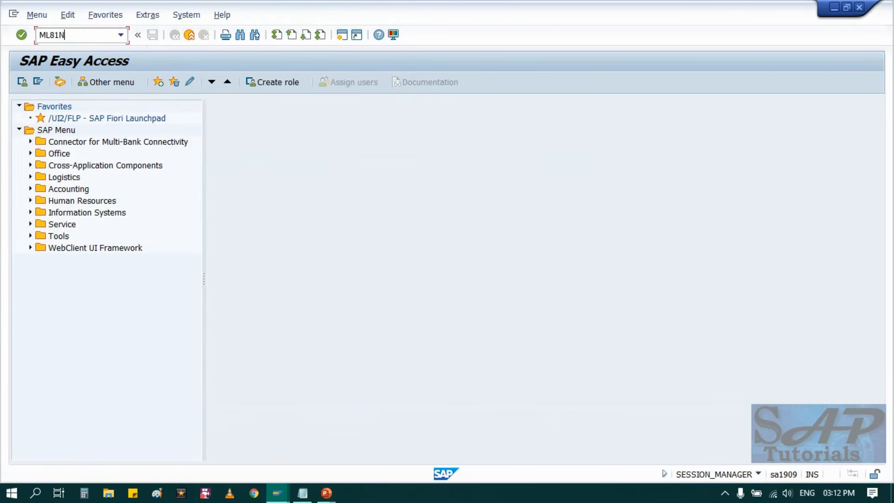
pyautogui.press('Return')
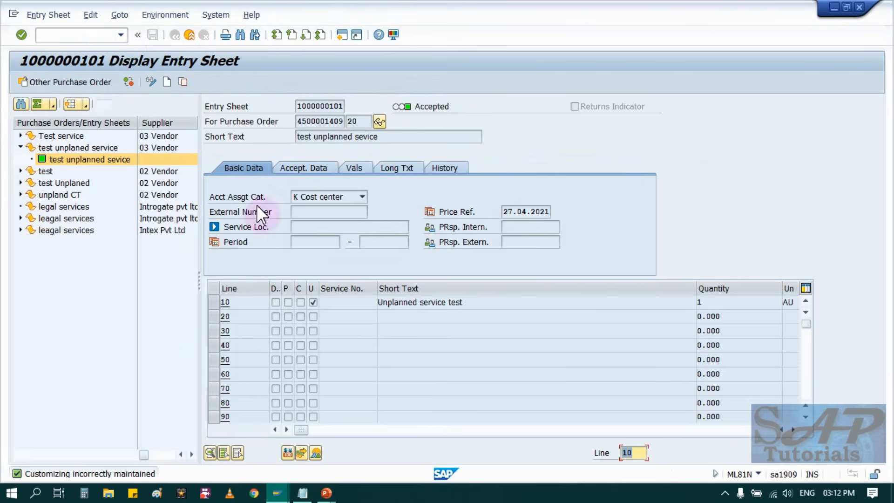
# Select item 10 of the newly saved purchase order for service entry.
pyautogui.click(20, 147)
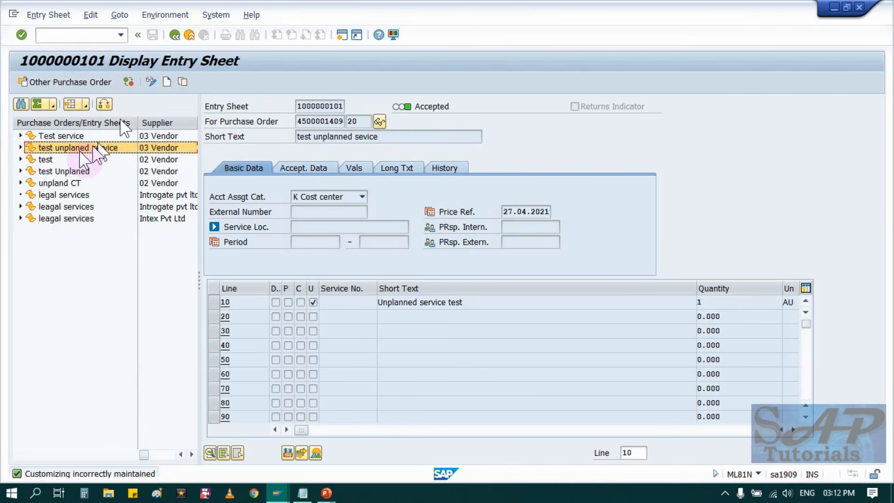
pyautogui.click(128, 82)
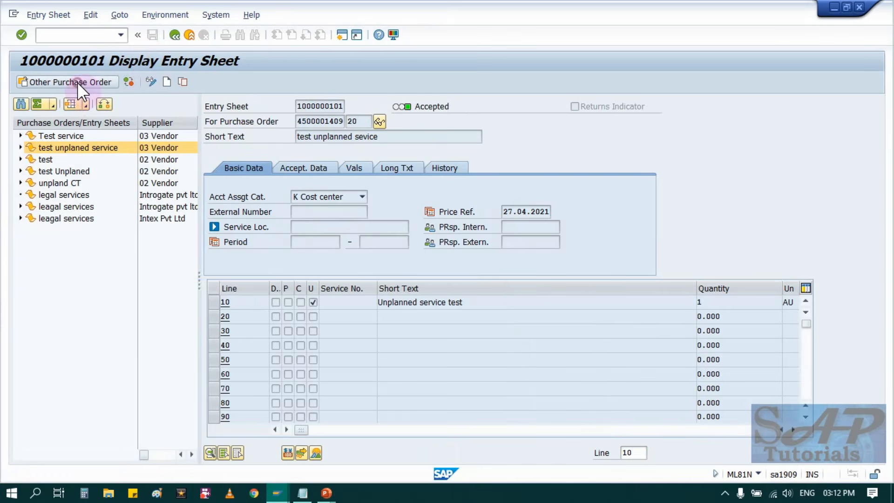
pyautogui.click(77, 82)
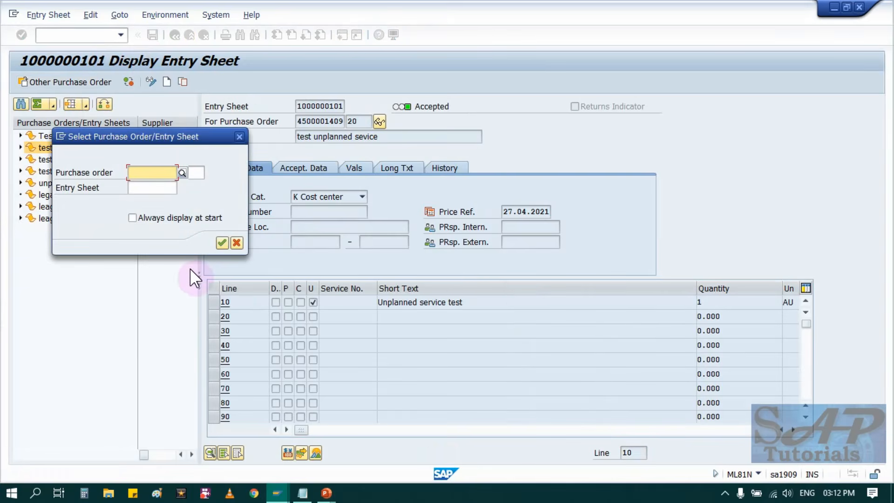
pyautogui.hotkey('ctrl', 'v')
pyautogui.press('Tab')
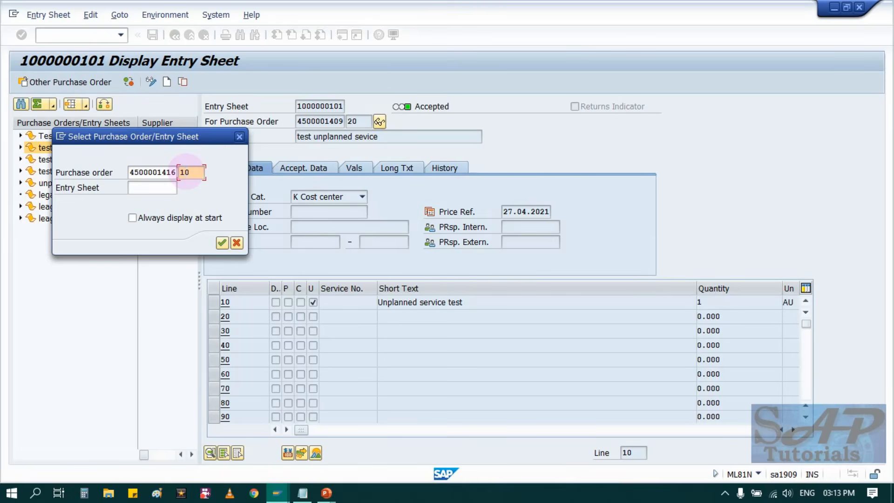
pyautogui.press('Return')
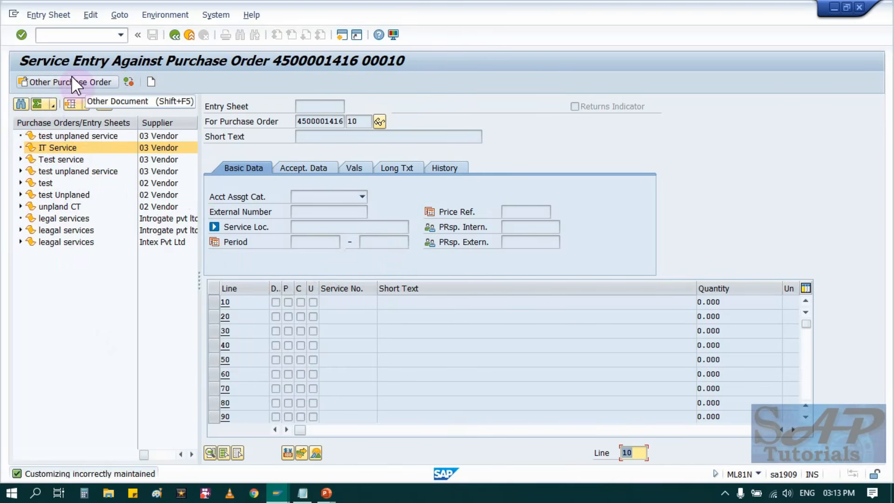
# Create an entry sheet for the order item and adopt the IT Service line from the purchase order.
pyautogui.click(148, 81)
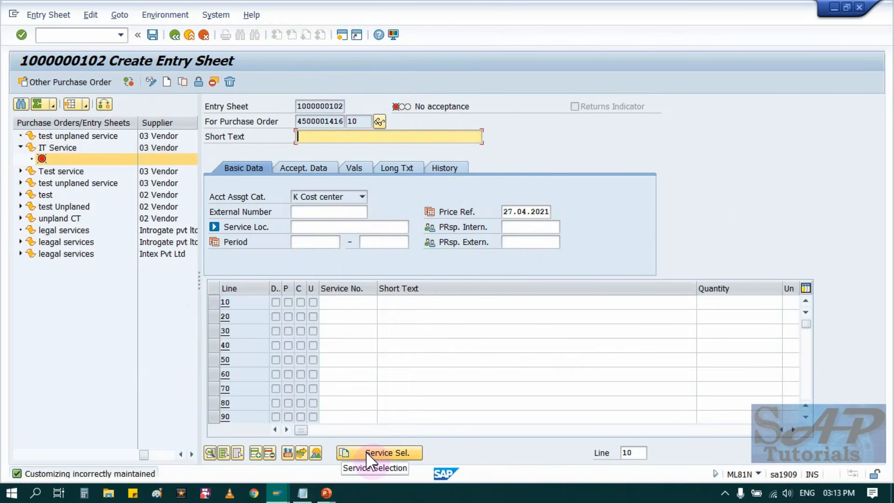
pyautogui.click(378, 448)
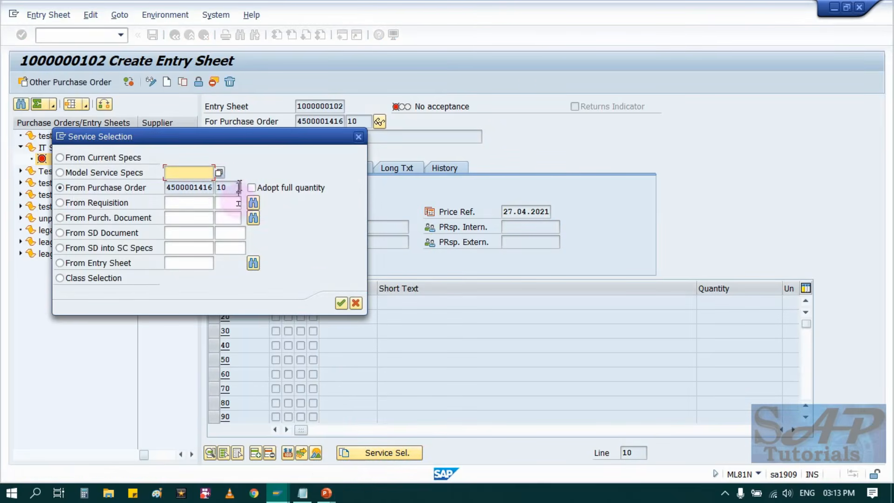
pyautogui.click(342, 301)
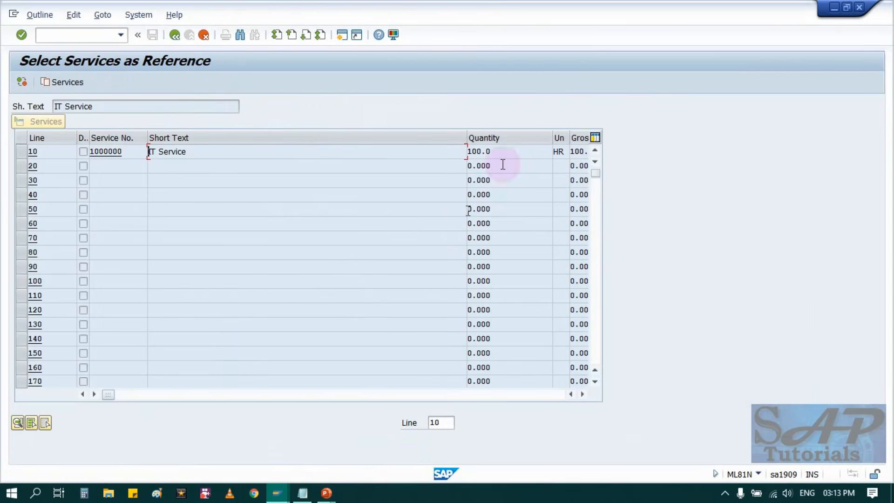
pyautogui.click(19, 149)
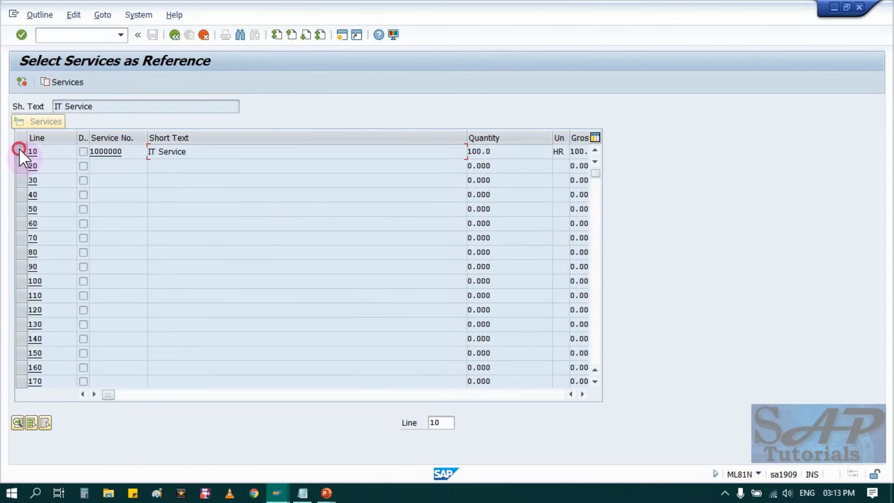
pyautogui.click(59, 80)
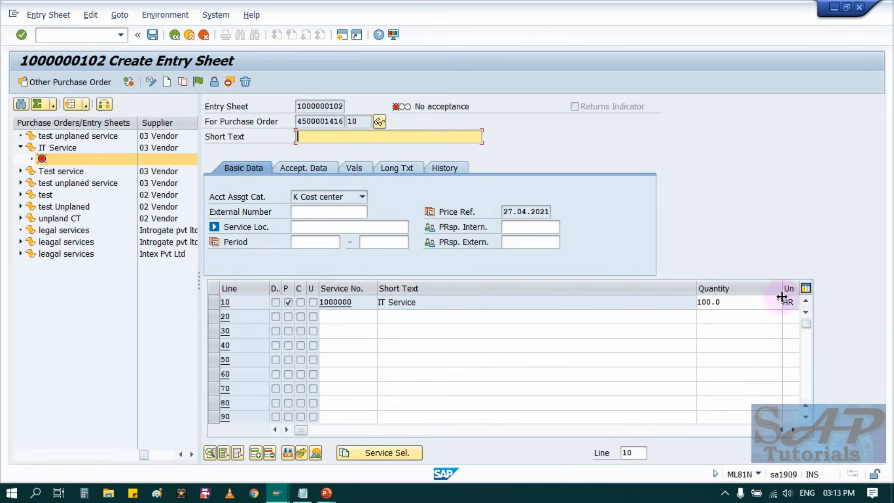
# Narrow the service line's short text column and review the entry sheet's acceptance data, values, long text and history.
pyautogui.moveTo(695, 288); pyautogui.dragTo(454, 297)
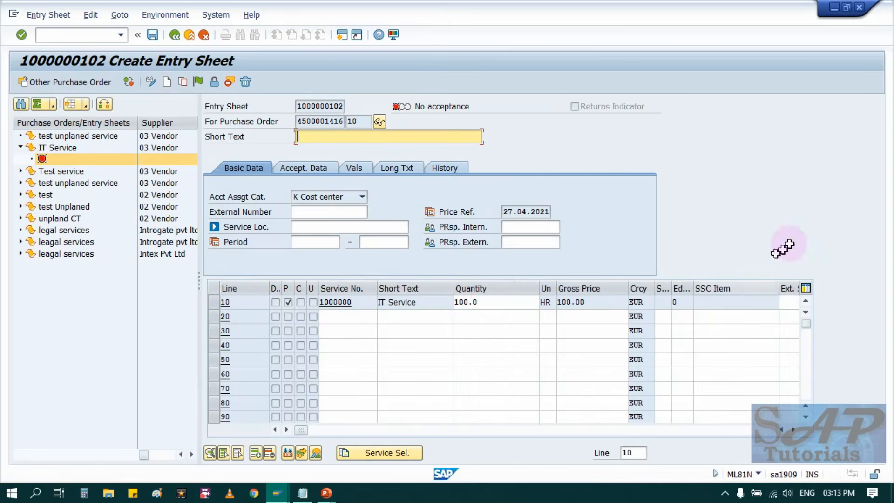
pyautogui.click(298, 136)
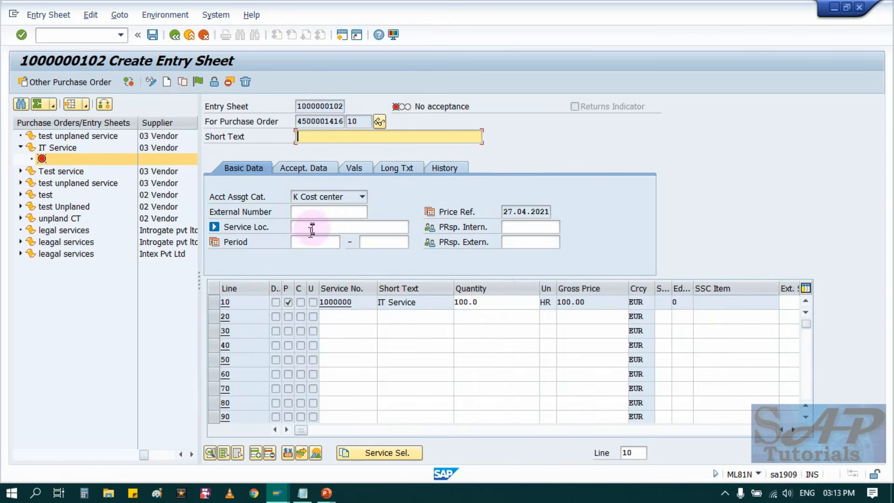
pyautogui.click(307, 168)
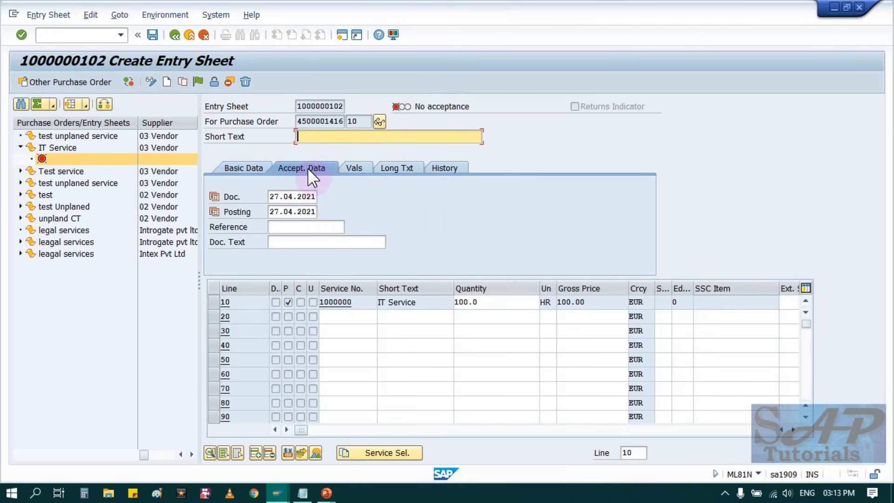
pyautogui.click(359, 167)
pyautogui.click(399, 169)
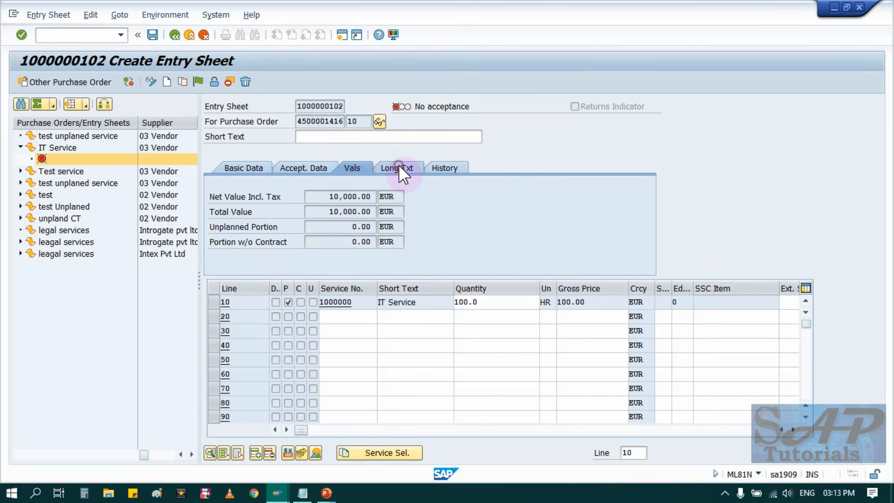
pyautogui.click(454, 168)
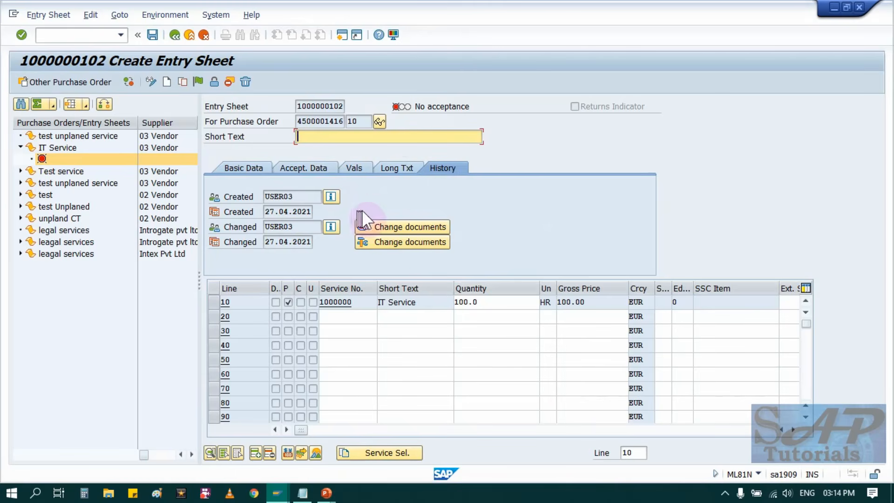
# Exit the entry sheet without saving the entered services and restart transaction ML81N.
pyautogui.click(175, 32)
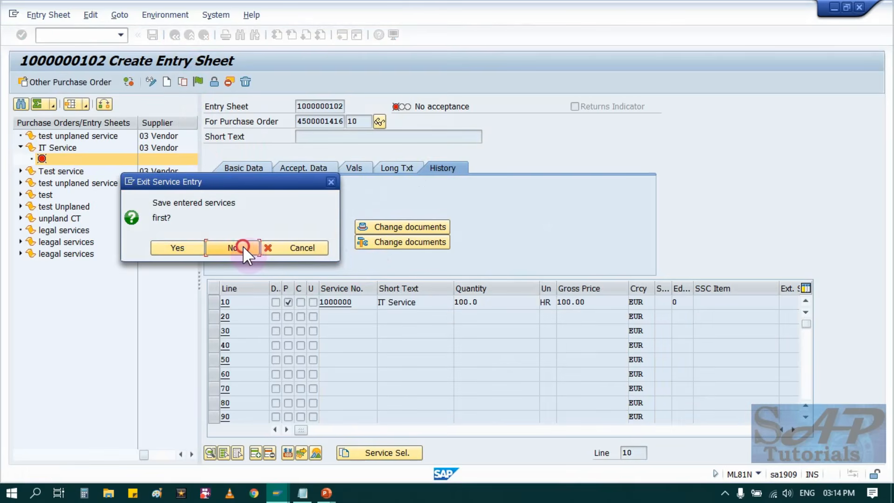
pyautogui.click(236, 249)
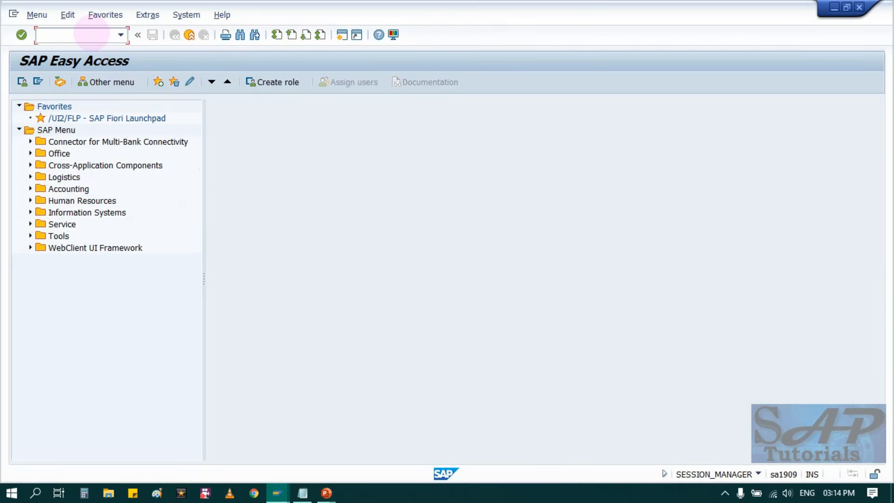
pyautogui.click(90, 33)
pyautogui.write('ML')
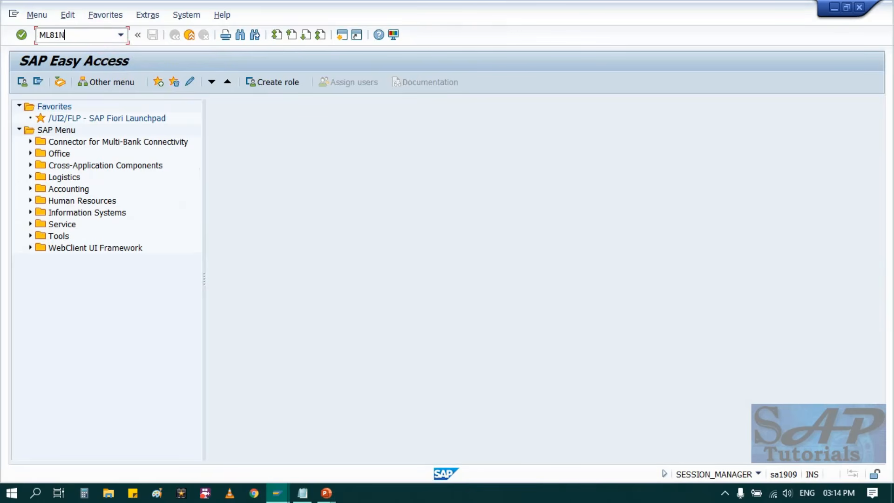
pyautogui.write('81N')
pyautogui.press('Return')
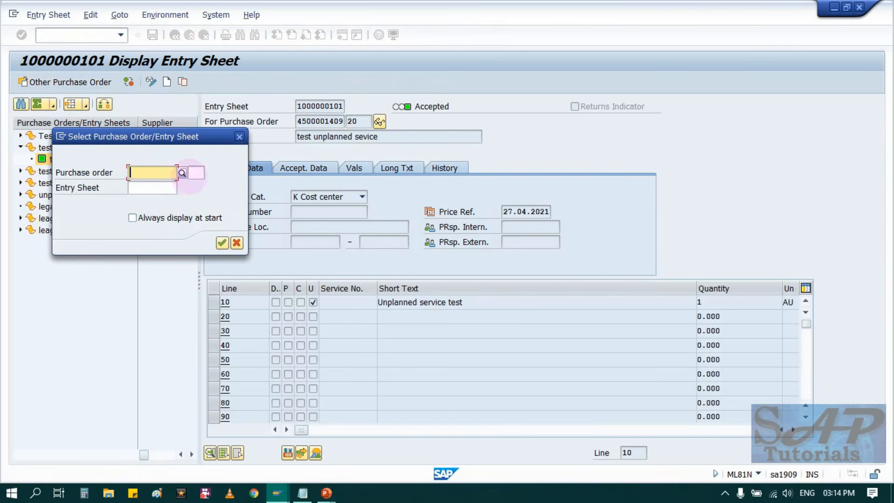
# Select item 10 of the IT Service purchase order as the document for service entry.
pyautogui.click(147, 173)
pyautogui.click(148, 187)
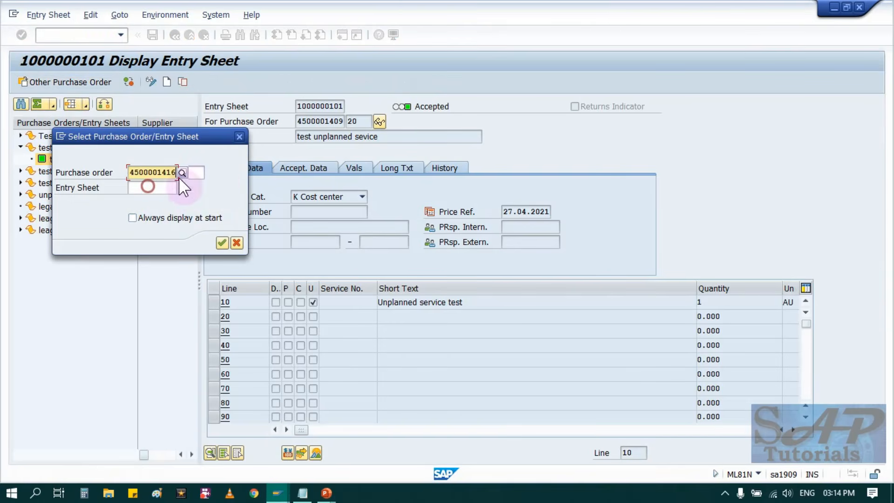
pyautogui.click(203, 173)
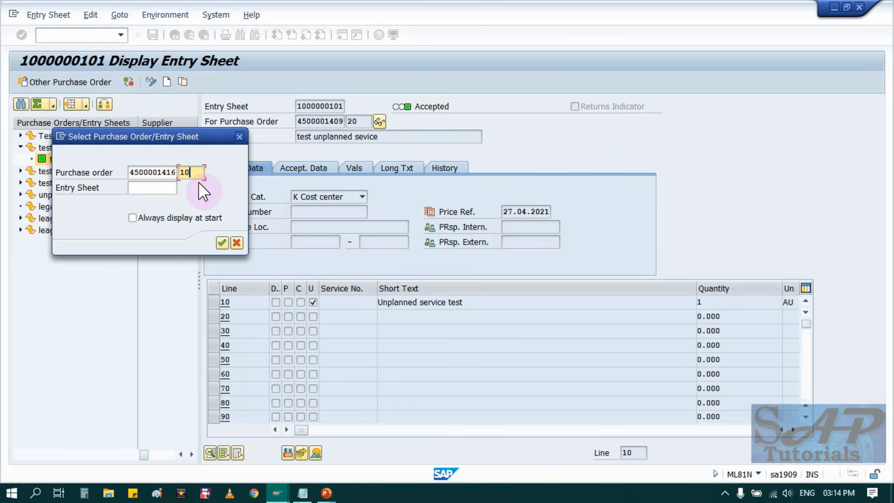
pyautogui.press('Return')
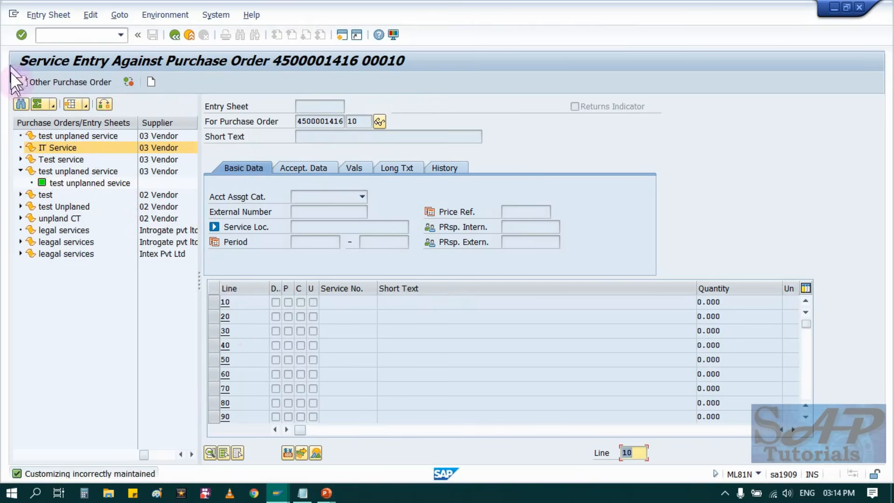
# Create an entry sheet with planned services for the order item and narrow the short text column of its service lines.
pyautogui.click(41, 15)
pyautogui.moveTo(51, 65)
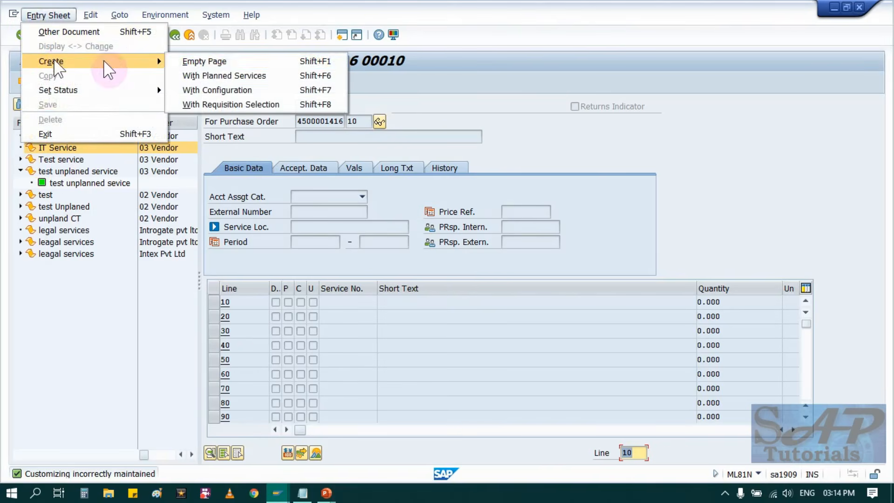
pyautogui.click(215, 76)
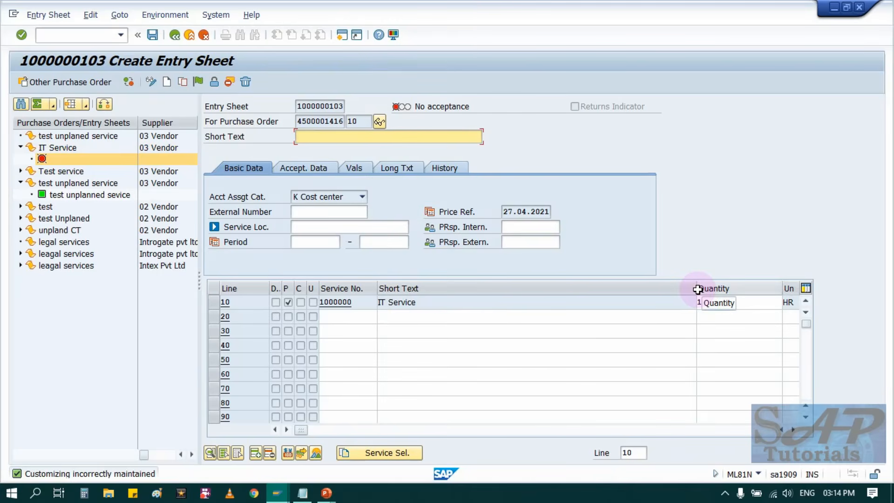
pyautogui.moveTo(698, 289); pyautogui.dragTo(441, 295)
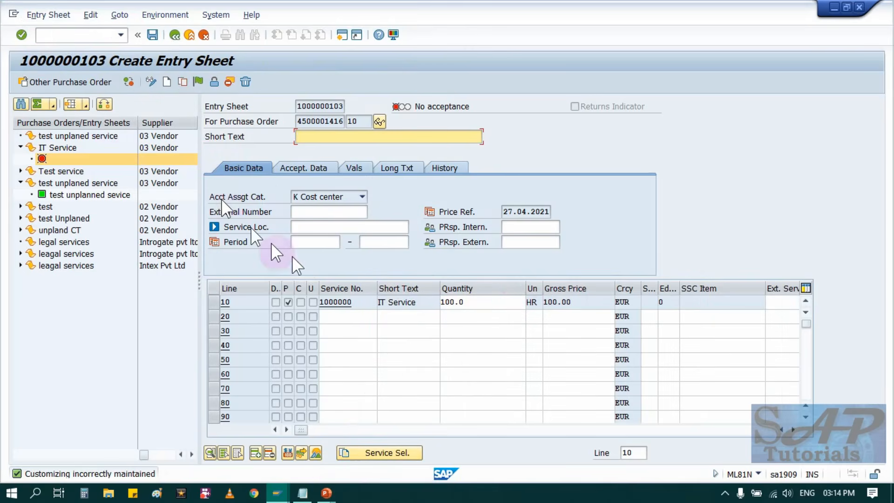
# Set the quantity of the IT Service line to 101 hours.
pyautogui.click(499, 303)
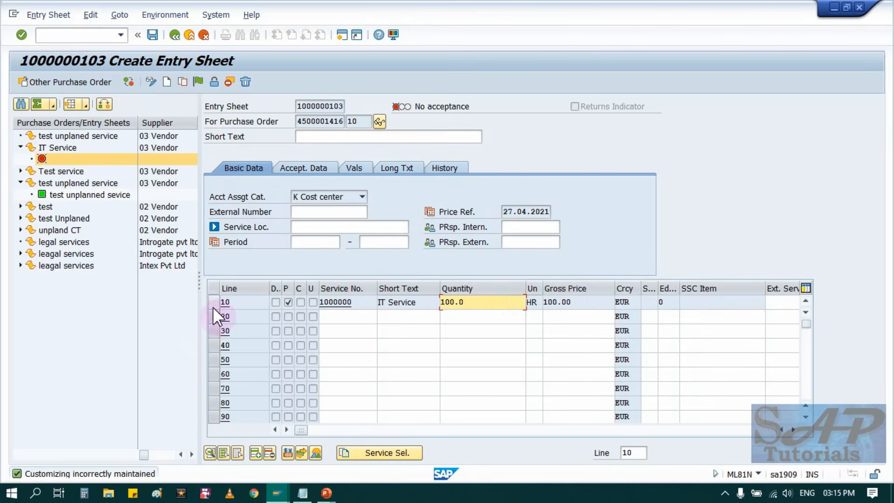
pyautogui.press('BackSpace')
pyautogui.press('BackSpace')
pyautogui.press('BackSpace')
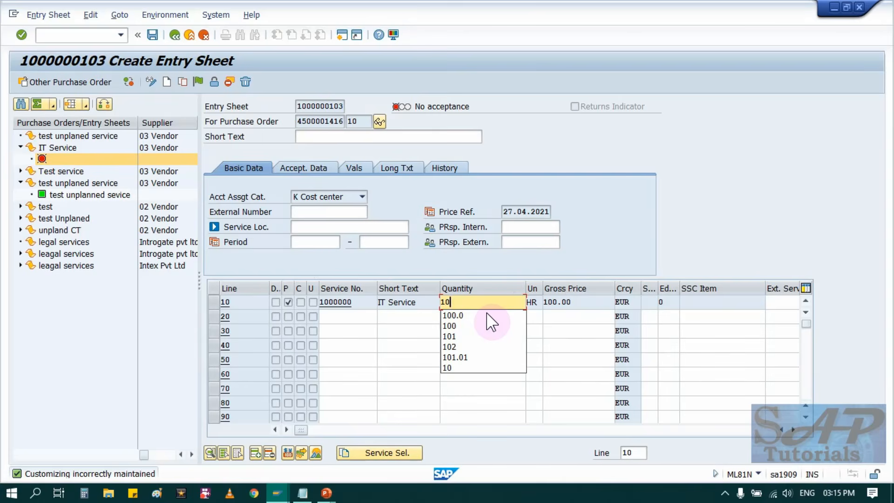
pyautogui.write('1')
pyautogui.press('Return')
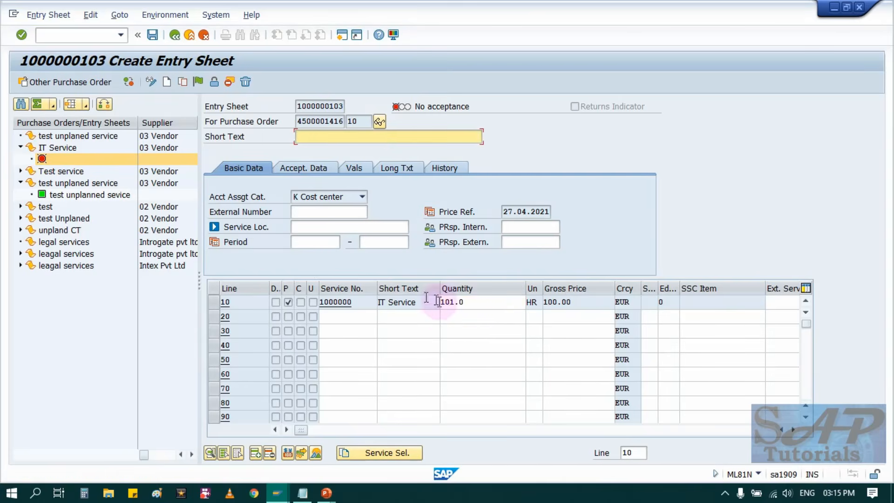
# Enter "test service 1" as the short text of the entry sheet.
pyautogui.write('tes')
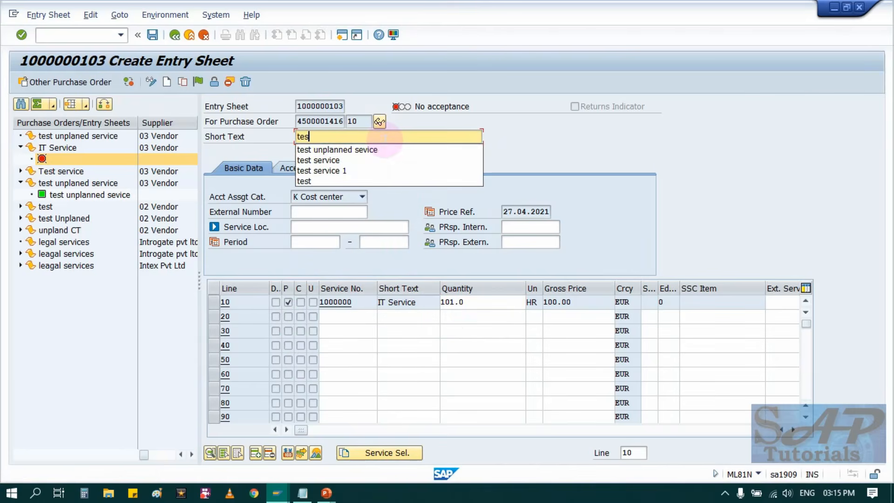
pyautogui.press('Down')
pyautogui.press('Down')
pyautogui.press('Down')
pyautogui.press('Return')
pyautogui.press('Return')
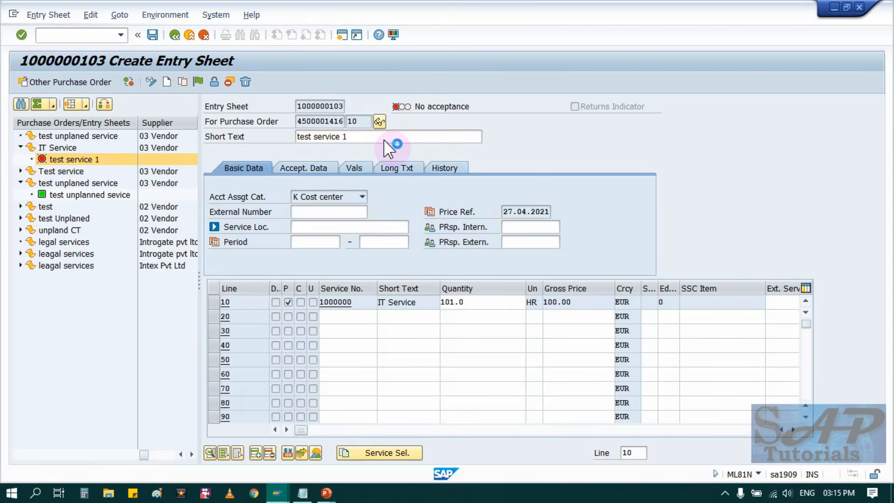
# Try a quantity of 101.01 hours for the IT Service line, and put it back to 101.0.
pyautogui.click(481, 304)
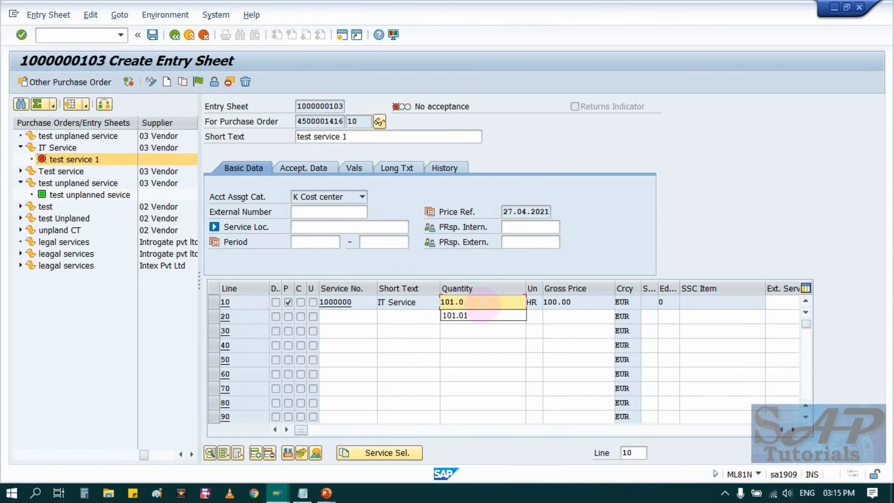
pyautogui.write('1')
pyautogui.press('Return')
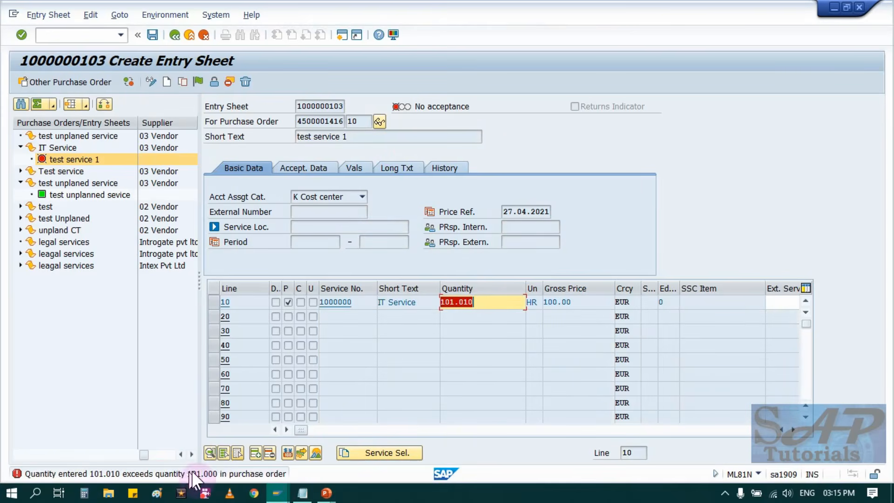
pyautogui.click(497, 305)
pyautogui.press('BackSpace')
pyautogui.press('BackSpace')
pyautogui.press('BackSpace')
pyautogui.press('BackSpace')
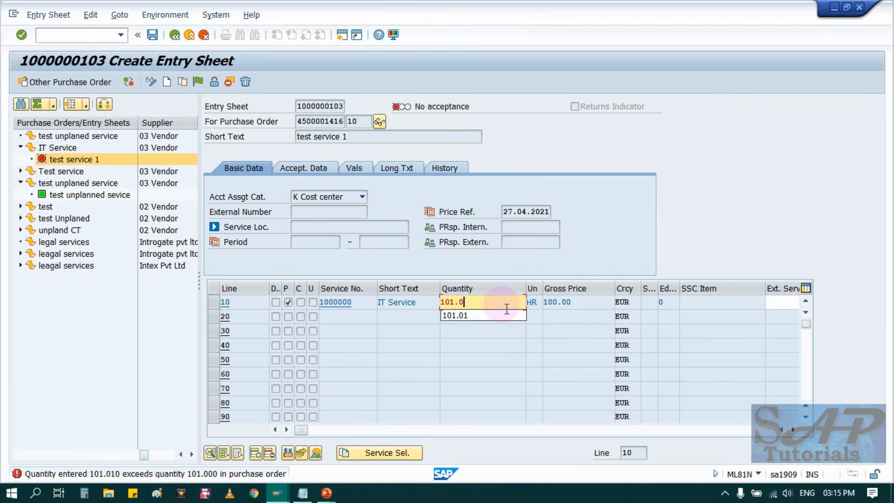
pyautogui.press('Return')
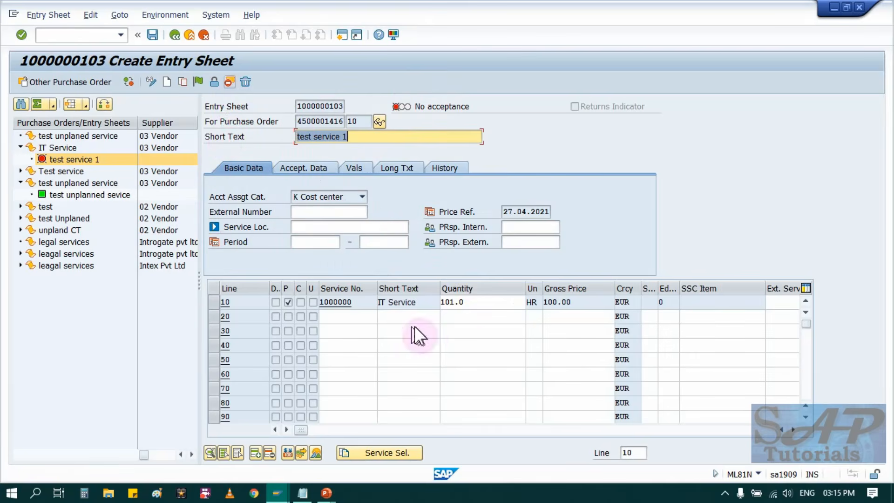
# Set the IT Service line's quantity to 95 hours.
pyautogui.click(480, 302)
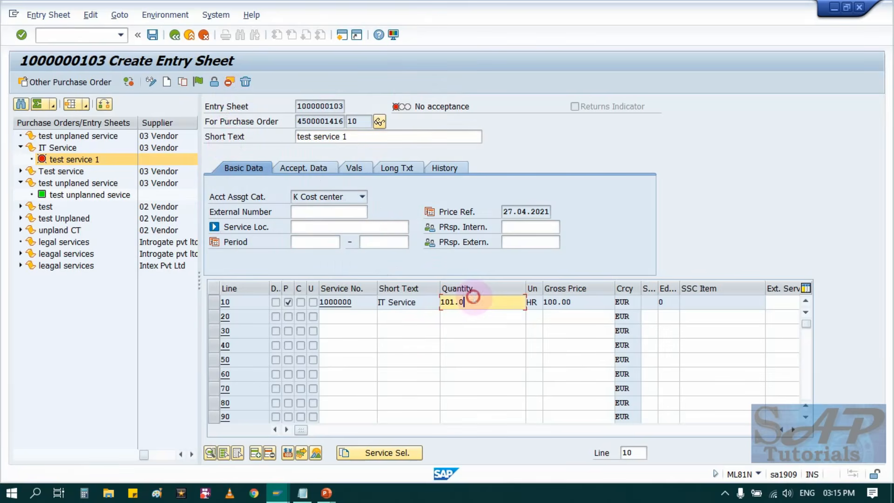
pyautogui.press('BackSpace')
pyautogui.press('BackSpace')
pyautogui.press('BackSpace')
pyautogui.press('BackSpace')
pyautogui.press('BackSpace')
pyautogui.write('95')
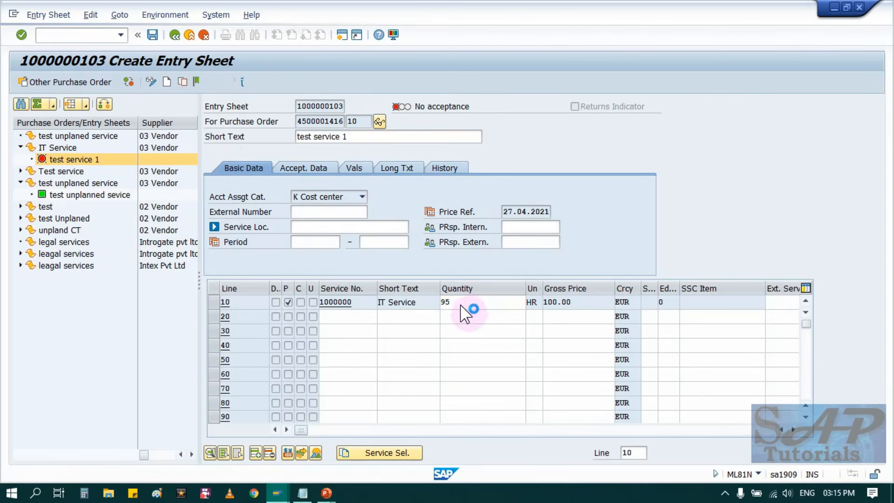
pyautogui.press('Return')
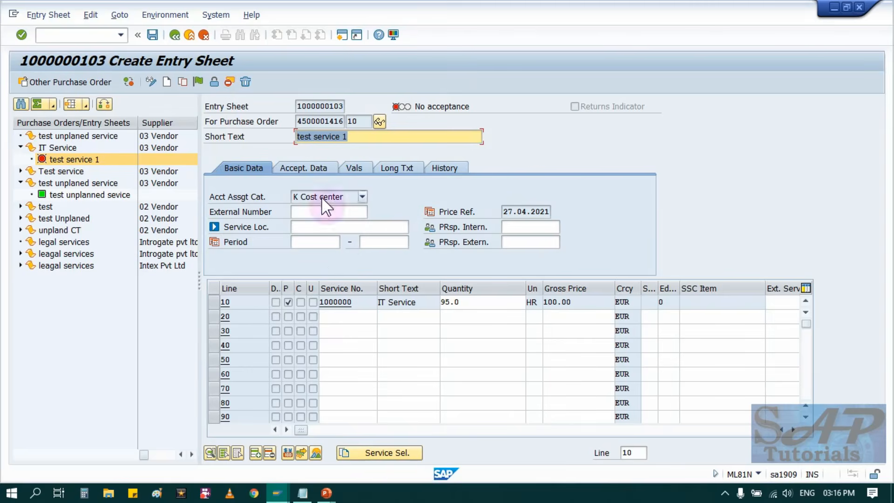
# Accept the service entry sheet, save it without an output message, and check the IT Service line's quantity.
pyautogui.click(198, 82)
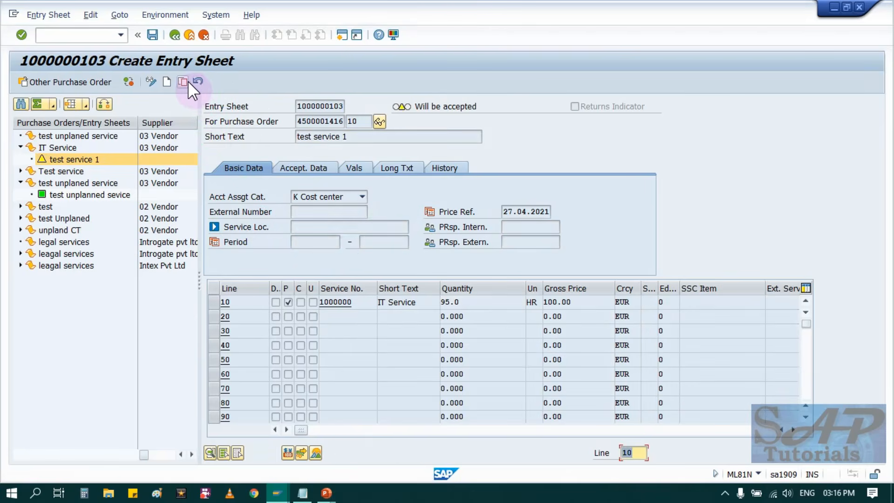
pyautogui.click(148, 38)
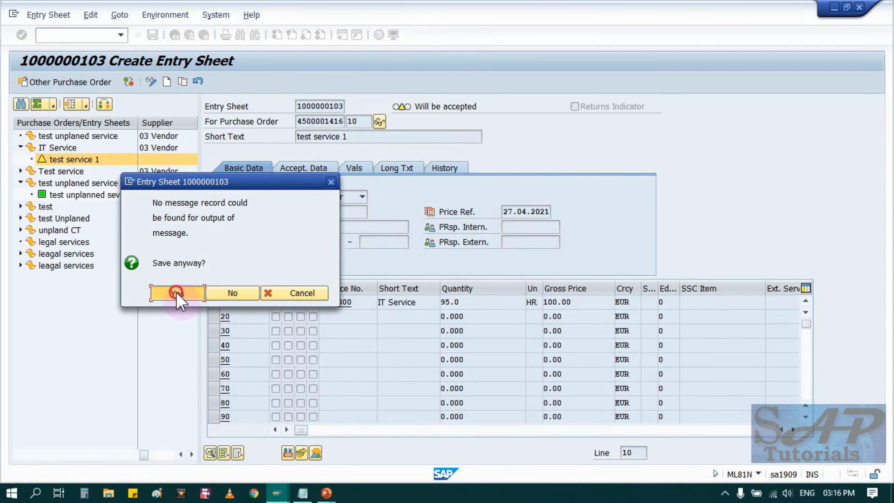
pyautogui.click(176, 291)
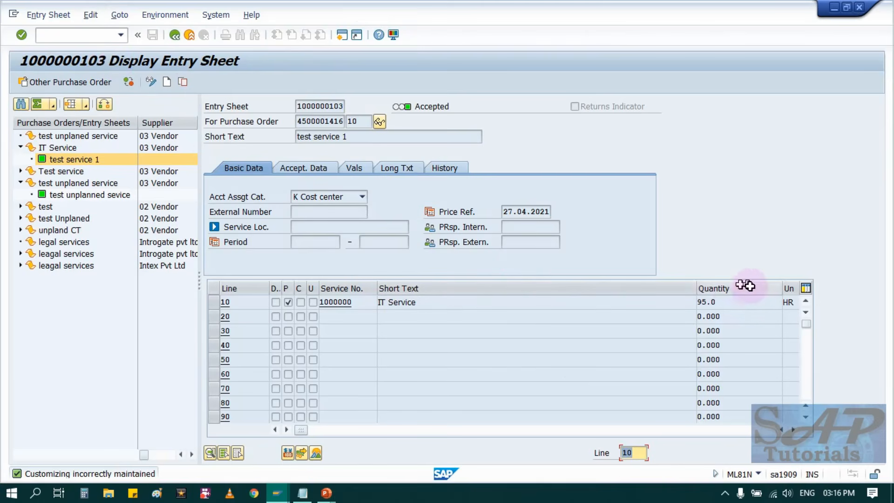
pyautogui.click(726, 302)
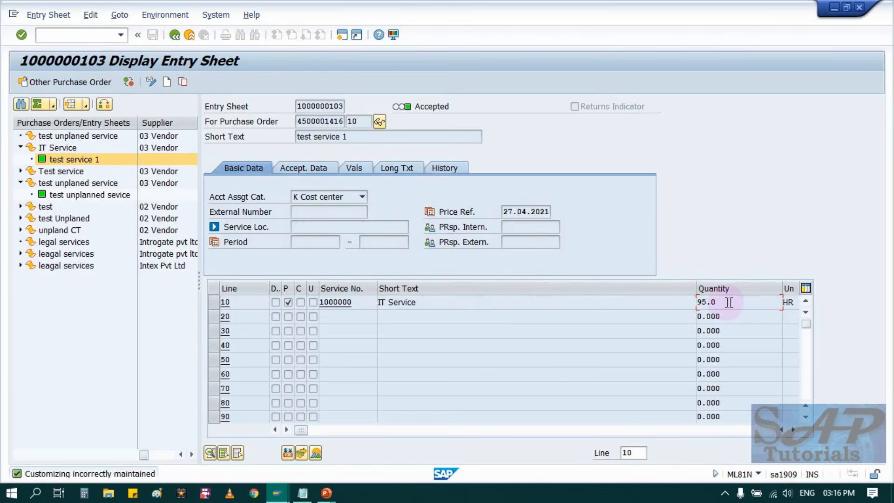
pyautogui.moveTo(737, 302); pyautogui.dragTo(689, 304)
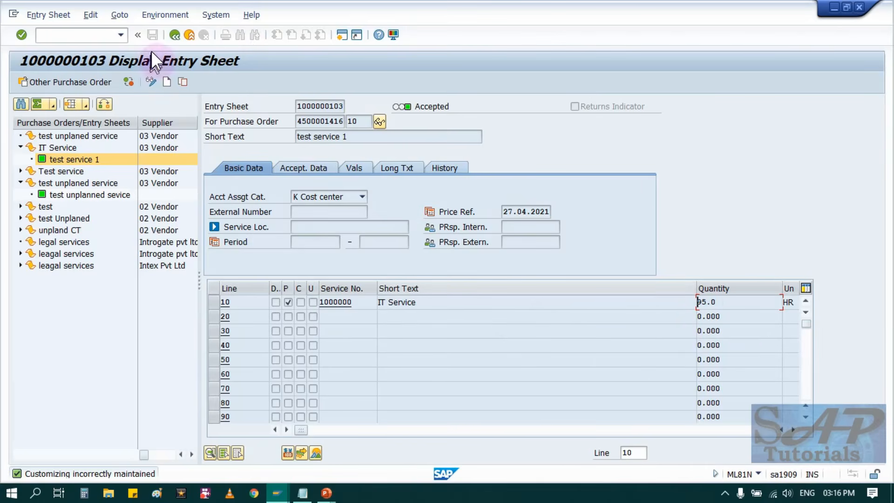
# Leave the saved entry sheet and start transaction ML81N again.
pyautogui.click(174, 36)
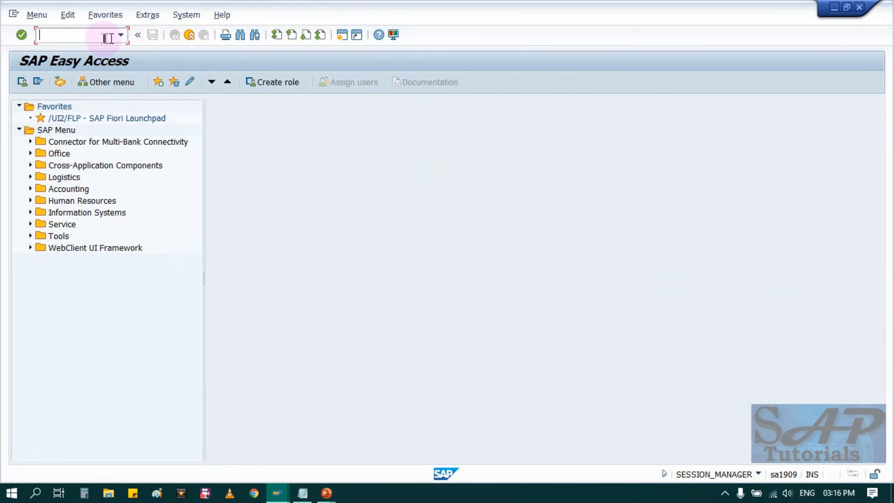
pyautogui.click(104, 38)
pyautogui.write('ML81N')
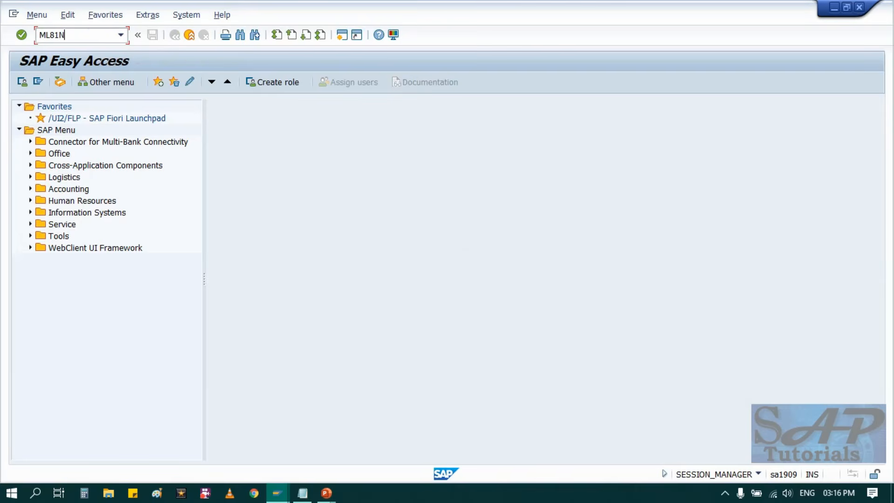
pyautogui.press('Return')
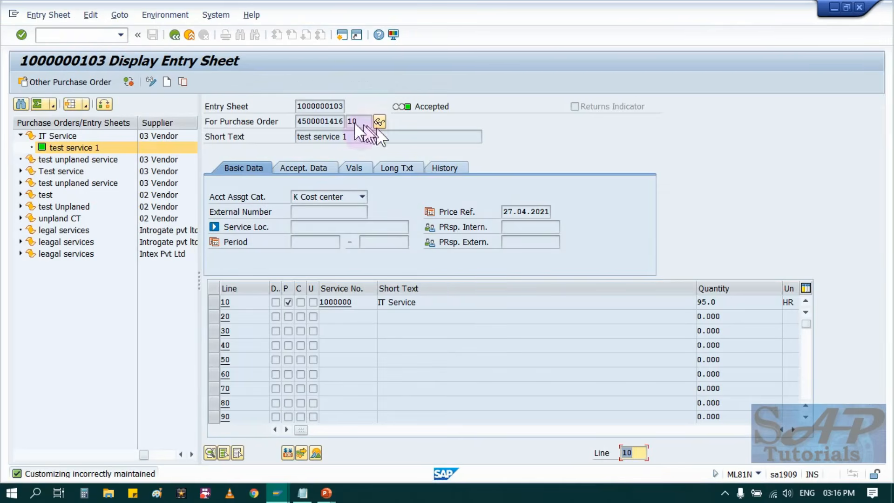
# Call up the accepted "test service 1" entry sheet by its entry sheet number.
pyautogui.click(299, 106)
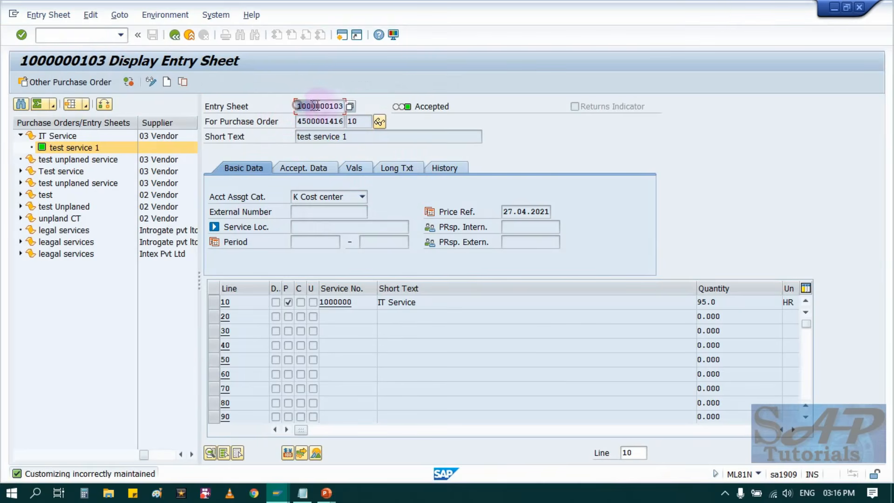
pyautogui.click(75, 78)
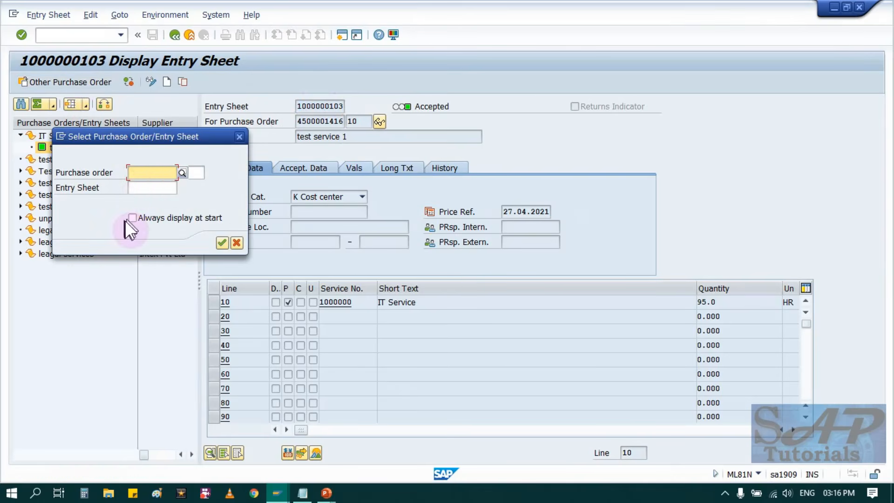
pyautogui.click(138, 188)
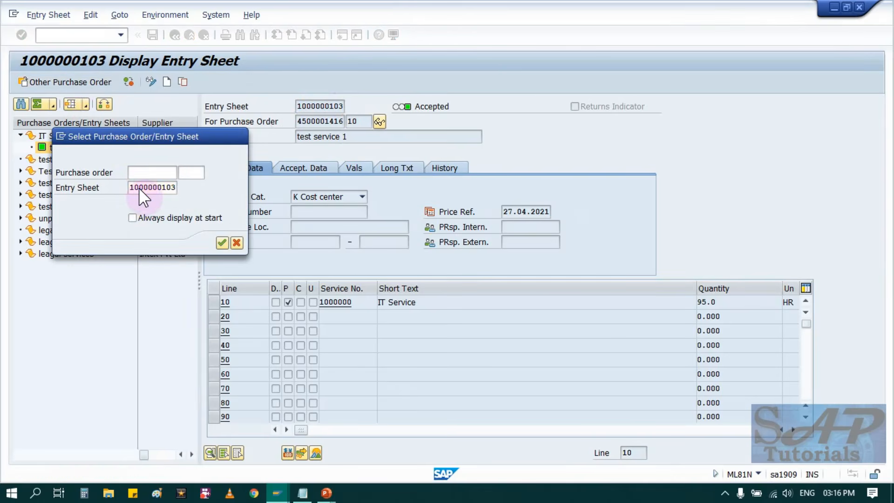
pyautogui.click(223, 241)
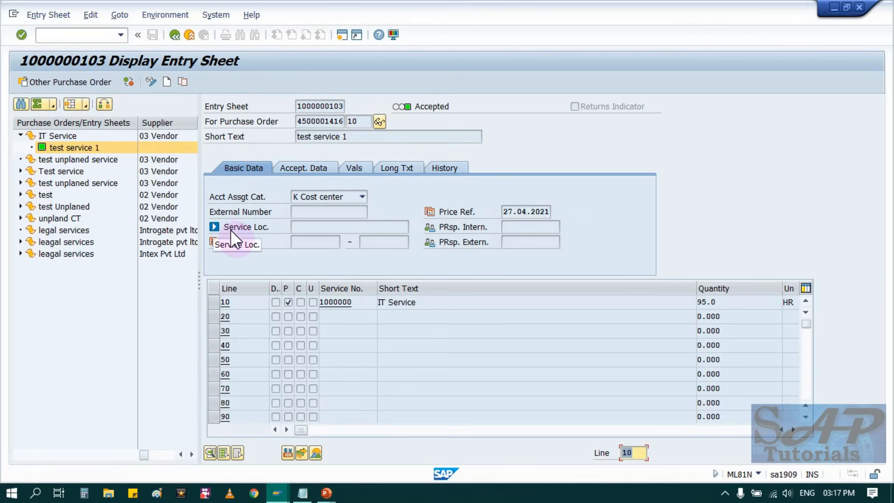
# Revoke the acceptance of the "test service 1" entry sheet and save it with document and posting date 27.04.2021.
pyautogui.click(152, 80)
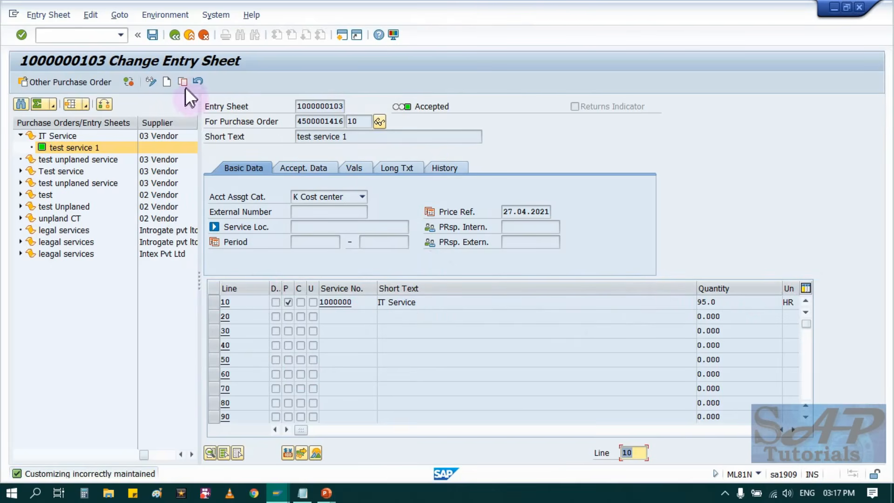
pyautogui.click(201, 81)
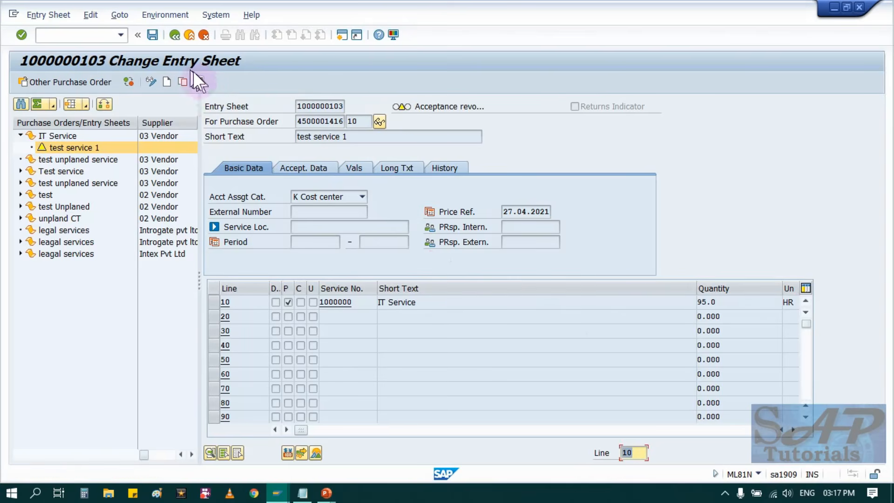
pyautogui.click(153, 35)
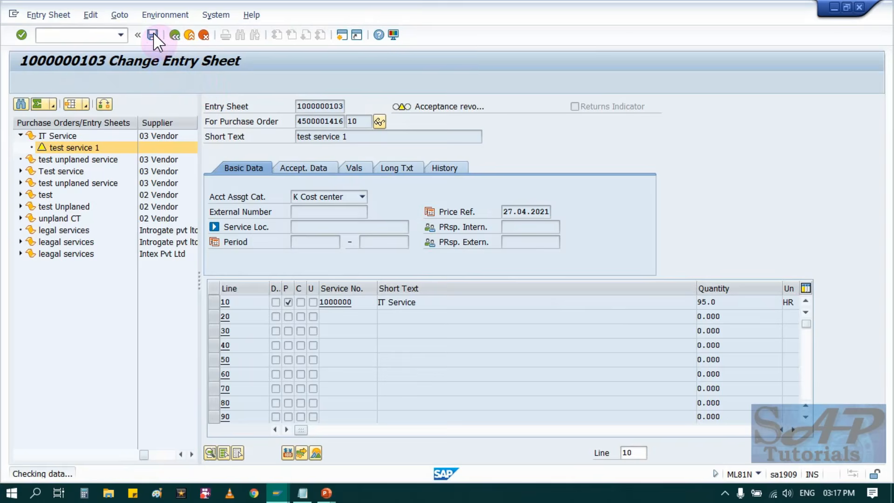
pyautogui.click(189, 298)
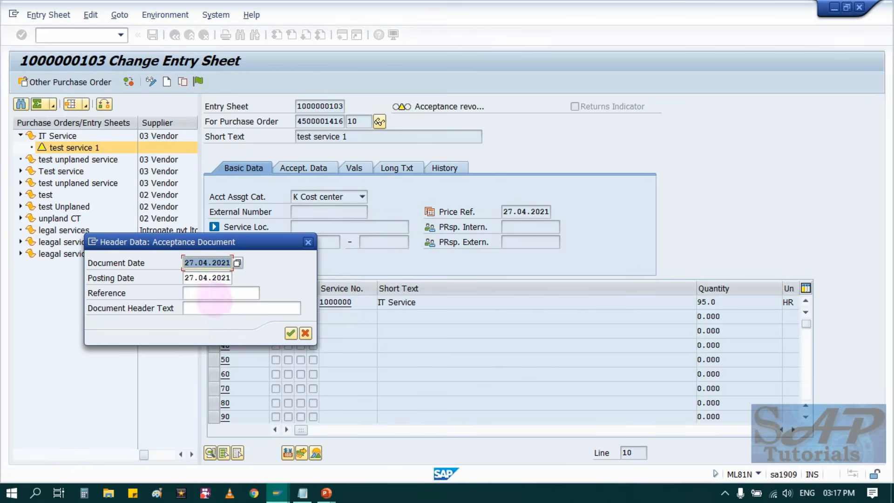
pyautogui.click(291, 332)
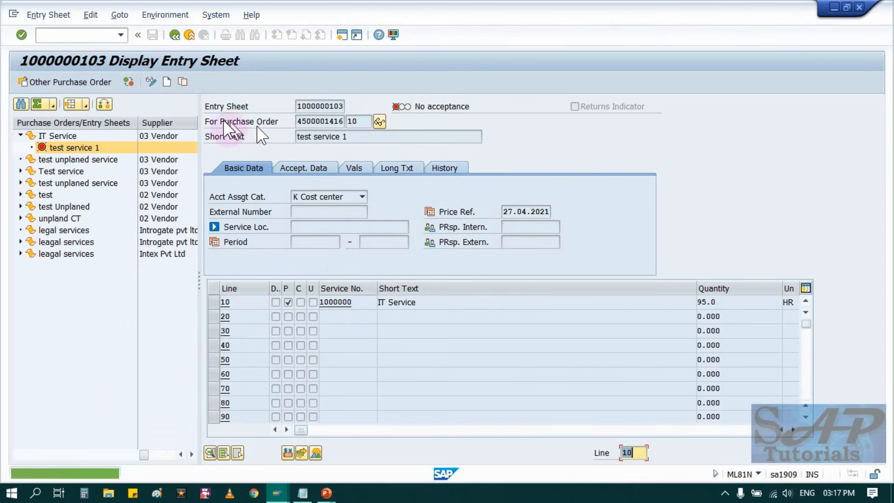
# Switch the entry sheet to change mode and set the IT Service line's quantity to 101 hours.
pyautogui.click(151, 81)
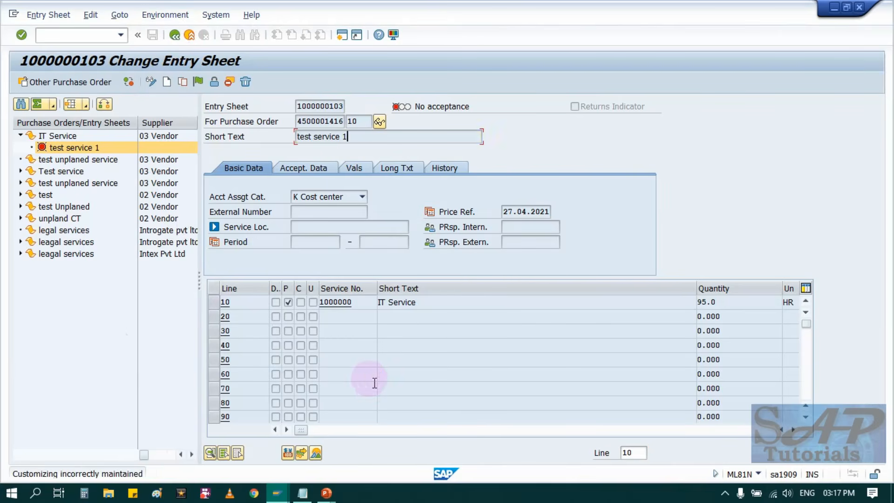
pyautogui.click(720, 301)
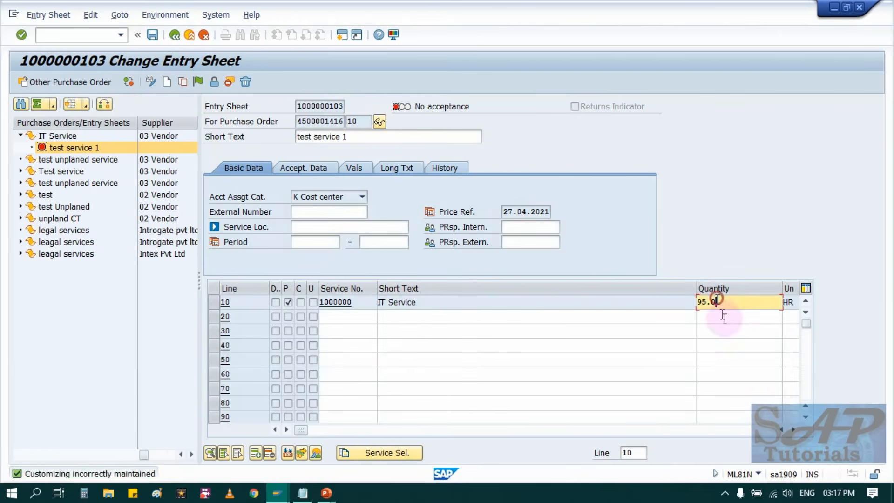
pyautogui.press('BackSpace')
pyautogui.press('BackSpace')
pyautogui.press('BackSpace')
pyautogui.press('BackSpace')
pyautogui.write('101')
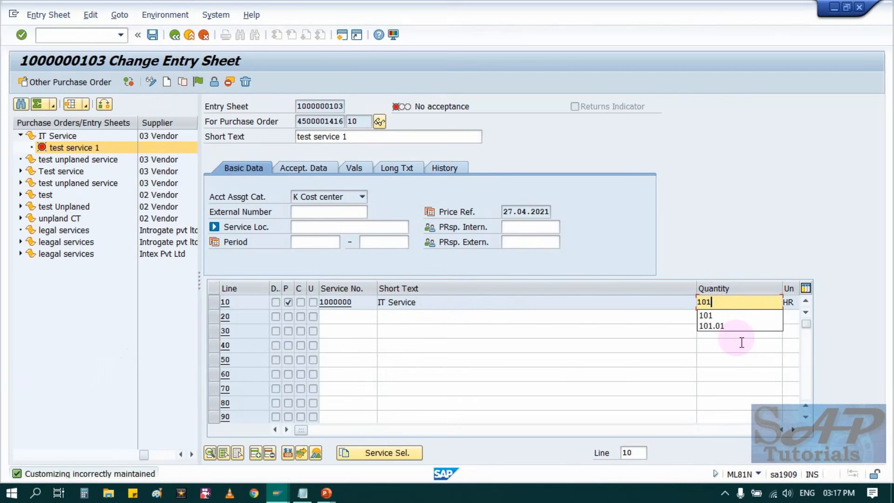
pyautogui.press('Return')
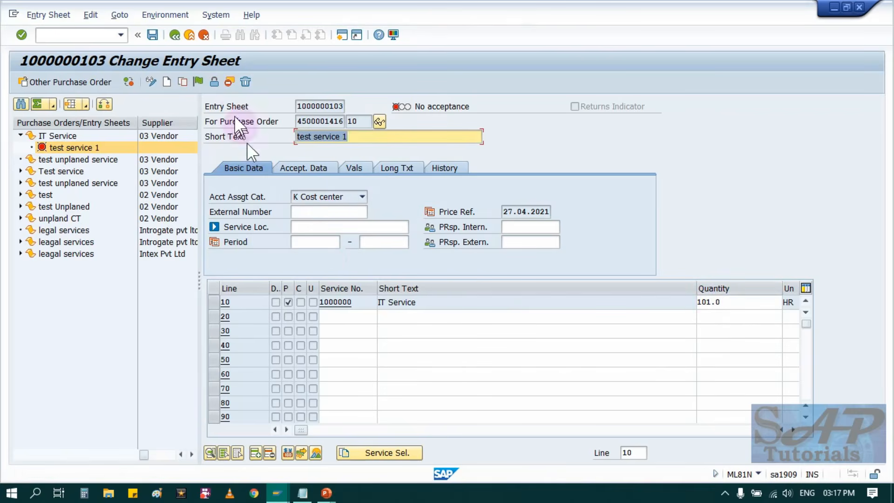
# Accept the changed "test service 1" entry sheet and save it.
pyautogui.click(194, 82)
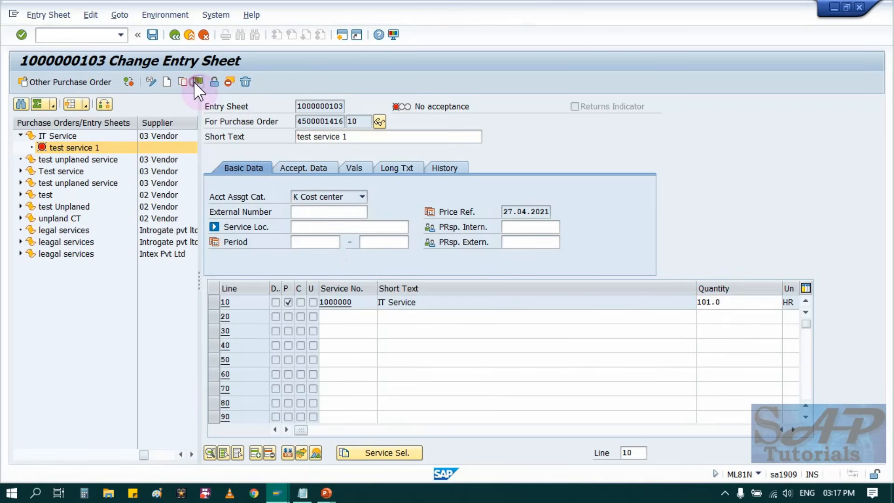
pyautogui.click(152, 35)
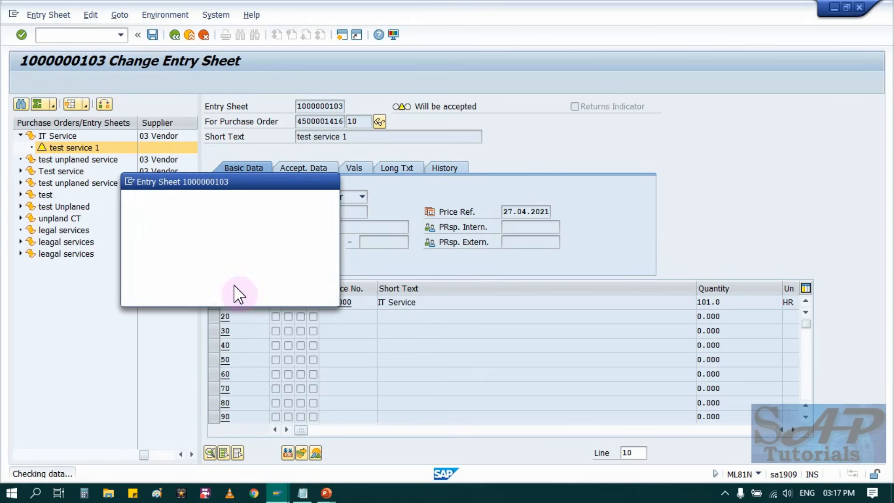
pyautogui.click(163, 290)
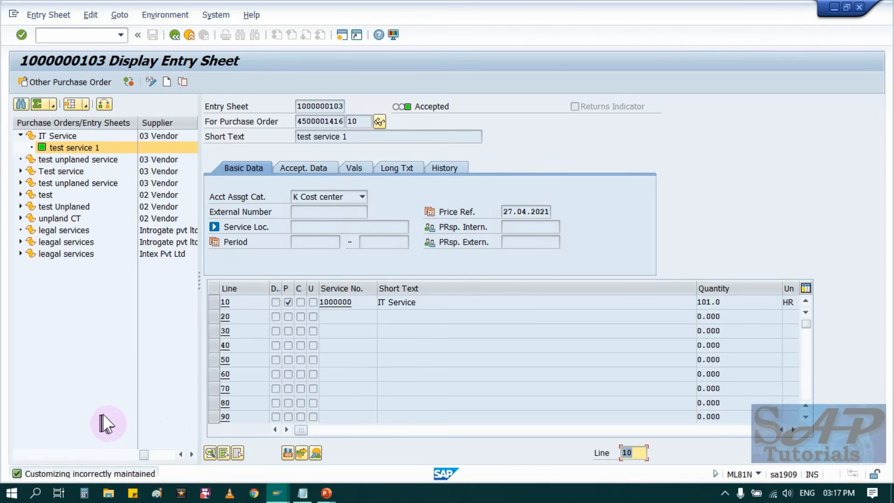
# Leave the accepted entry sheet and restart transaction ML81N.
pyautogui.click(176, 35)
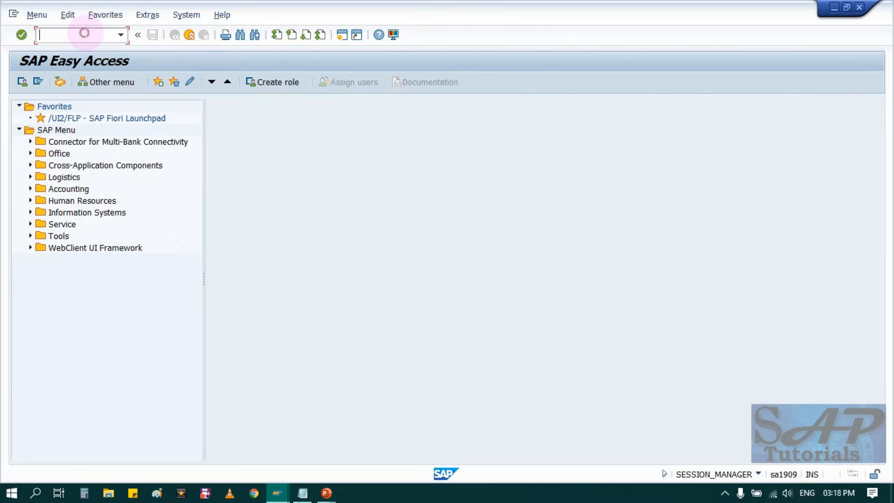
pyautogui.write('M')
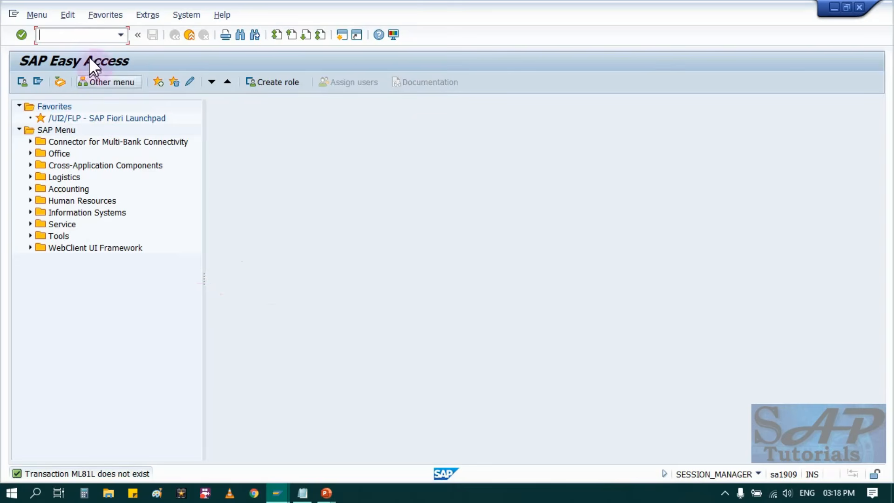
pyautogui.click(90, 37)
pyautogui.write('ML81')
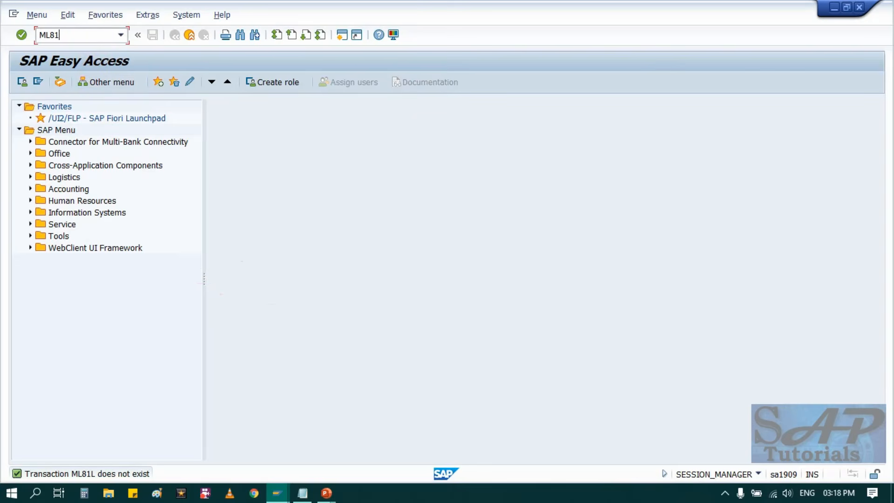
pyautogui.write('N')
pyautogui.press('Return')
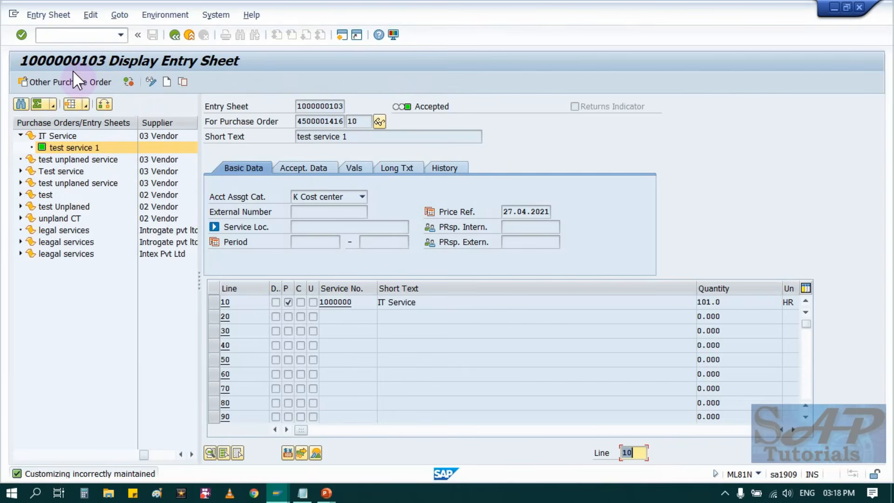
# Open item 20 of the same purchase order for service entry.
pyautogui.hotkey('shift', 'F5')
pyautogui.click(148, 173)
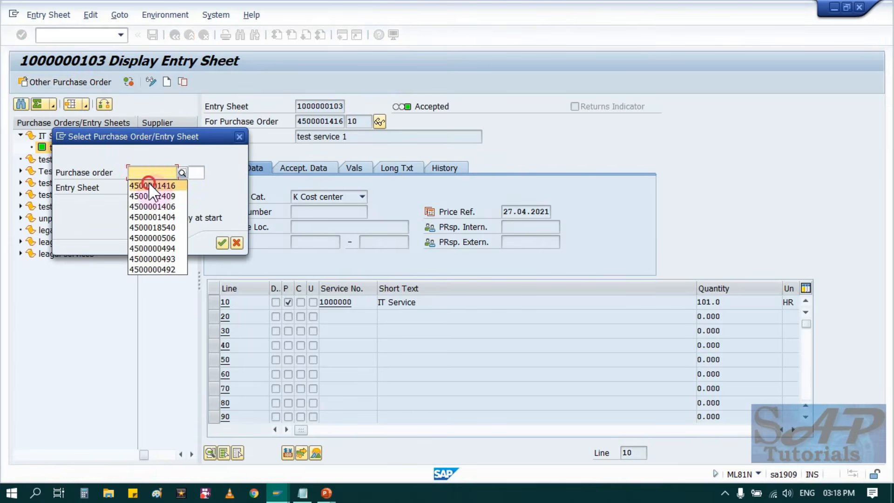
pyautogui.click(152, 186)
pyautogui.click(195, 173)
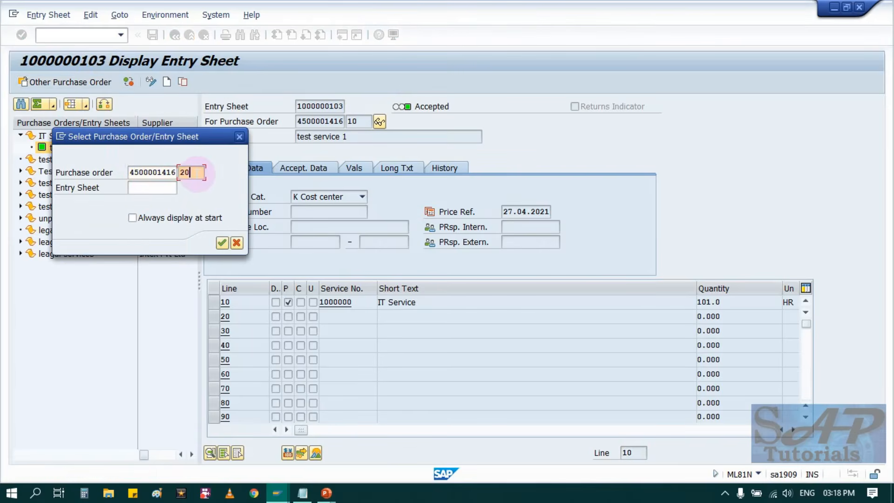
pyautogui.press('Return')
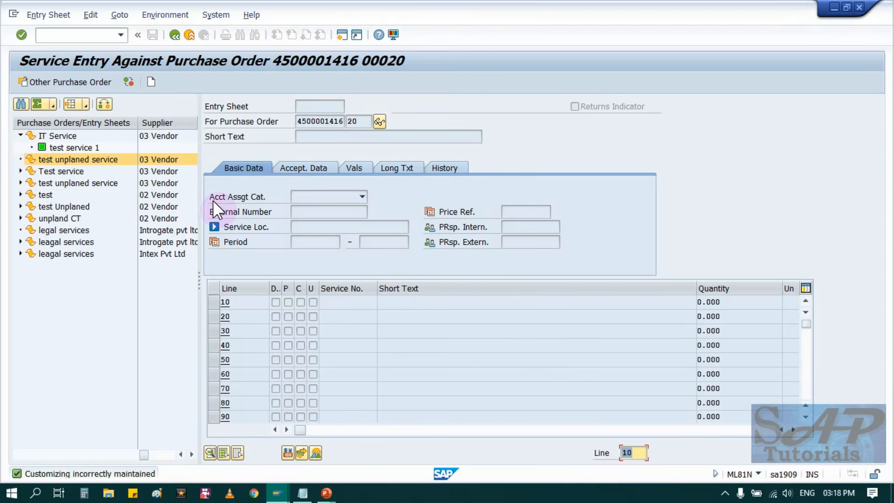
# Create an entry sheet with planned services for item 20, adopting a percentage quantity of 100.
pyautogui.click(50, 14)
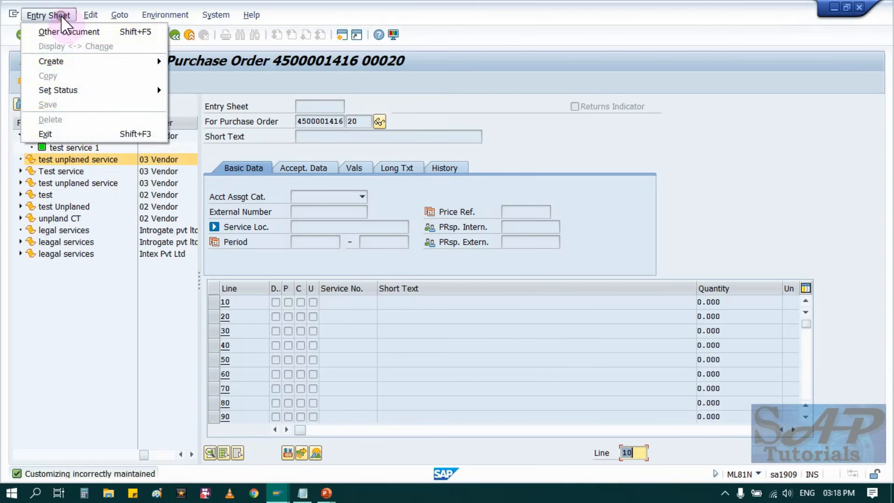
pyautogui.moveTo(132, 62)
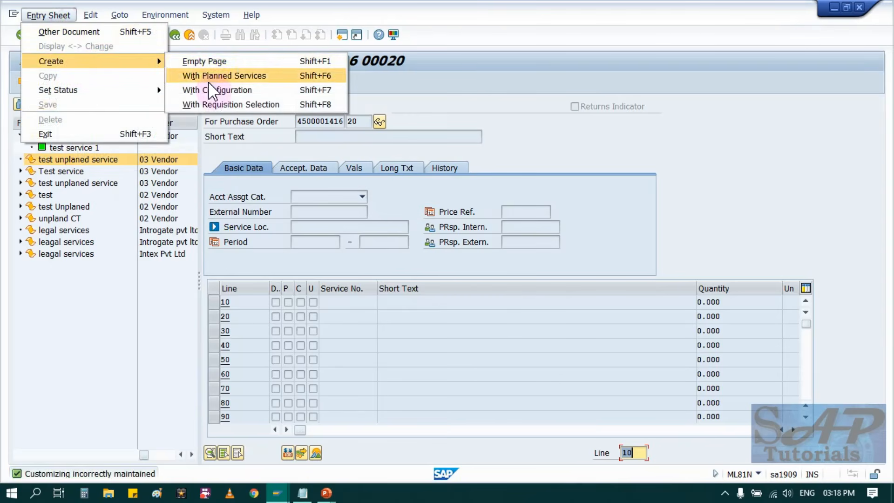
pyautogui.click(95, 348)
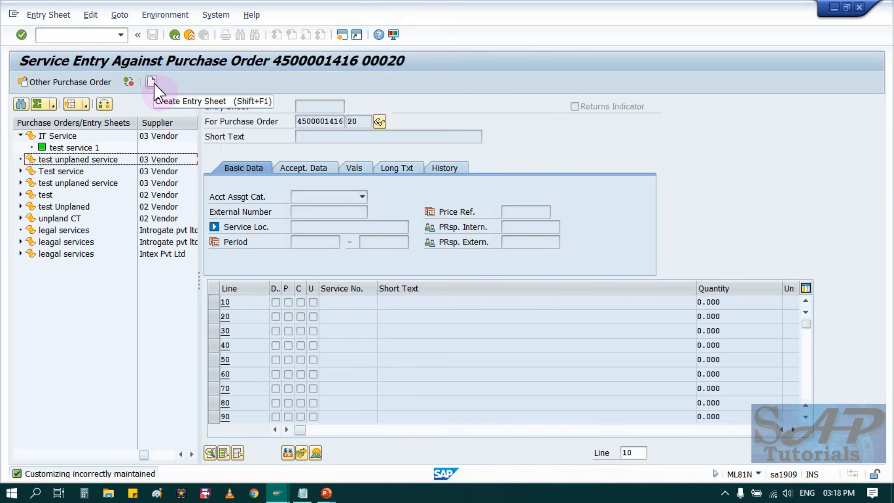
pyautogui.click(31, 14)
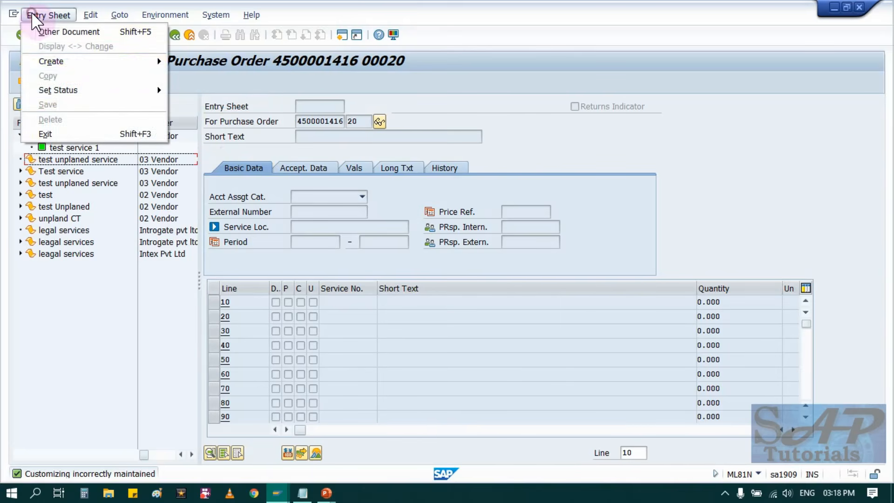
pyautogui.moveTo(115, 65)
pyautogui.click(214, 75)
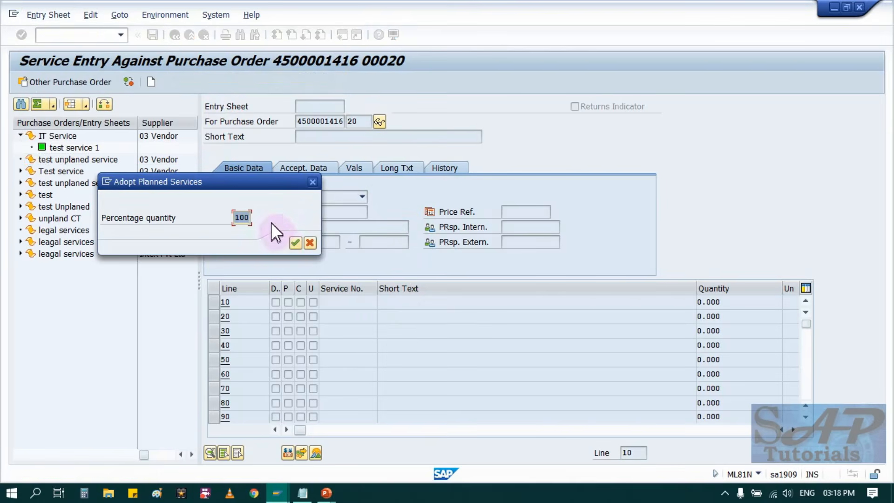
pyautogui.click(294, 242)
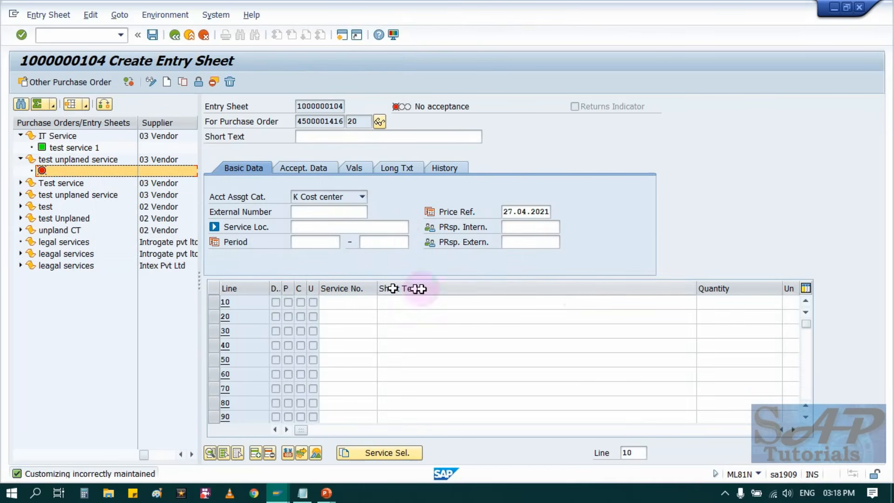
# Try to enter service line 10 as "Unplanned service test" with quantity 1, unit AU and gross price 71 EUR.
pyautogui.click(433, 301)
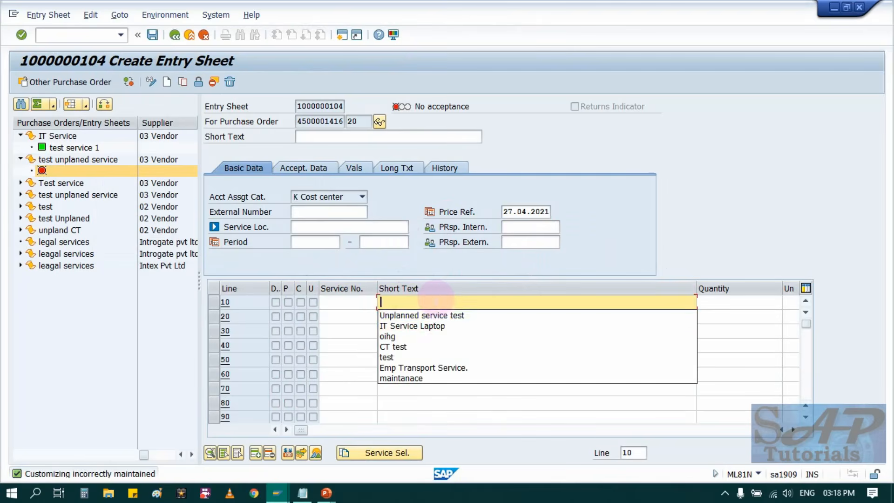
pyautogui.click(435, 318)
pyautogui.click(754, 304)
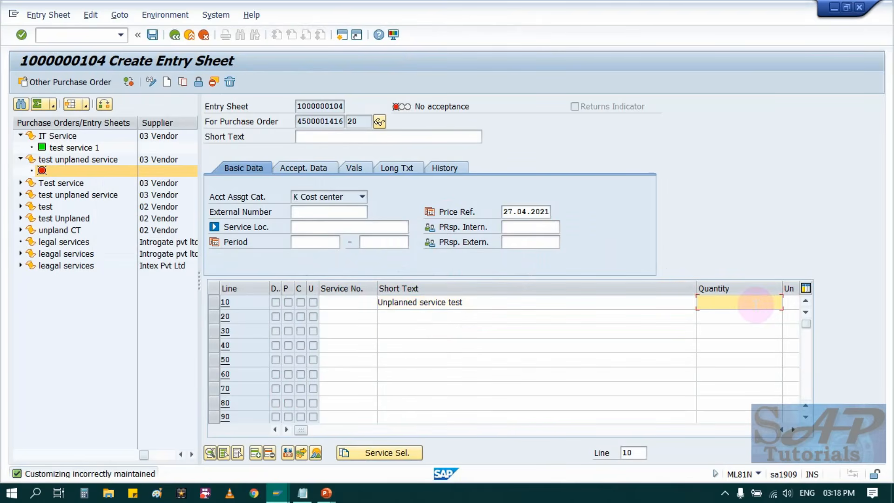
pyautogui.write('1')
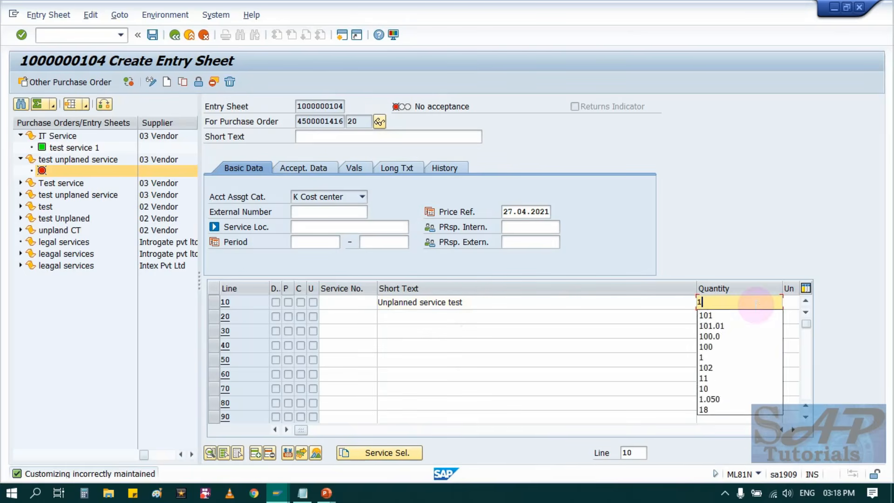
pyautogui.press('Tab')
pyautogui.write('AU')
pyautogui.press('Tab')
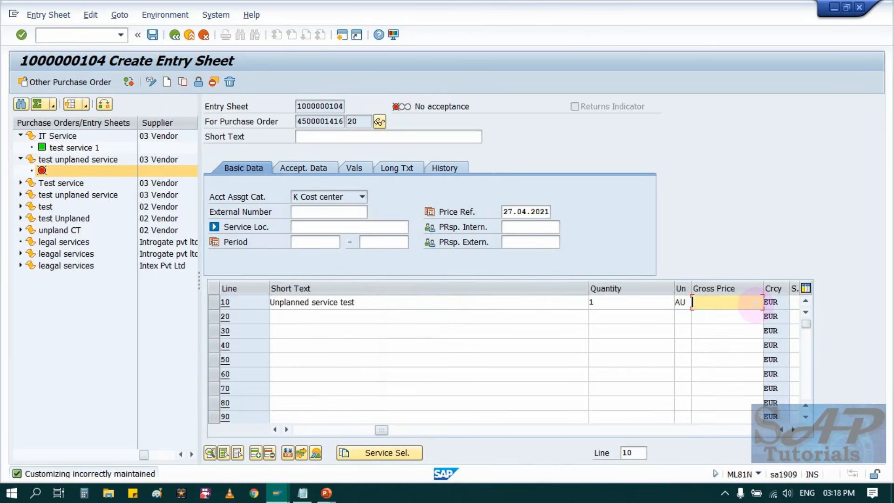
pyautogui.write('71')
pyautogui.click(756, 306)
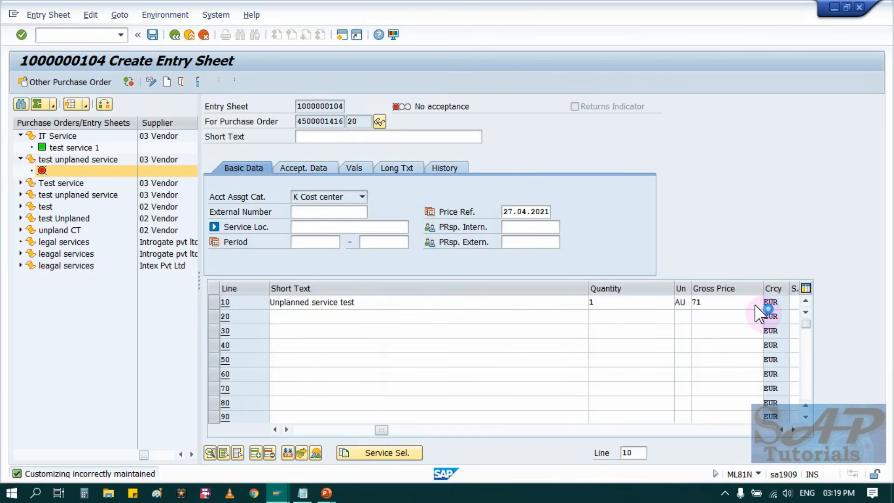
pyautogui.press('Return')
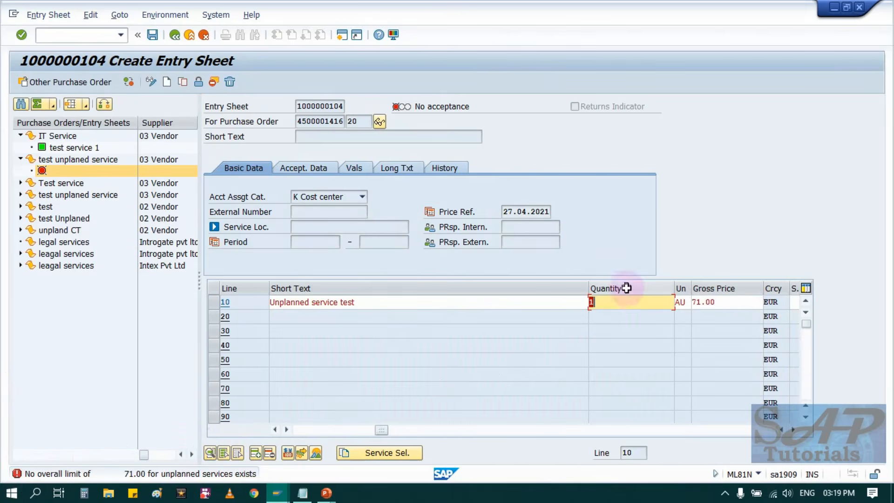
# Set service line 10's gross price to 70 EUR and the entry sheet's short text to "test unplanned sevice".
pyautogui.click(704, 302)
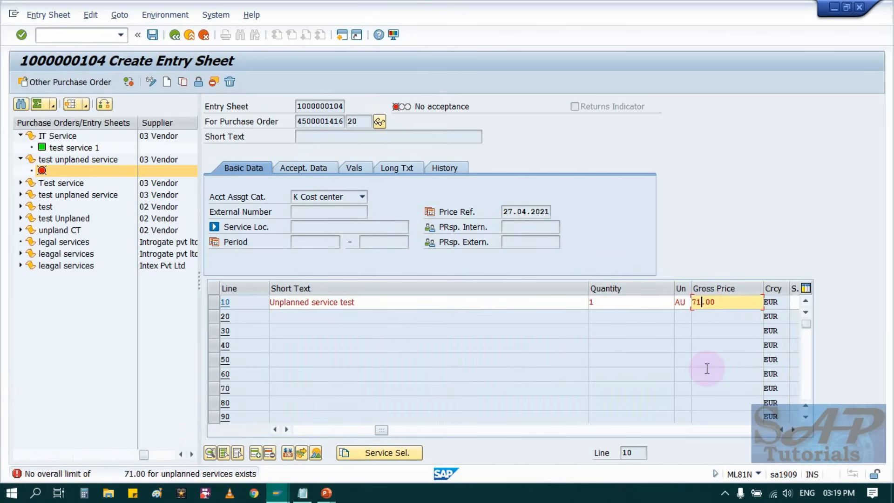
pyautogui.press('Return')
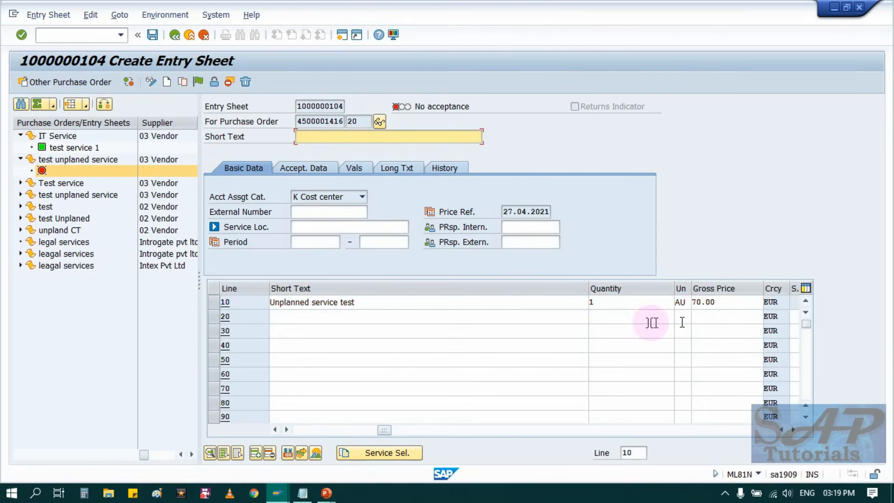
pyautogui.click(392, 136)
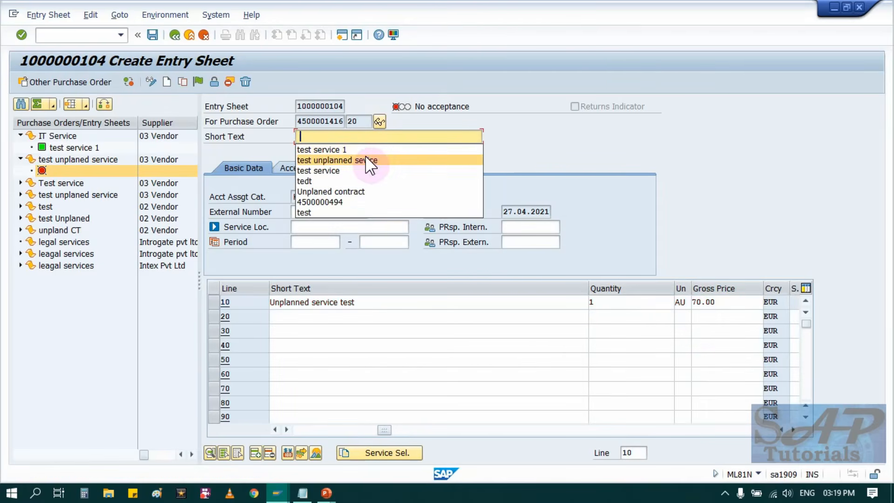
pyautogui.click(365, 155)
pyautogui.press('Return')
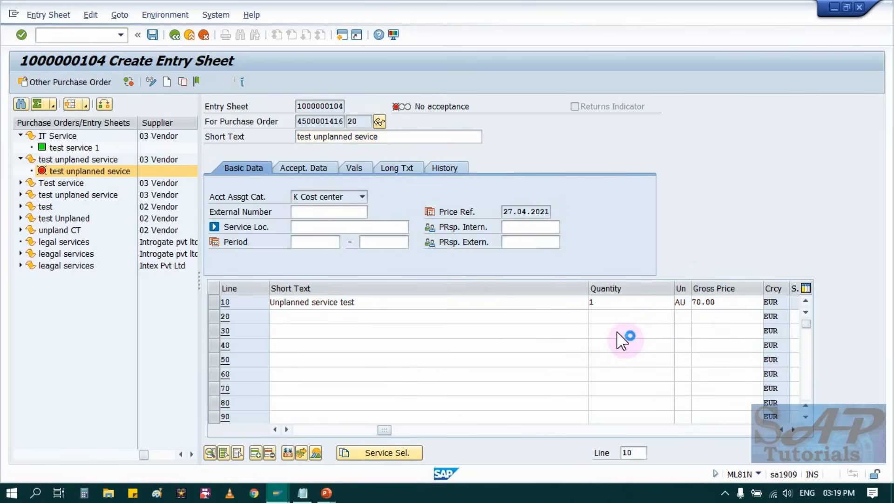
# Add the long text "test service" to the entry sheet.
pyautogui.click(298, 165)
pyautogui.click(435, 168)
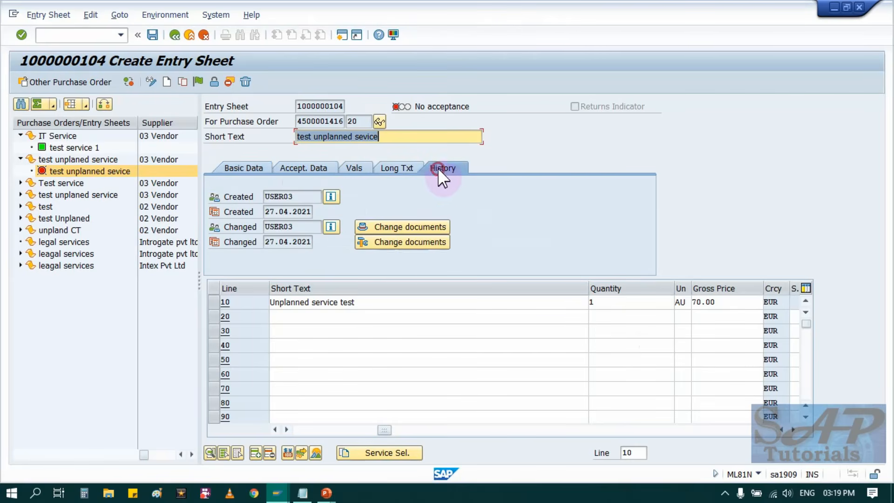
pyautogui.click(407, 169)
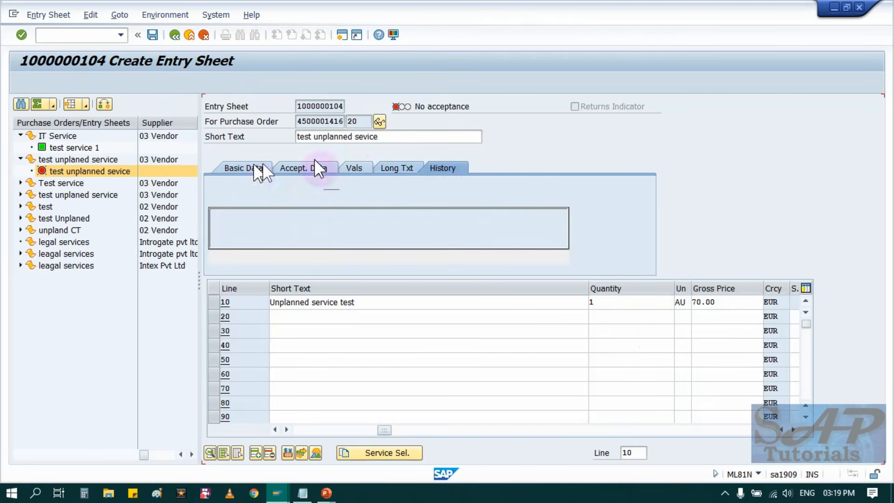
pyautogui.click(375, 218)
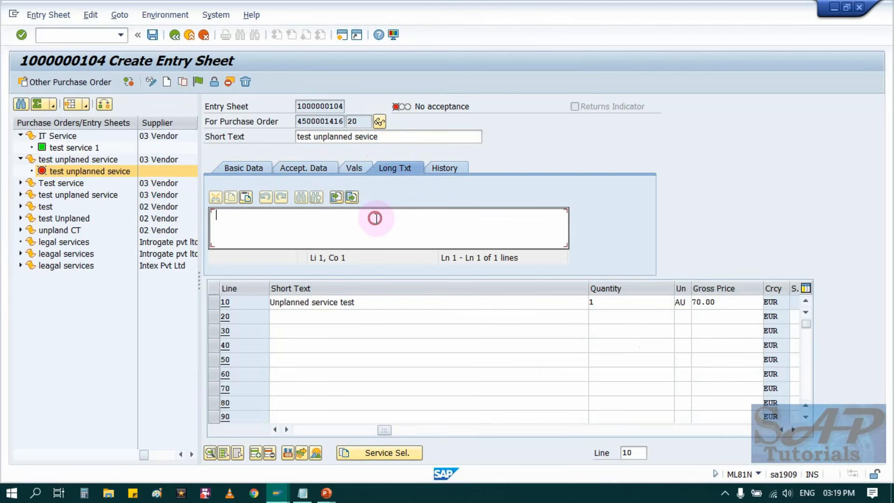
pyautogui.write('test ')
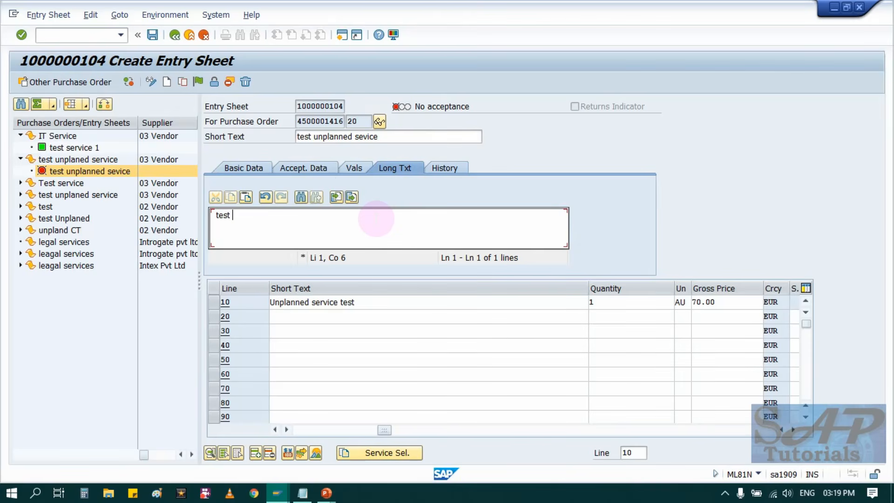
pyautogui.write('service')
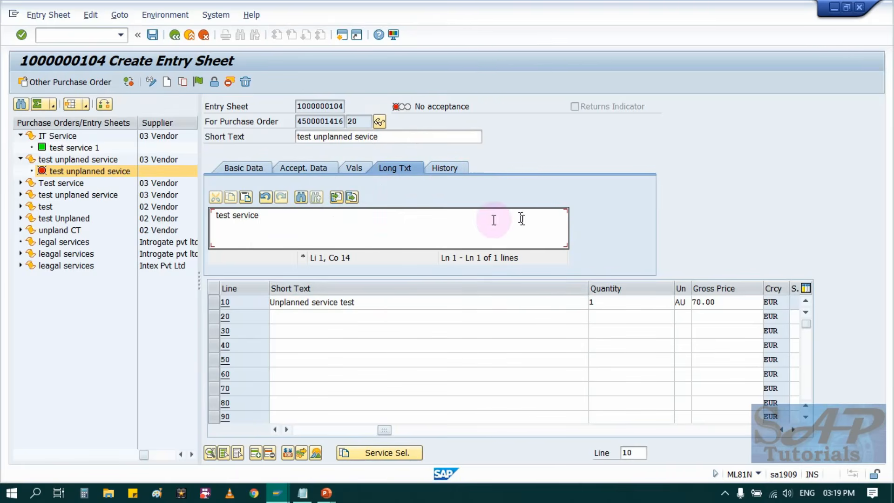
# Narrow the service lines' Short Text column, set acceptance for the entry sheet and save it despite the missing message record.
pyautogui.moveTo(588, 290); pyautogui.dragTo(373, 295)
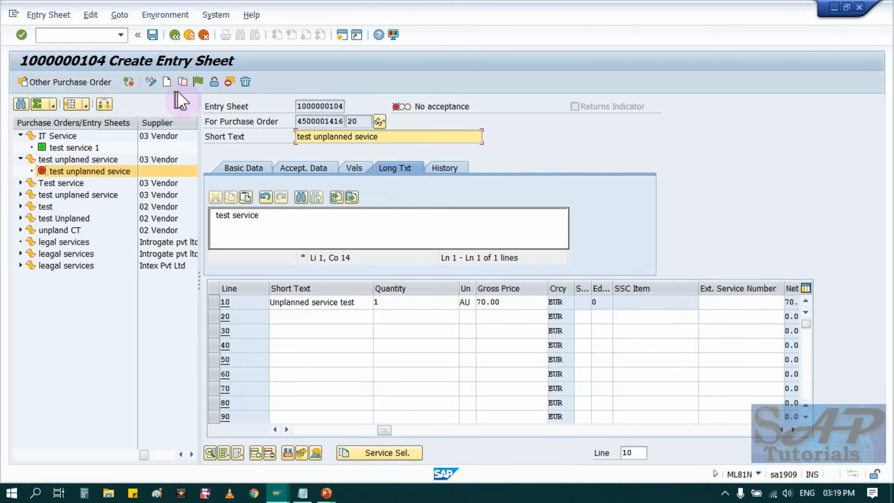
pyautogui.click(198, 81)
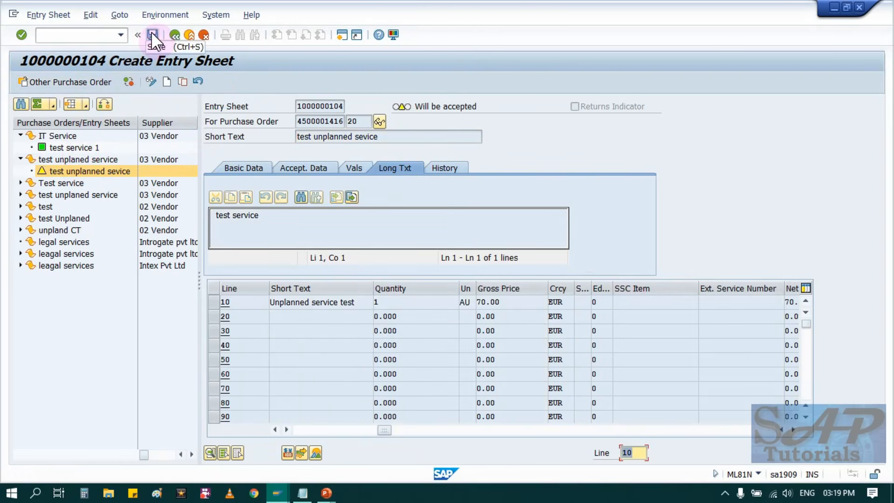
pyautogui.click(152, 33)
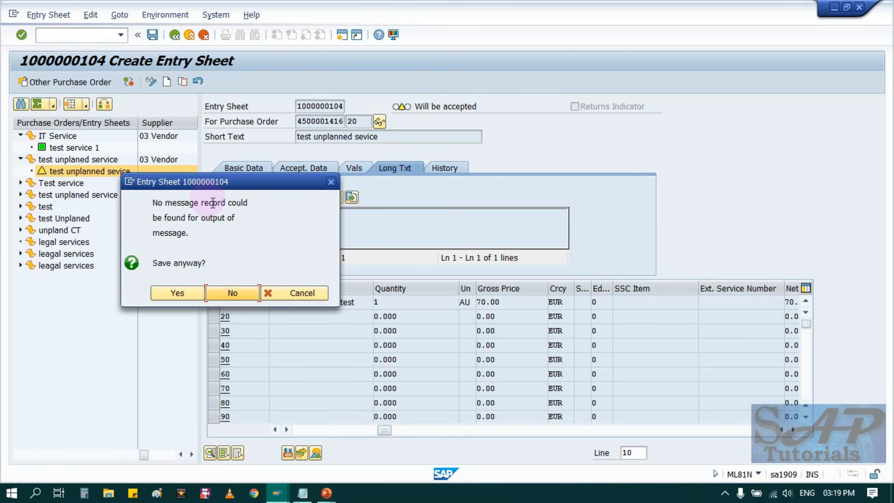
pyautogui.click(177, 294)
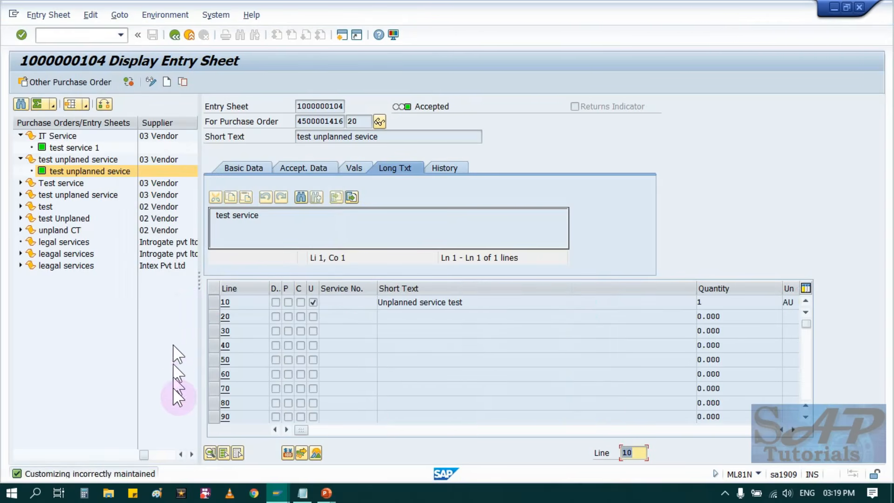
# Display the purchase order with transaction ME23N in a new SAP session.
pyautogui.moveTo(280, 494)
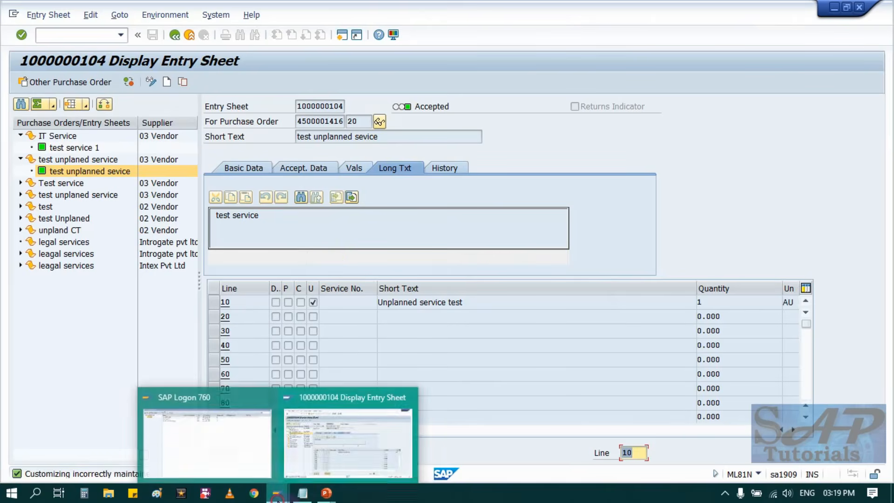
pyautogui.click(319, 433)
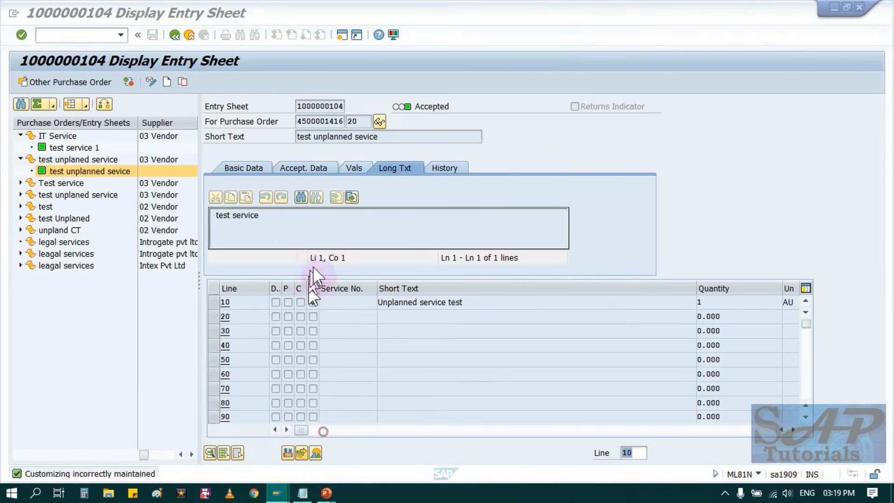
pyautogui.click(348, 36)
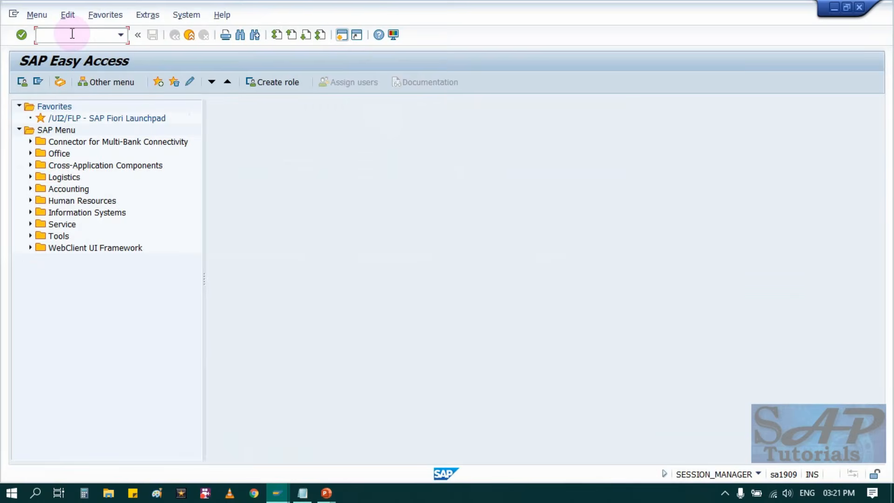
pyautogui.write('ME23N')
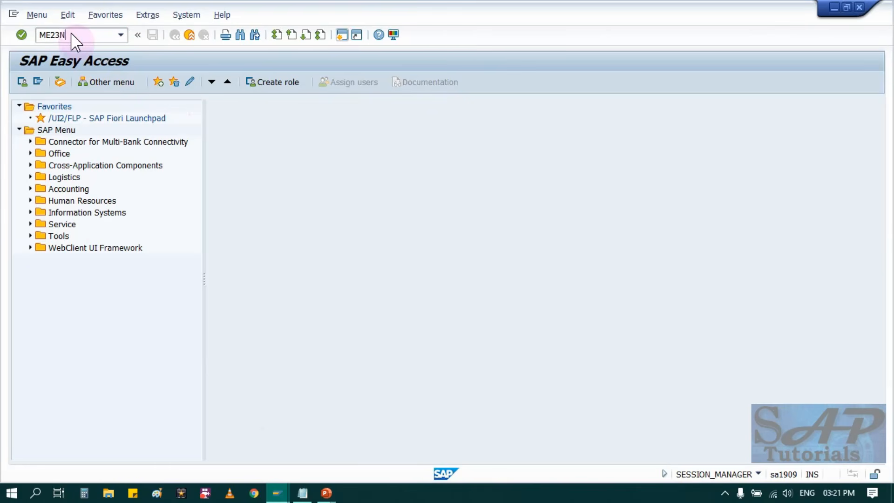
pyautogui.press('Return')
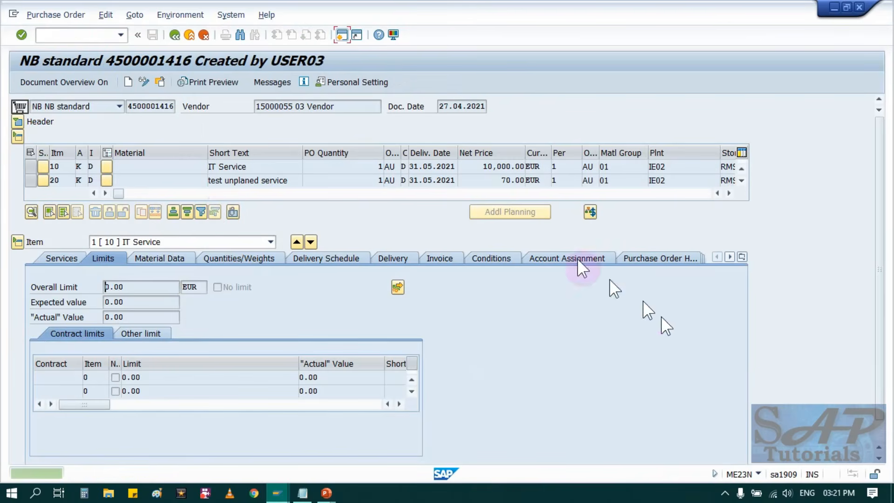
# Examine the goods receipt and service entry amounts in the purchase order history of item 10, IT Service.
pyautogui.click(656, 258)
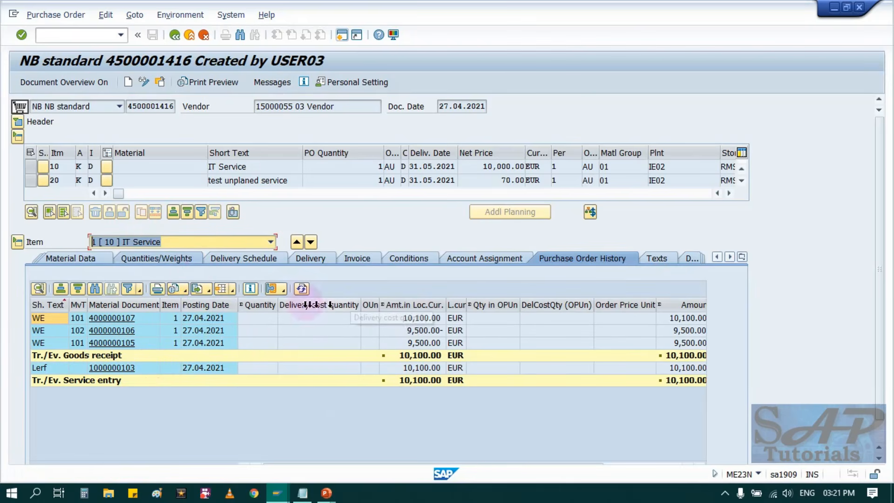
pyautogui.click(419, 318)
pyautogui.click(423, 330)
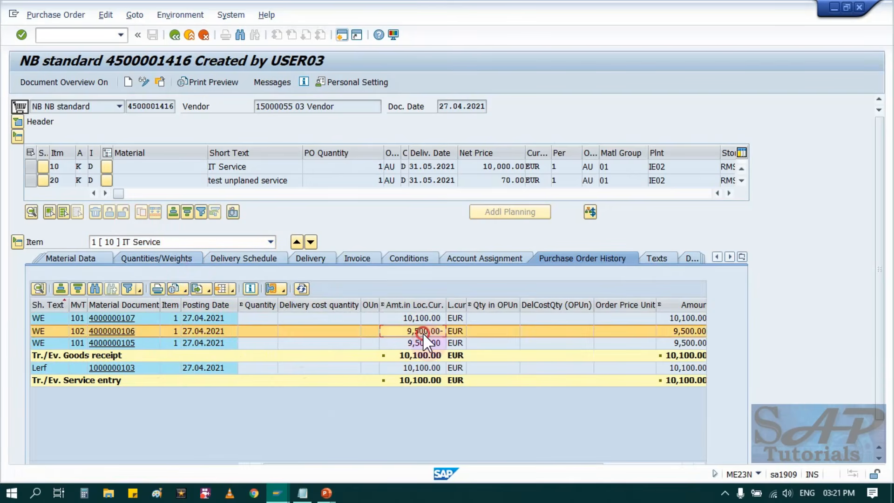
pyautogui.click(424, 343)
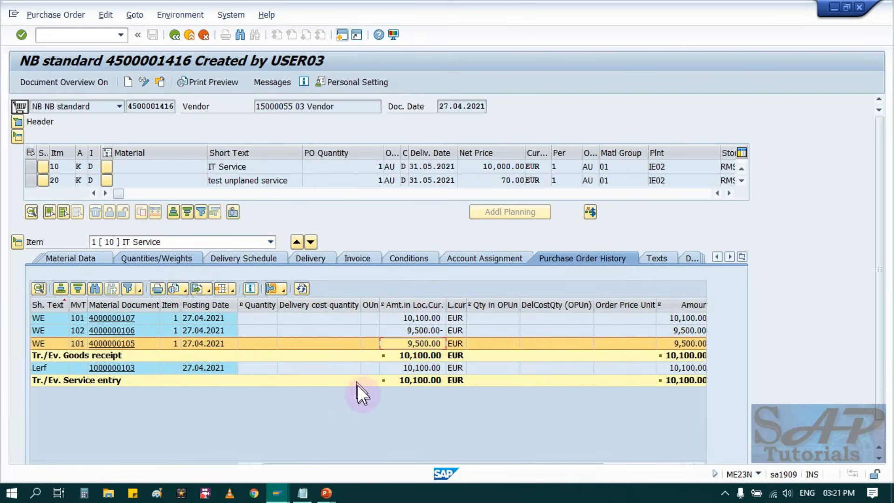
pyautogui.click(390, 368)
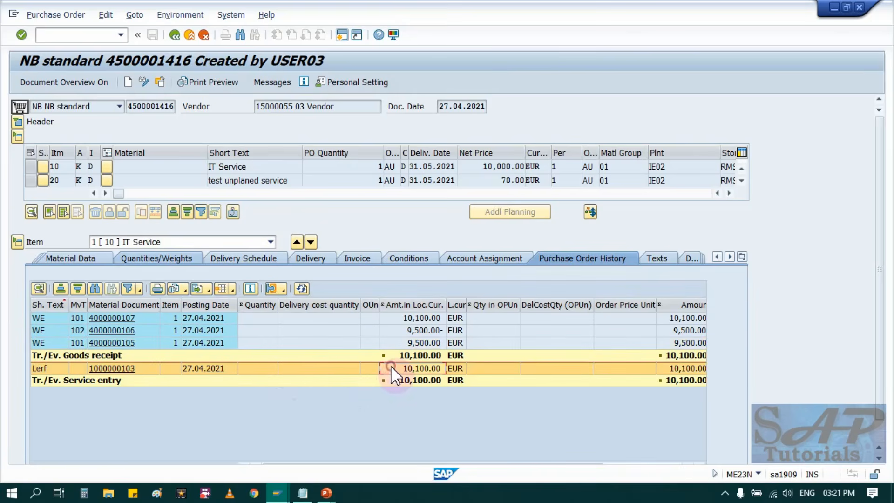
# Open the material document of the 10,100 EUR goods receipt and check its material, partner and account assignment details.
pyautogui.click(127, 331)
pyautogui.click(97, 319)
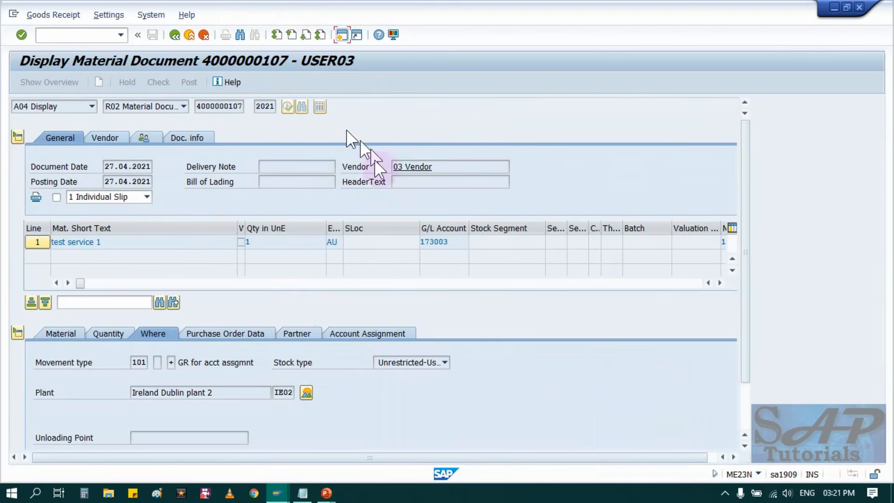
pyautogui.click(60, 330)
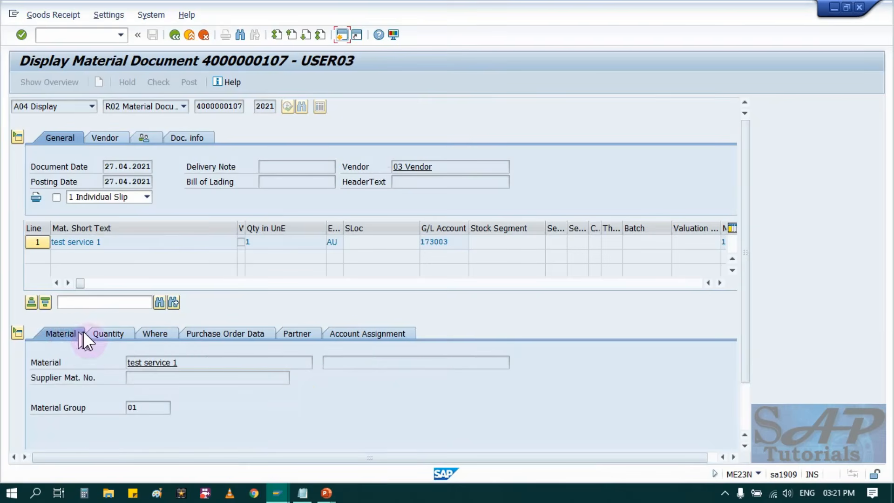
pyautogui.click(297, 333)
pyautogui.click(356, 333)
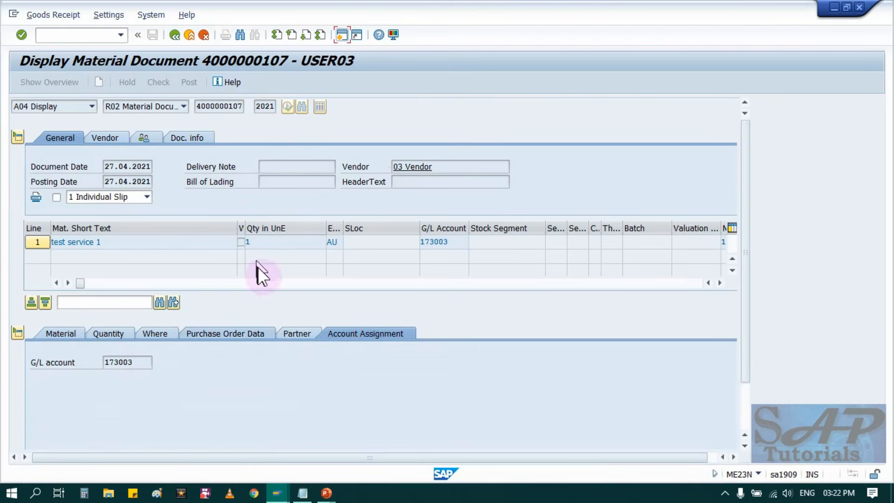
# Open the goods receipt's accounting document and examine the transaction keys of both posting lines.
pyautogui.click(189, 135)
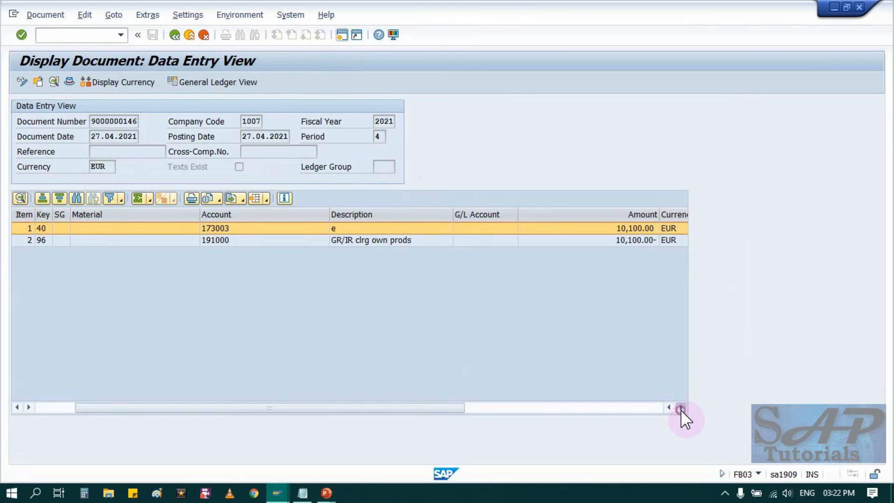
pyautogui.click(681, 407)
pyautogui.click(680, 407)
pyautogui.click(681, 407)
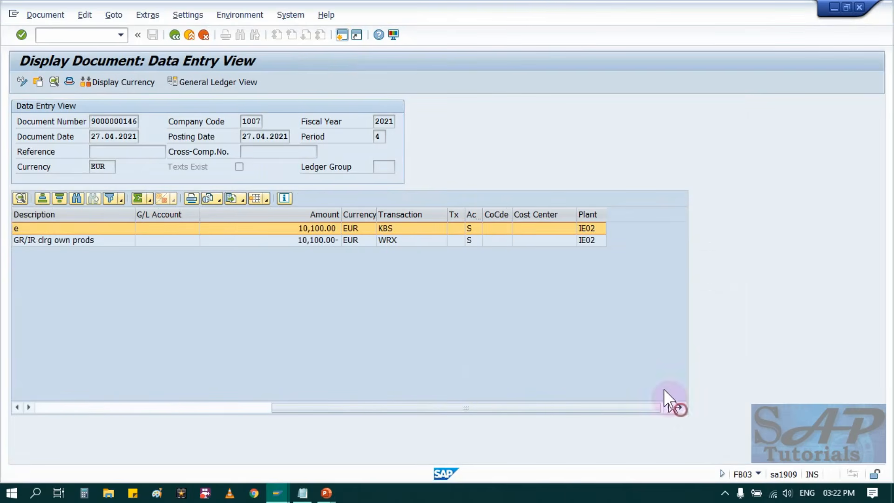
pyautogui.click(405, 240)
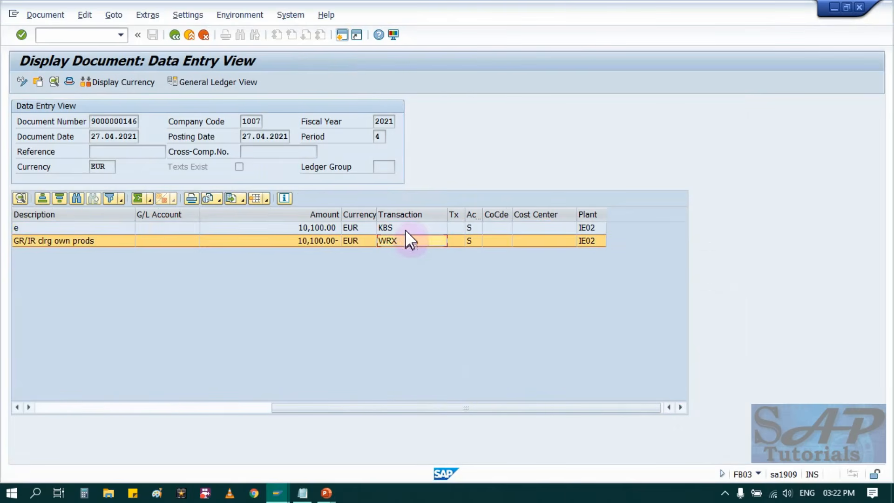
pyautogui.click(405, 228)
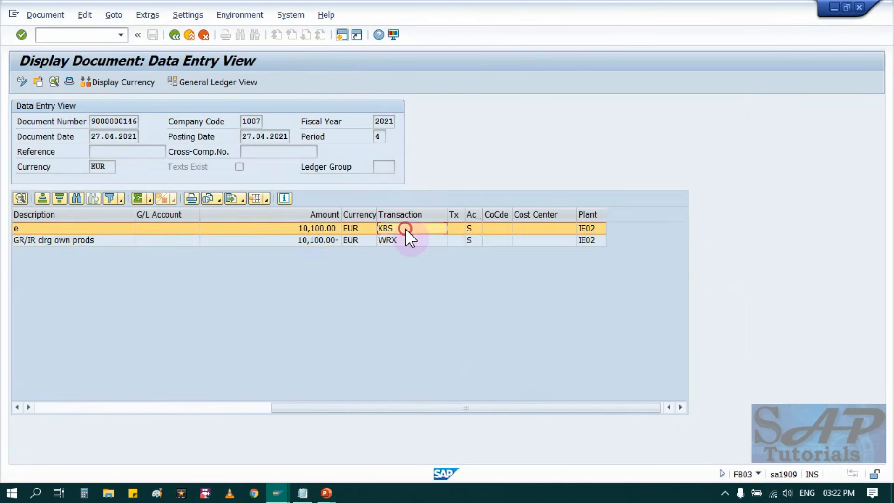
# Leave the accounting document, material document and purchase order to return to SAP Easy Access.
pyautogui.click(175, 35)
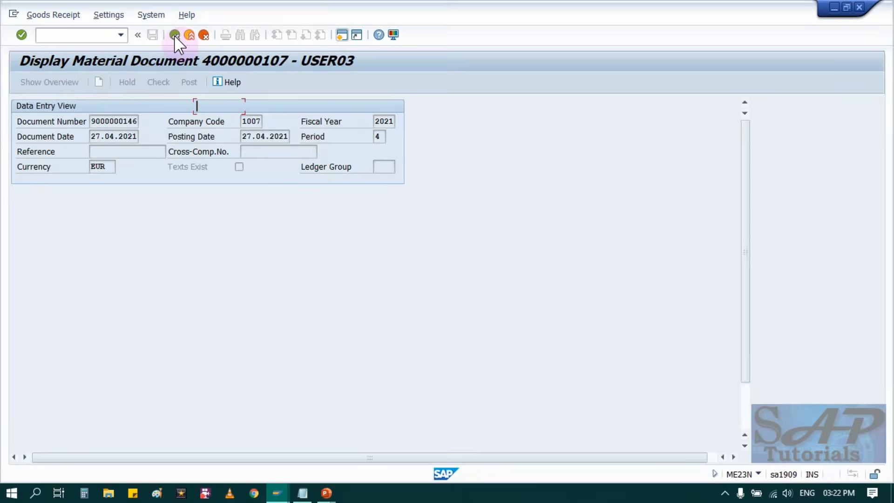
pyautogui.click(174, 35)
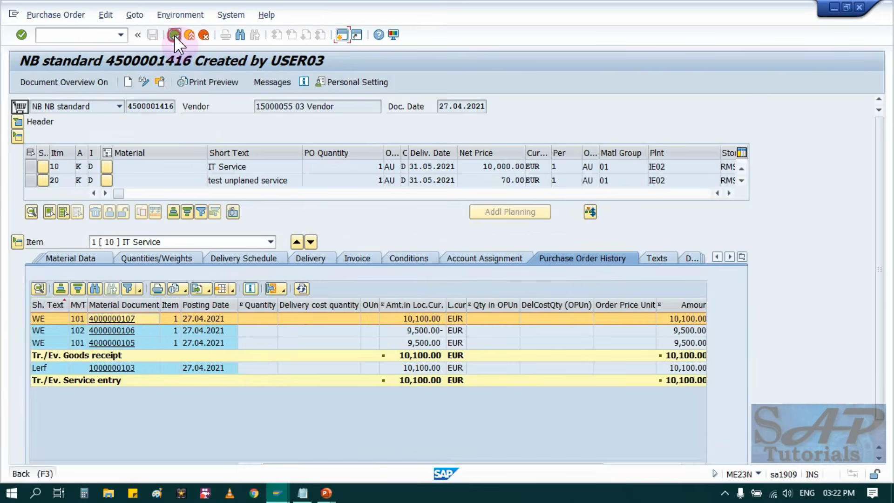
pyautogui.click(174, 35)
# Switch to the PowerPoint slide show and advance the service process flow to the Release SES stage, ML85.
pyautogui.moveTo(333, 476)
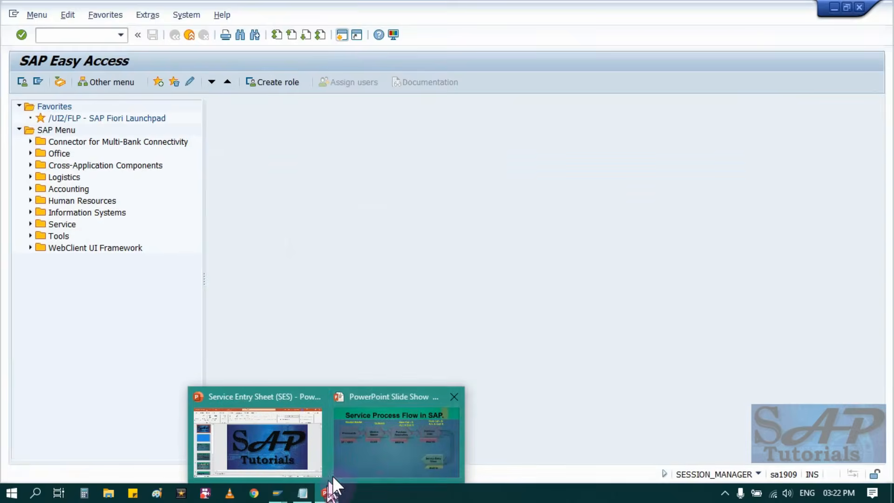
pyautogui.click(385, 440)
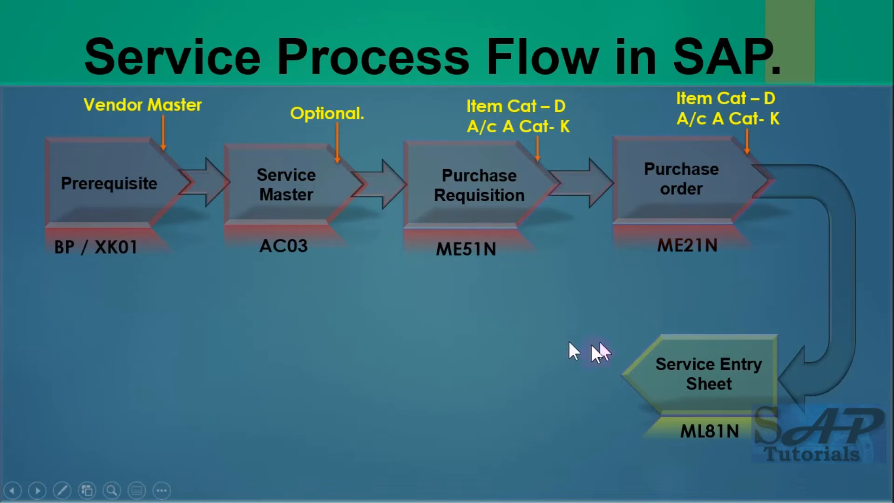
pyautogui.click(463, 343)
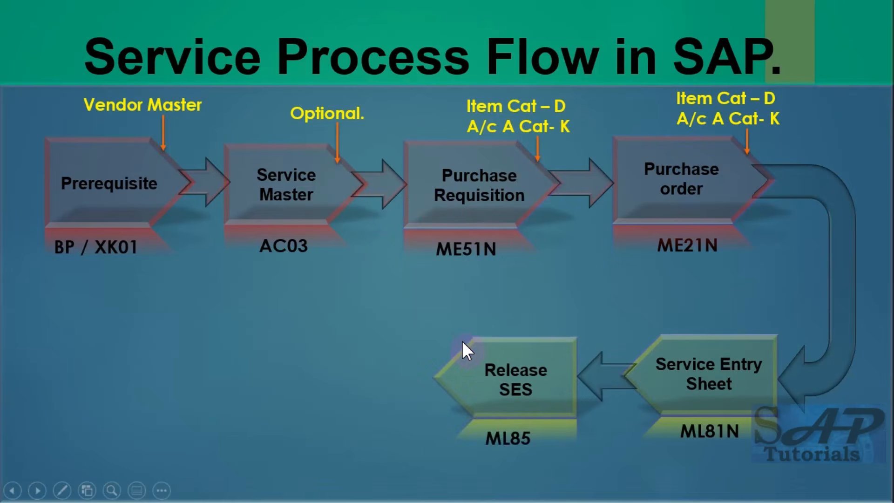